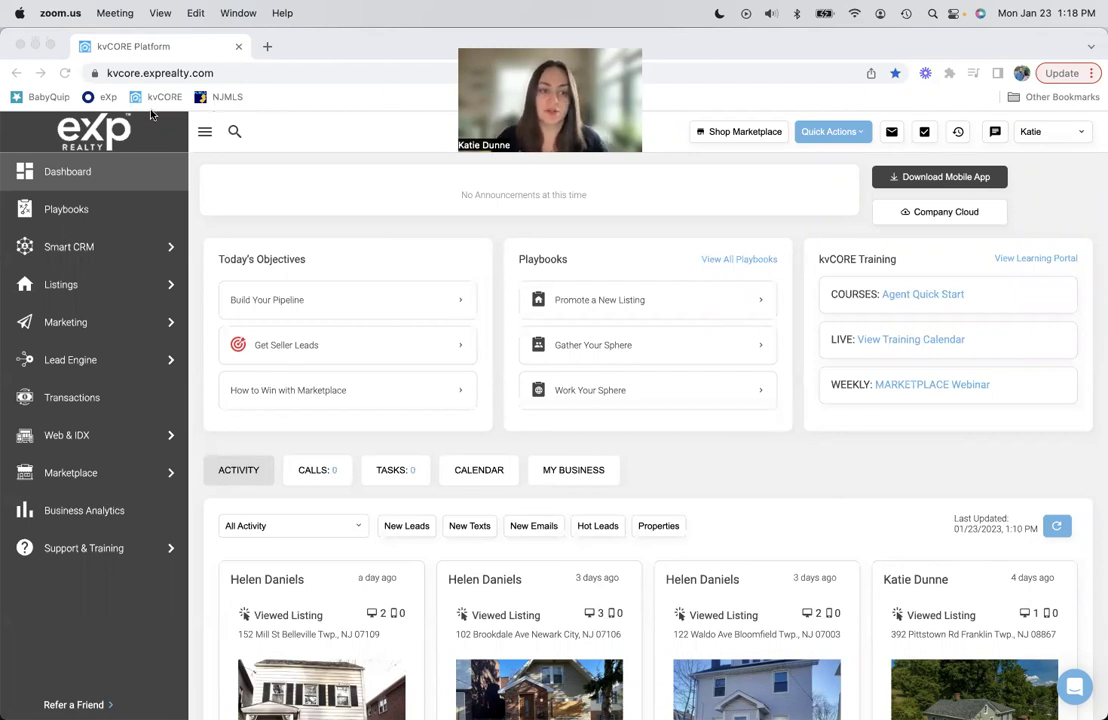
Step: Go through Marketing and All Marketing to Manage Campaigns, which lists the Express Offers Lead campaign
click(169, 186)
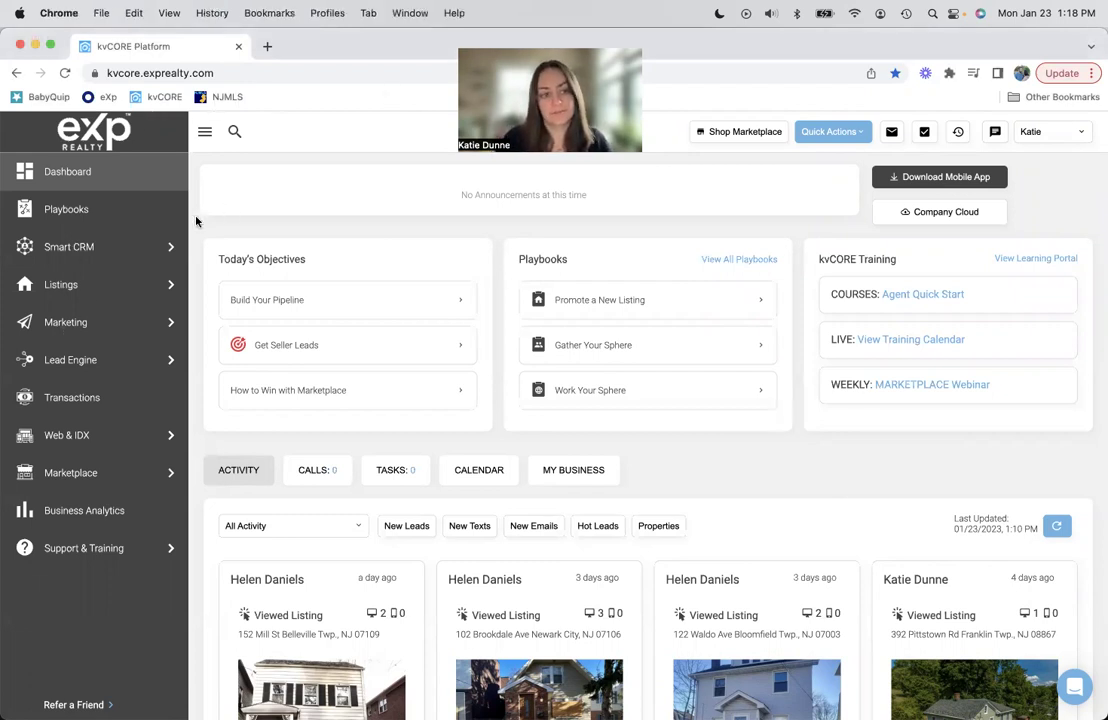
mouse_move(80, 323)
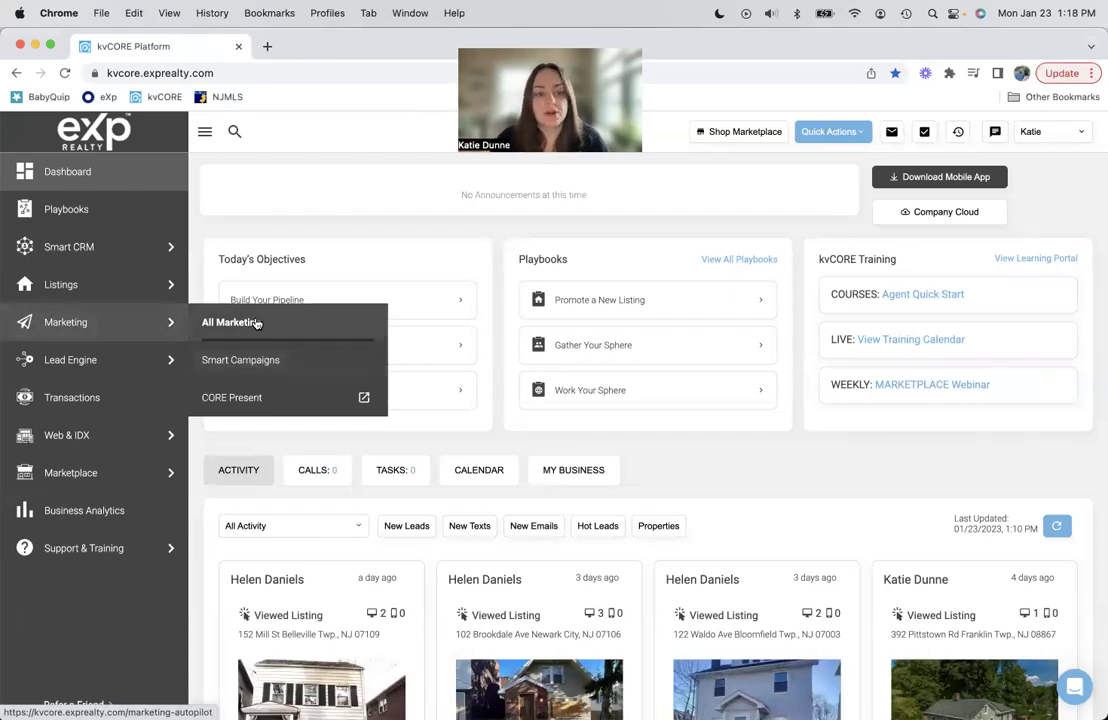
click(129, 328)
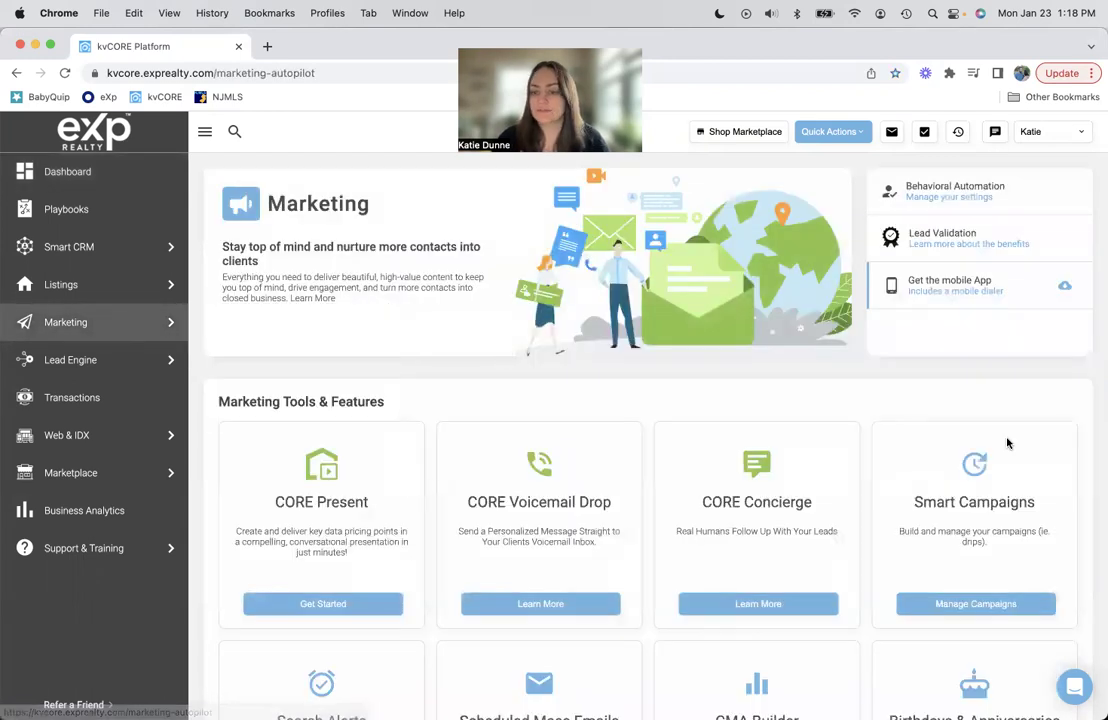
click(994, 606)
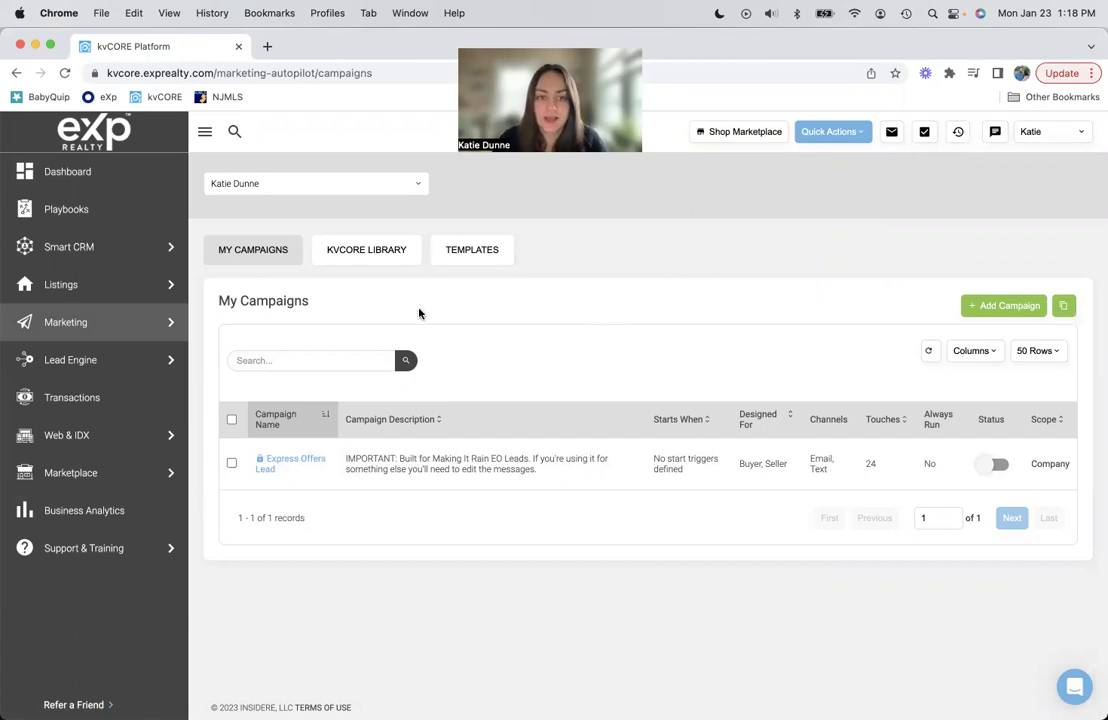
Step: Switch to the kvCORE Library and scroll through its 27 prebuilt campaigns
click(370, 251)
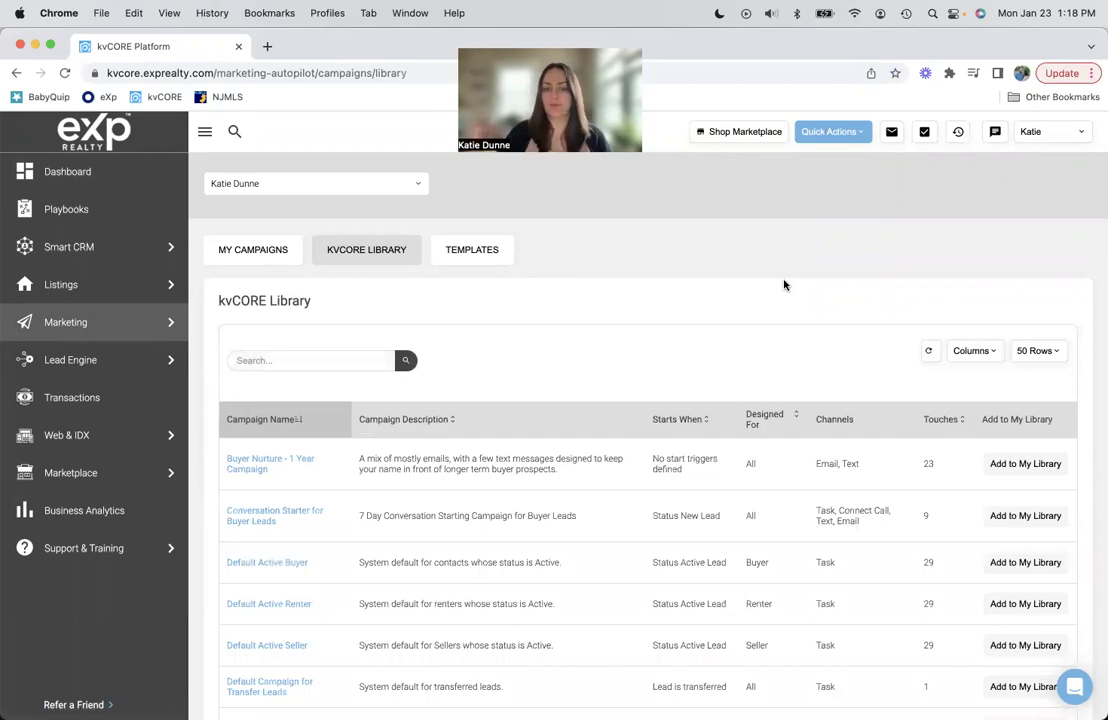
scroll(784, 285, down, 15)
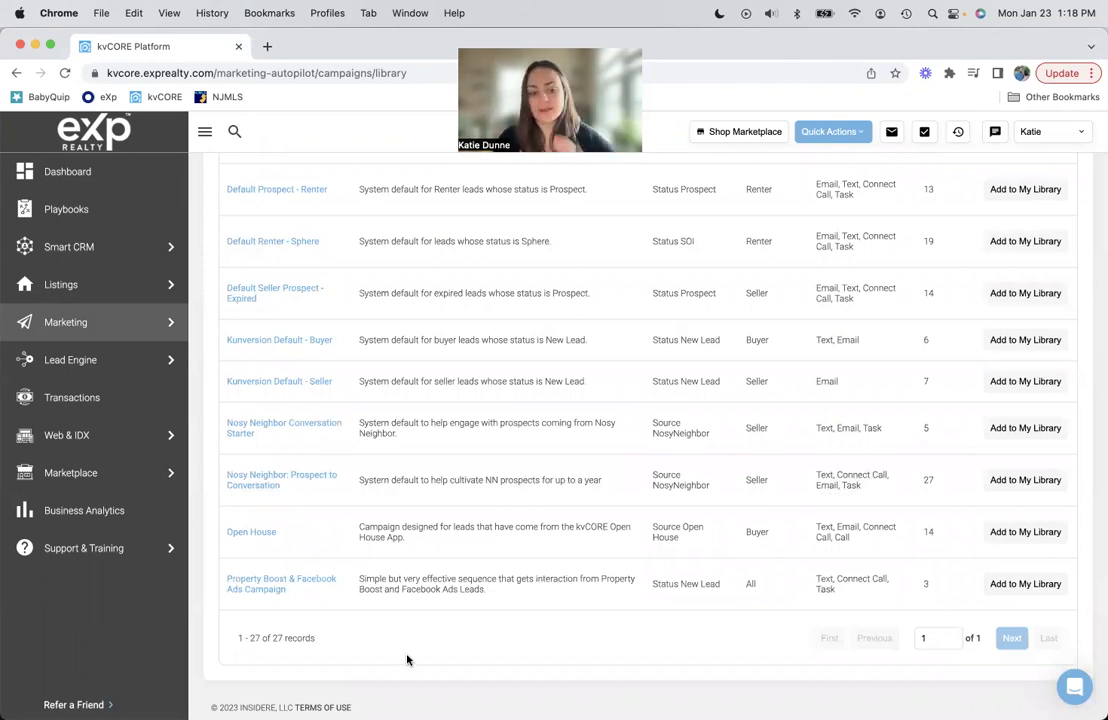
scroll(481, 541, up, 15)
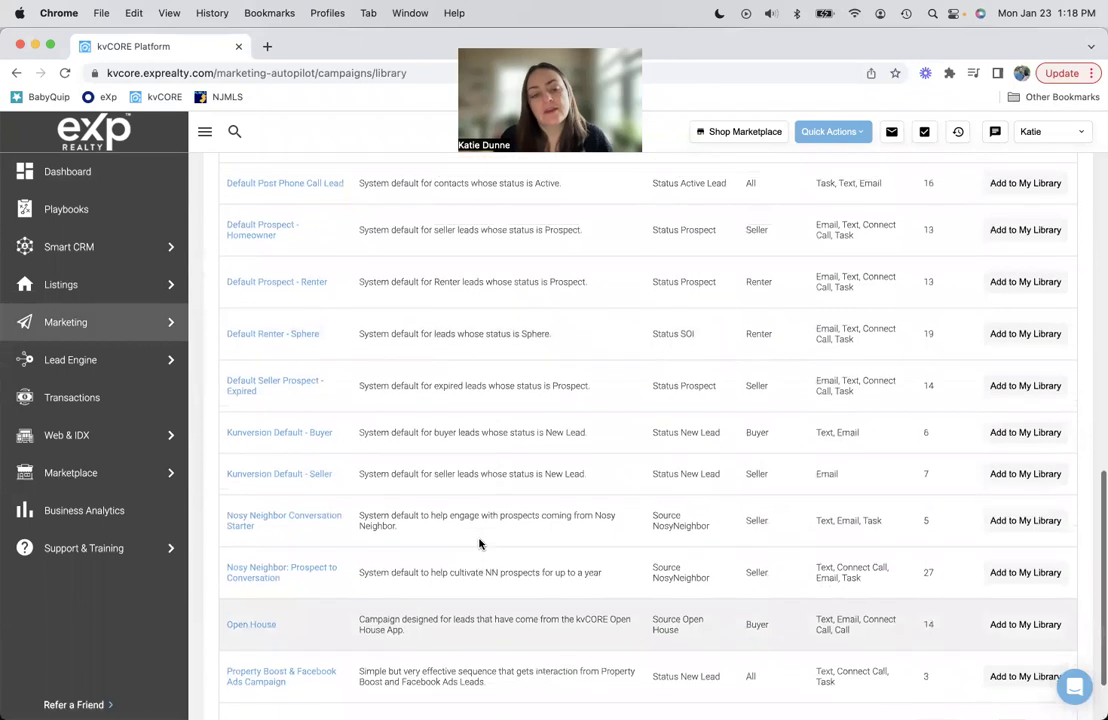
scroll(479, 543, up, 2)
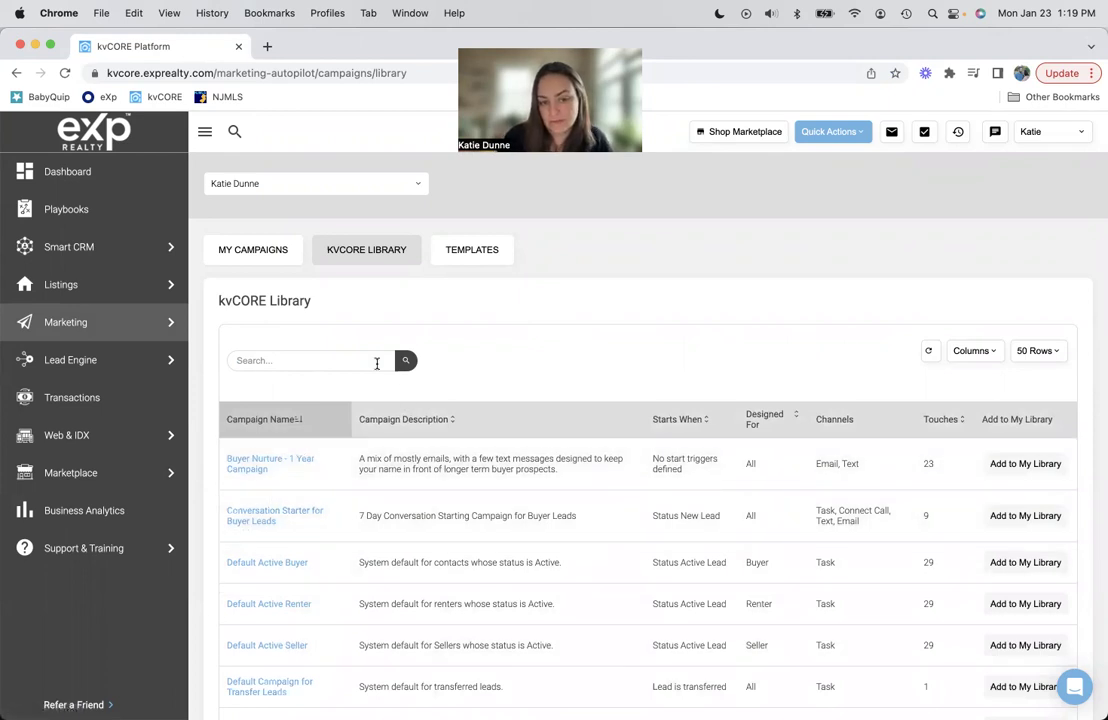
click(263, 362)
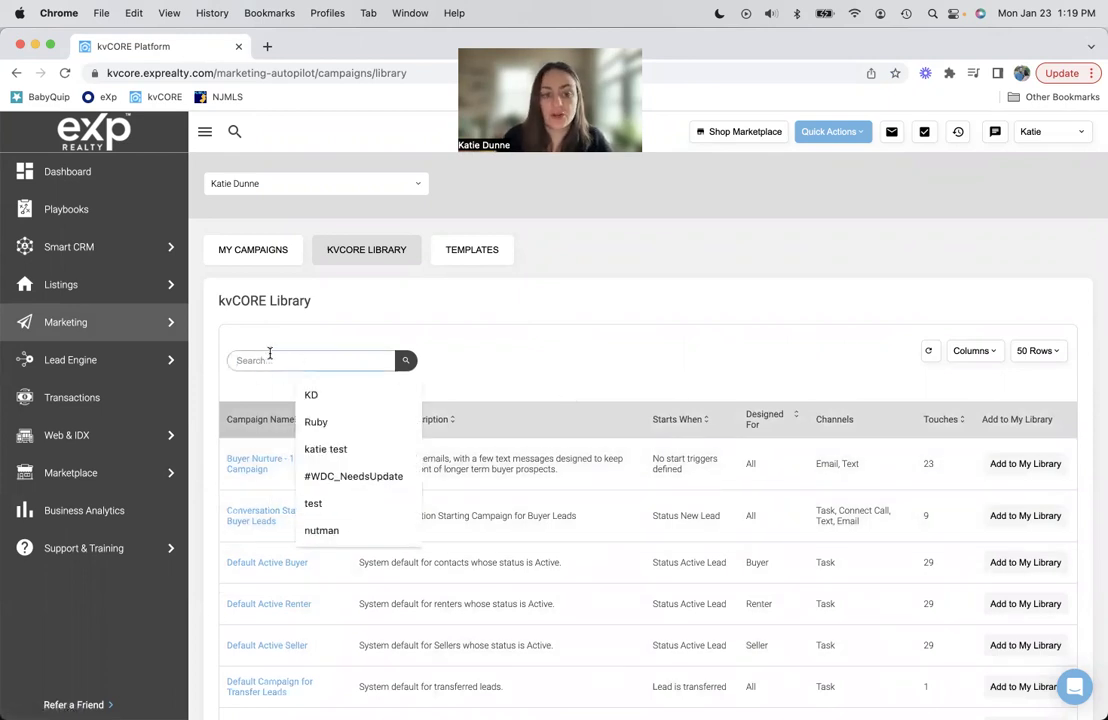
click(578, 330)
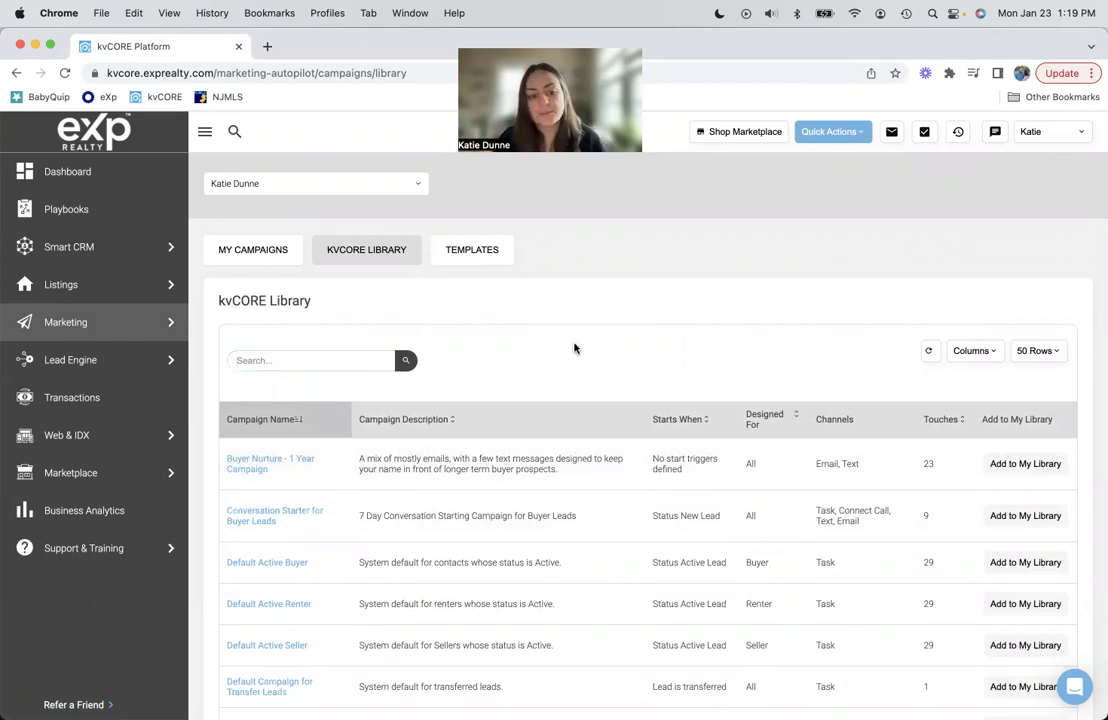
scroll(575, 348, down, 3)
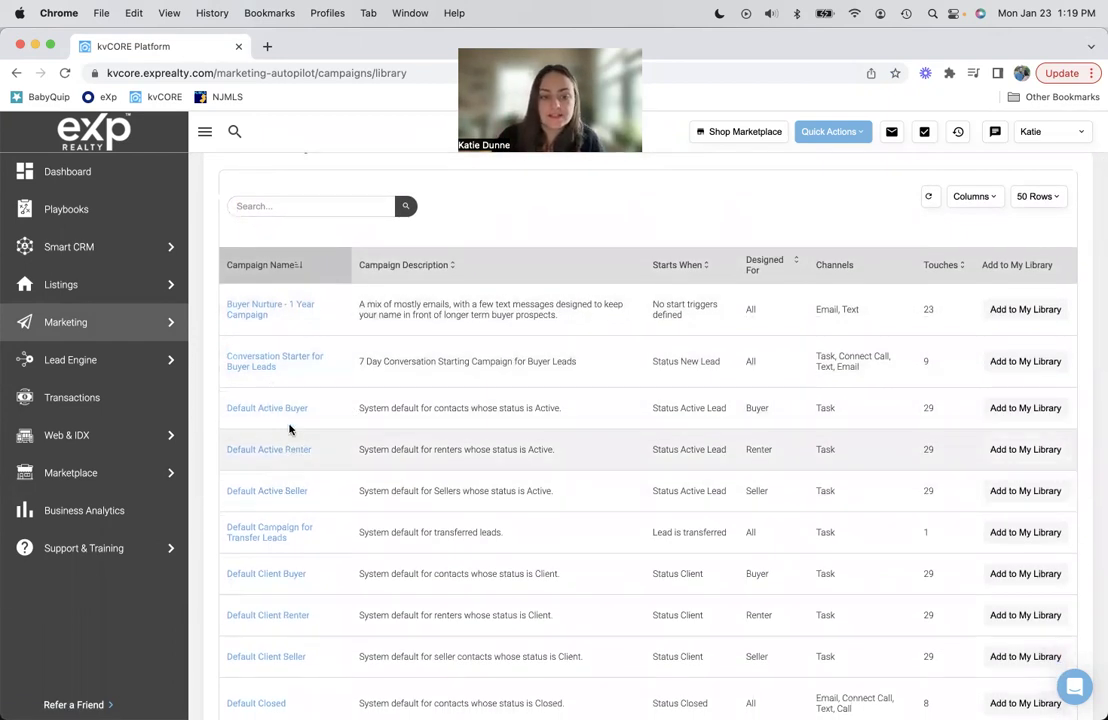
scroll(520, 281, up, 3)
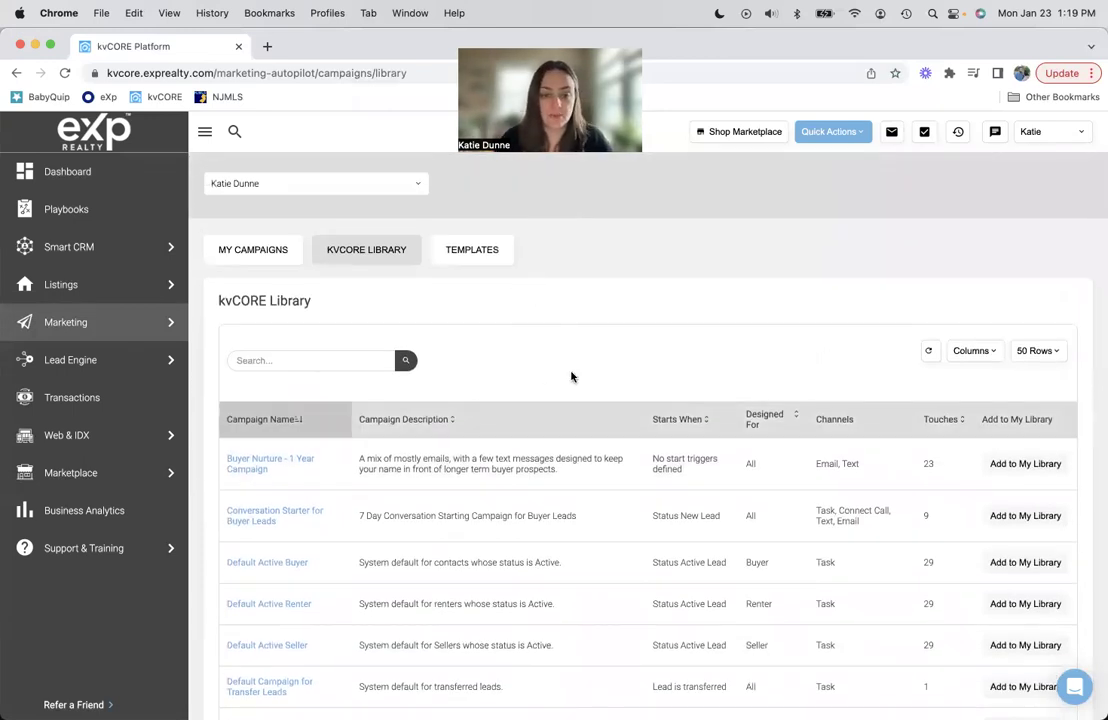
scroll(532, 374, down, 2)
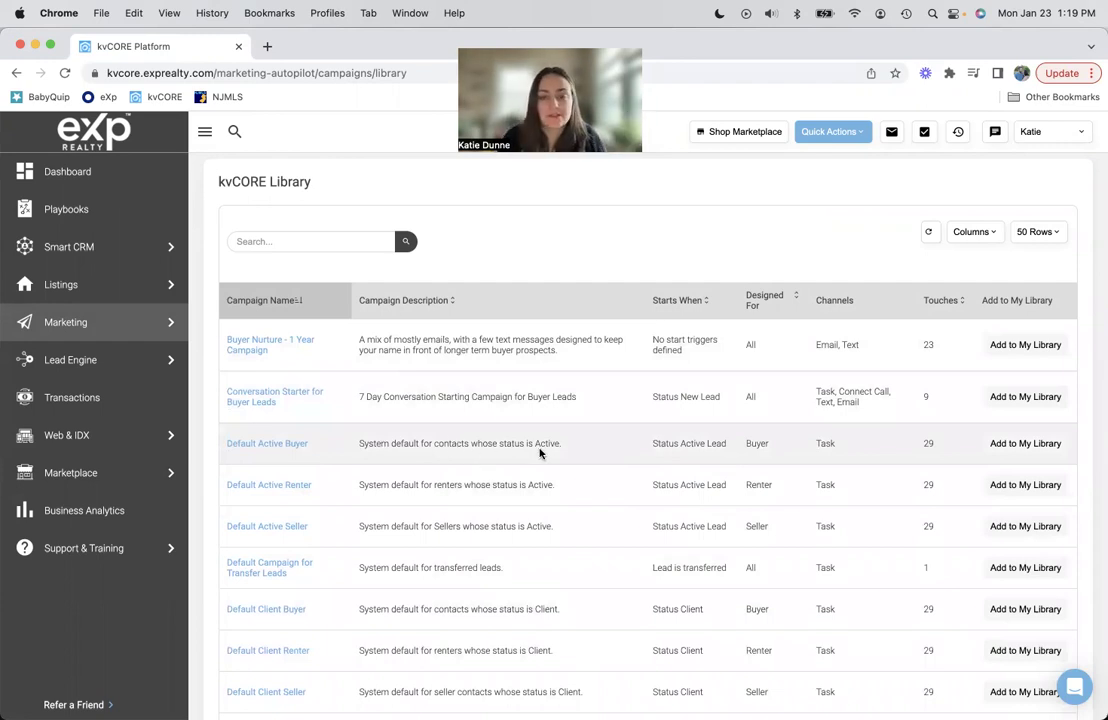
scroll(540, 453, up, 3)
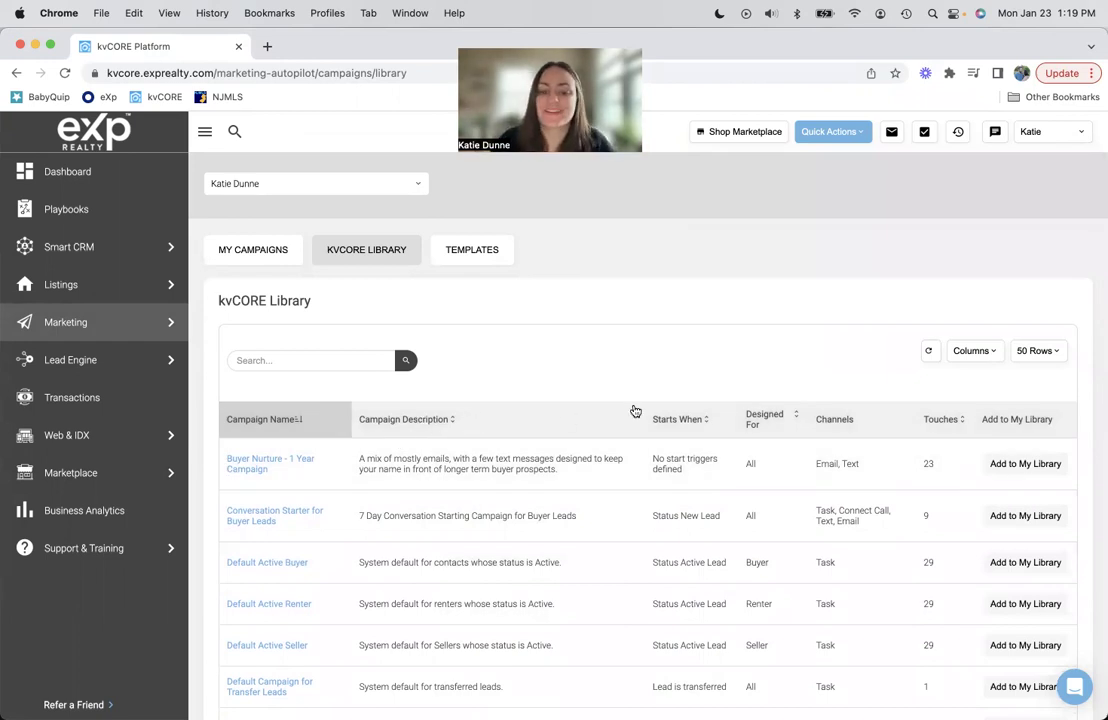
scroll(633, 410, down, 2)
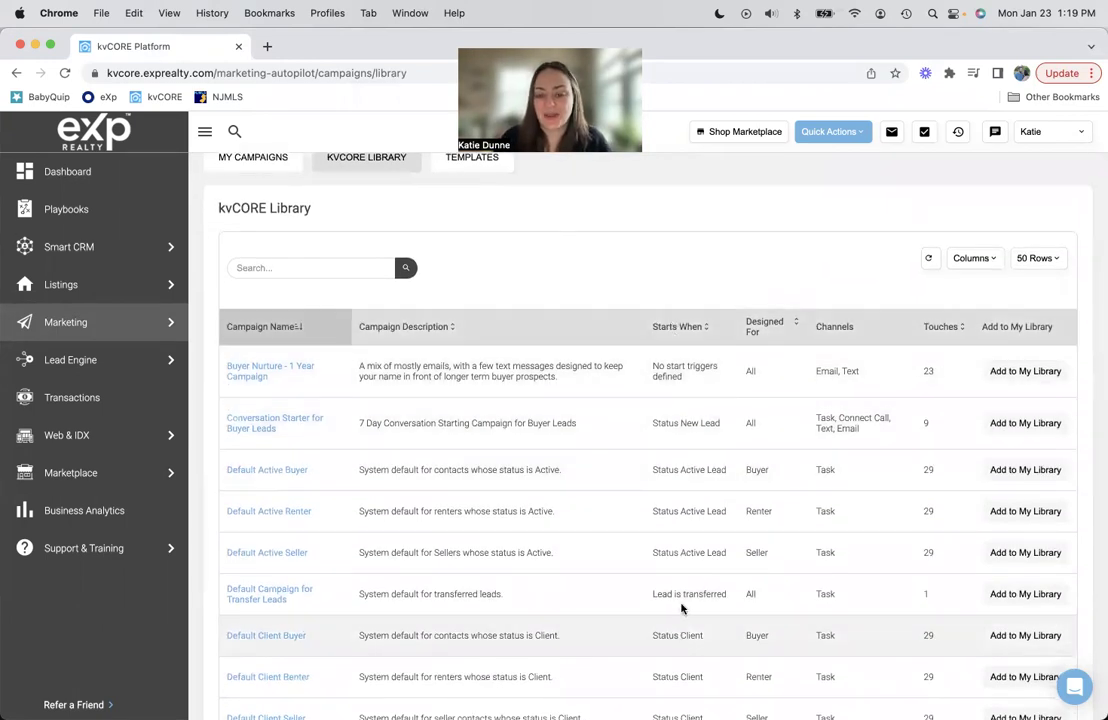
drag(655, 512, 730, 521)
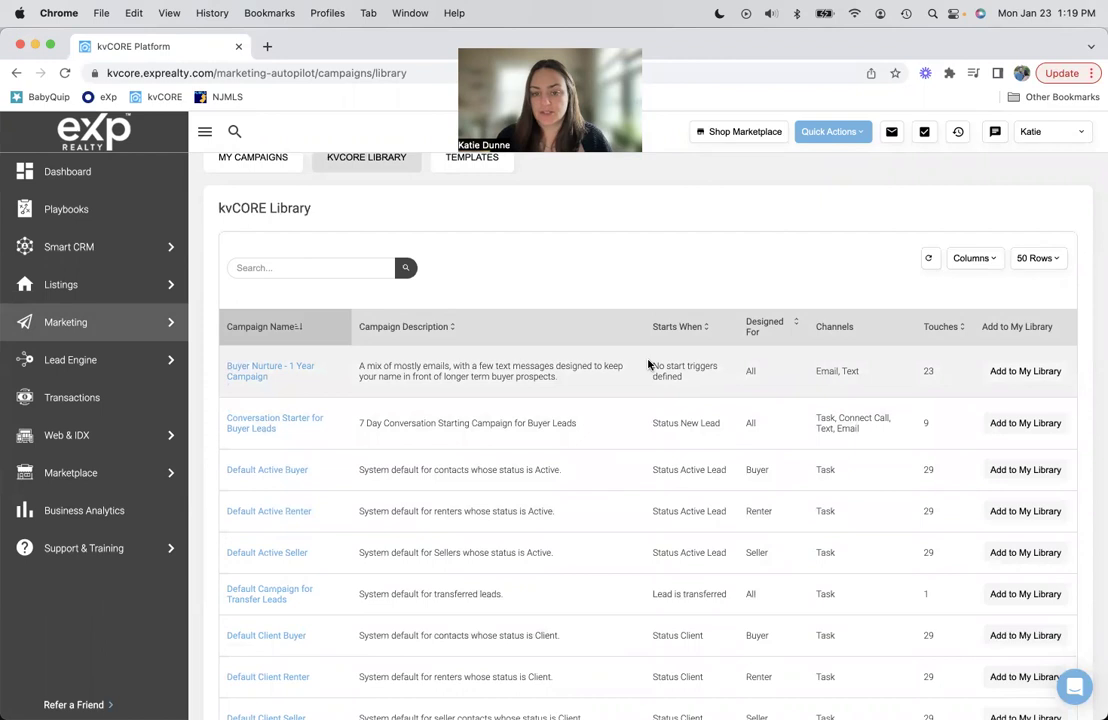
drag(653, 366, 689, 390)
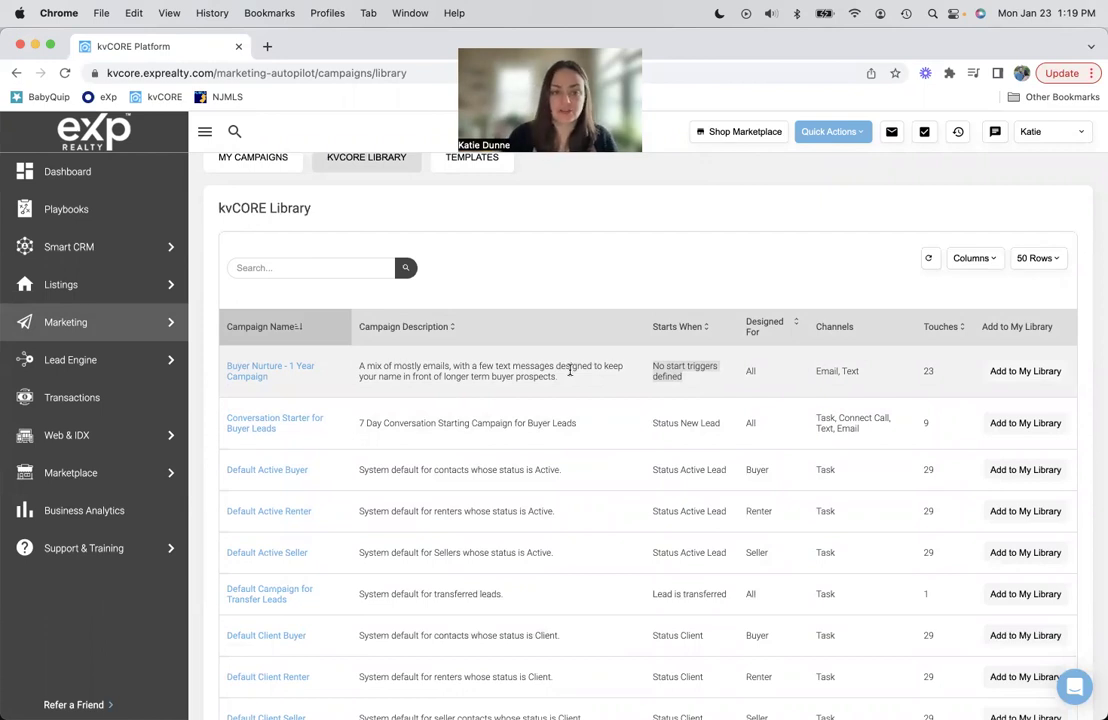
click(522, 377)
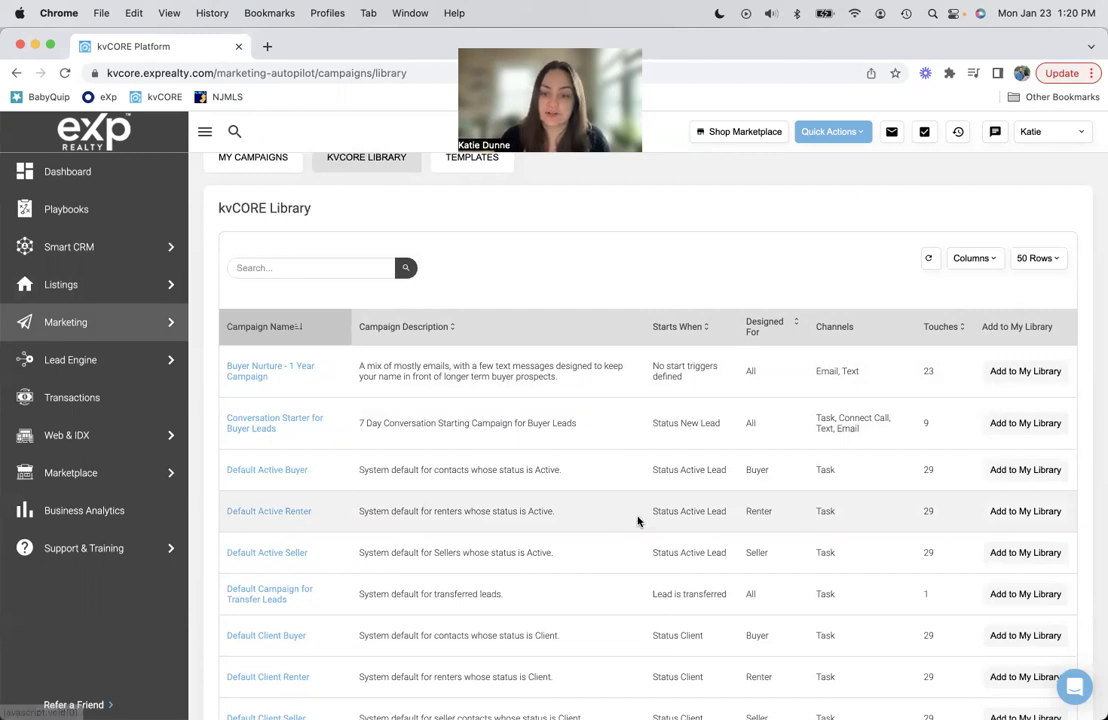
Step: Open Default Active Renter and review its weekly check-in tasks, repeating every 7 days
click(260, 513)
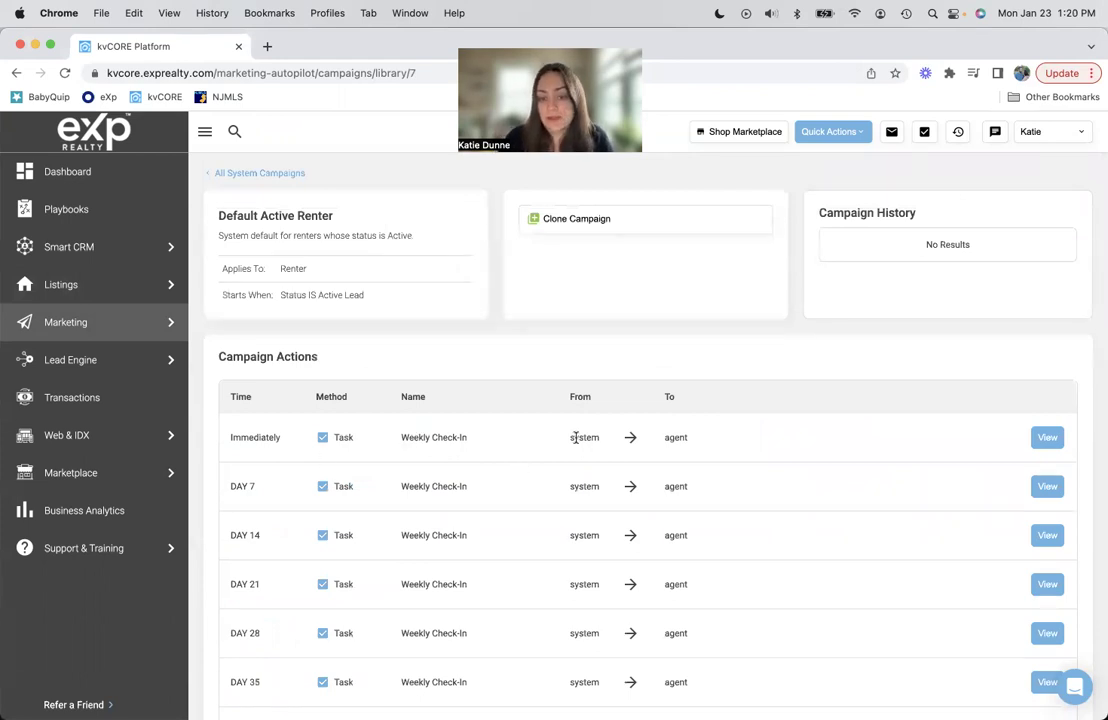
scroll(314, 549, down, 2)
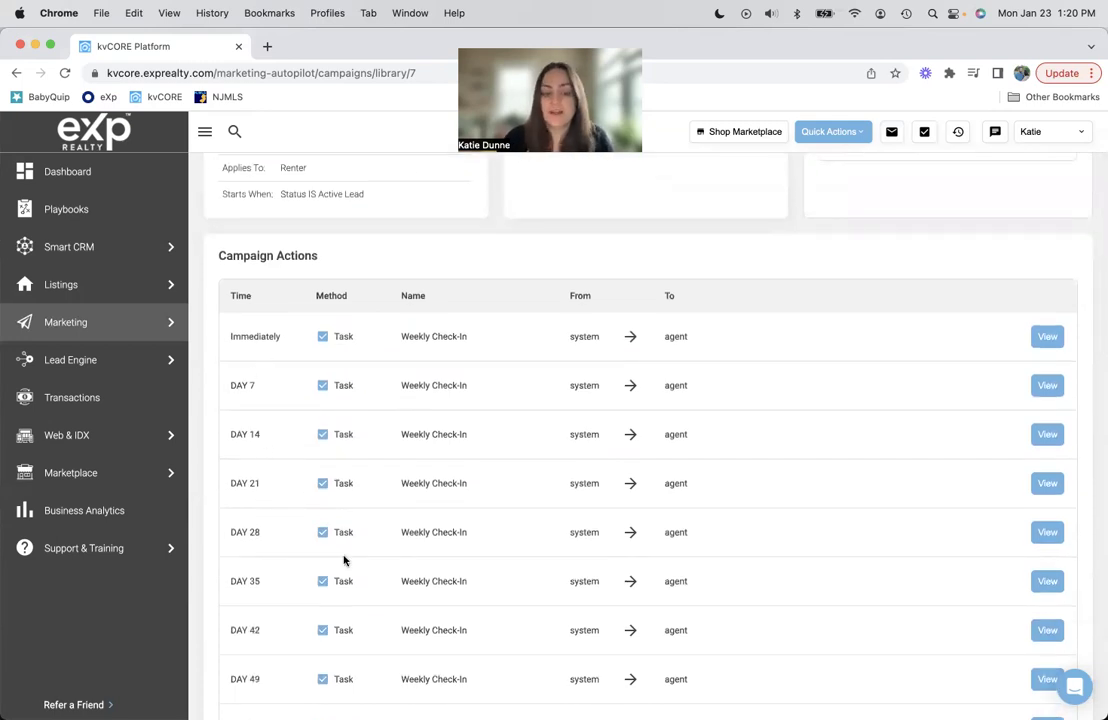
scroll(396, 515, up, 2)
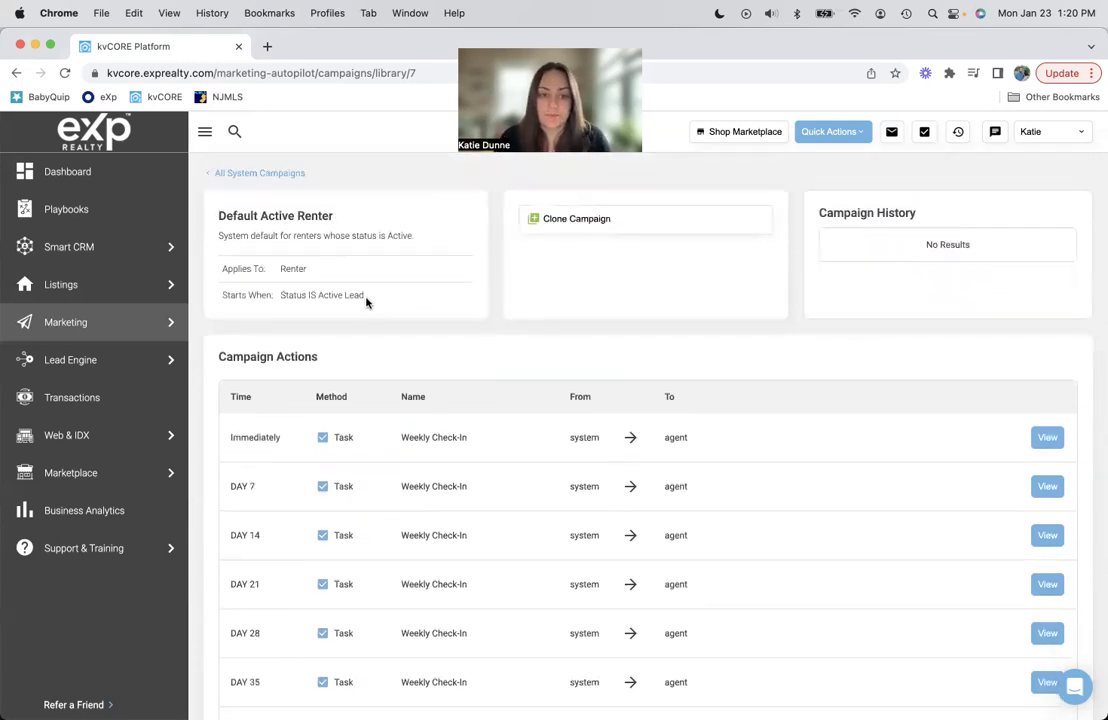
triple_click(323, 298)
click(434, 327)
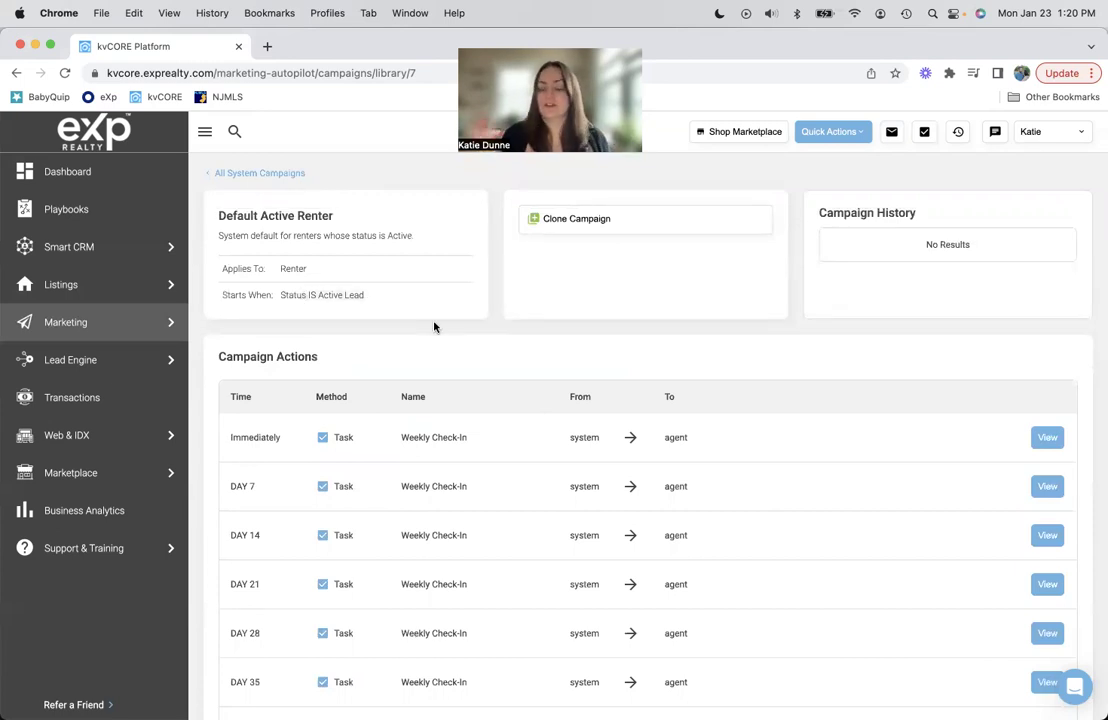
Step: Return to All System Campaigns and scroll the library table to the bottom and back
click(252, 173)
scroll(757, 476, down, 3)
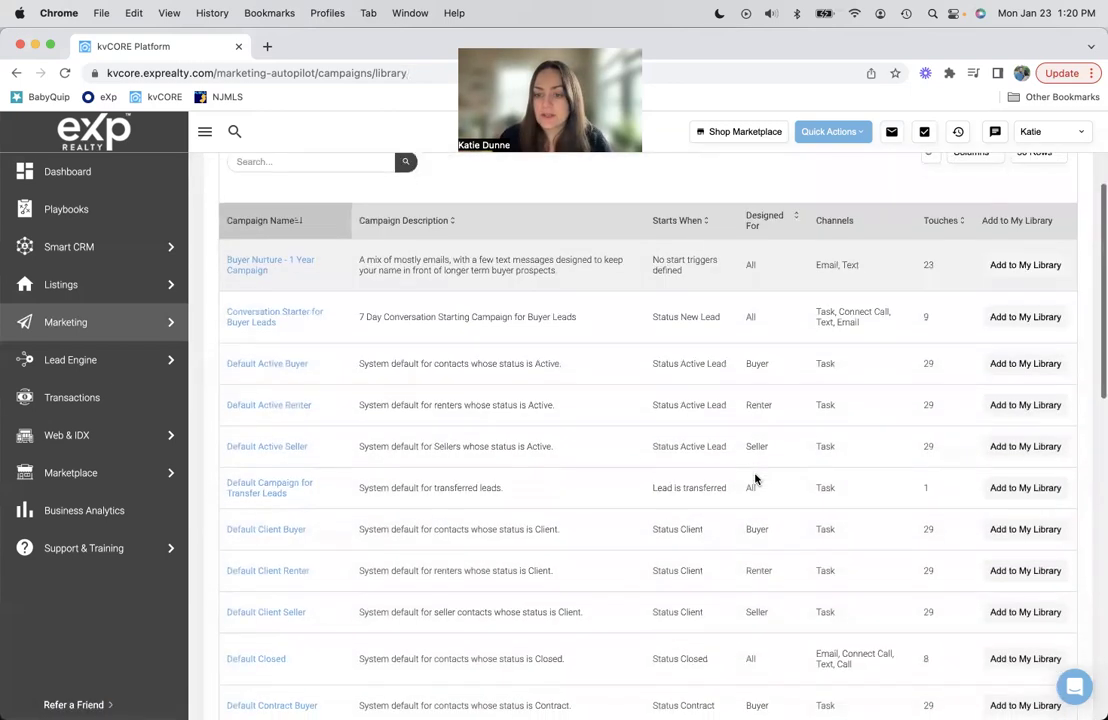
scroll(847, 432, down, 5)
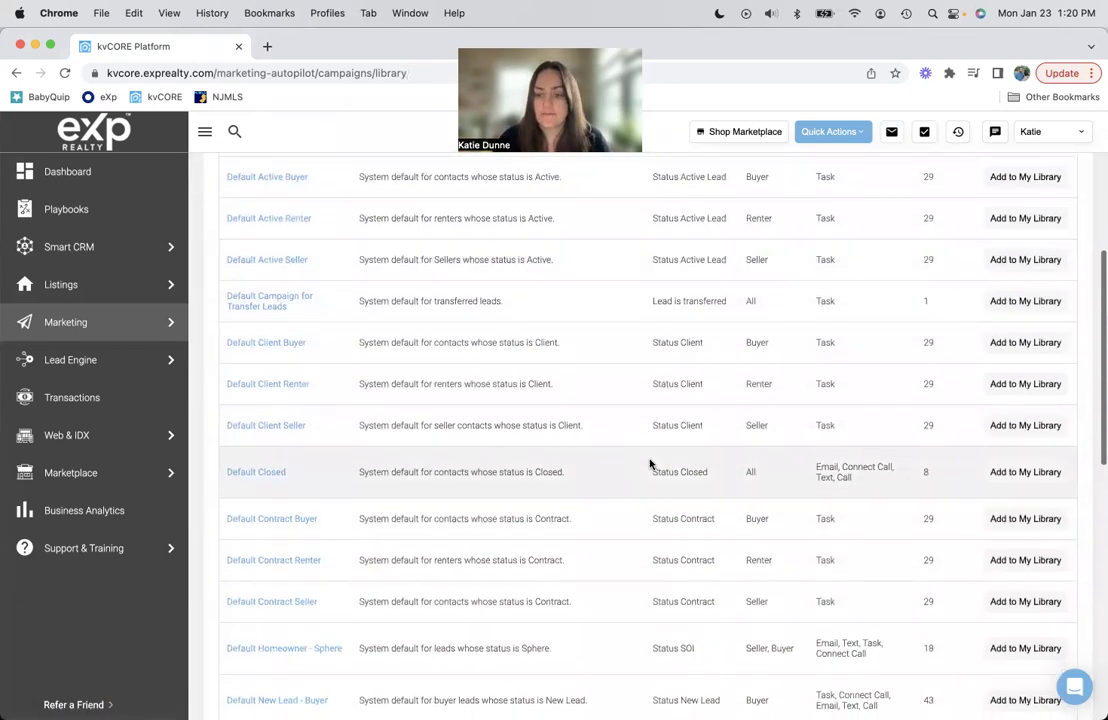
scroll(862, 487, down, 5)
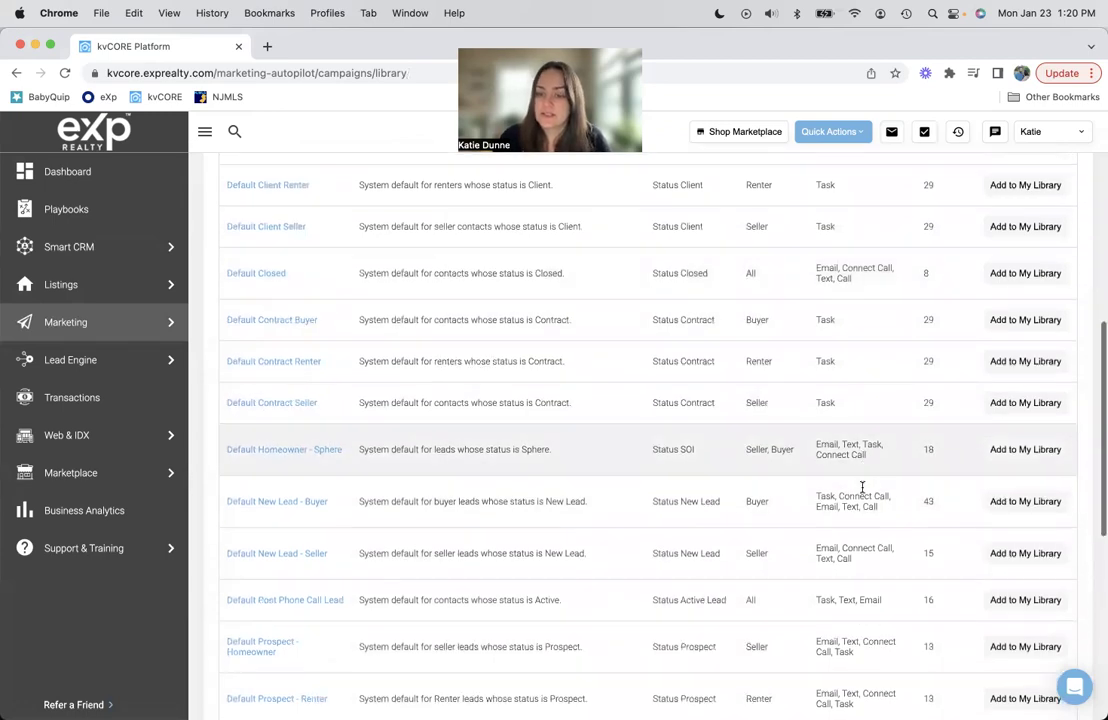
scroll(862, 487, down, 3)
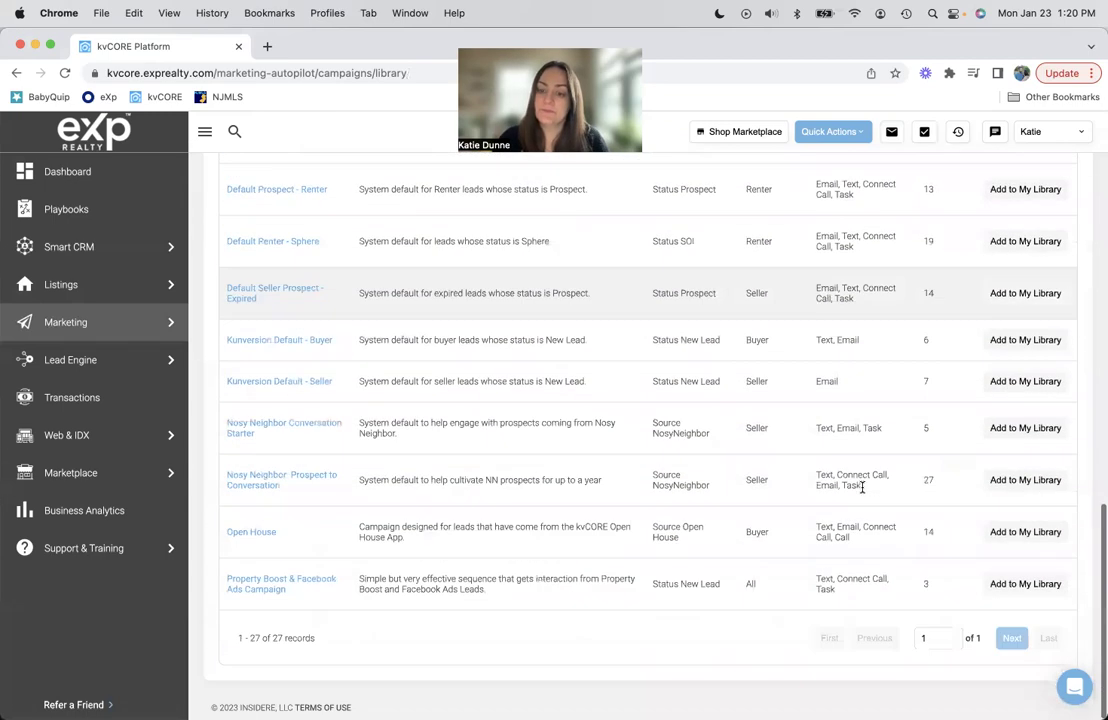
scroll(864, 491, up, 15)
scroll(862, 491, up, 3)
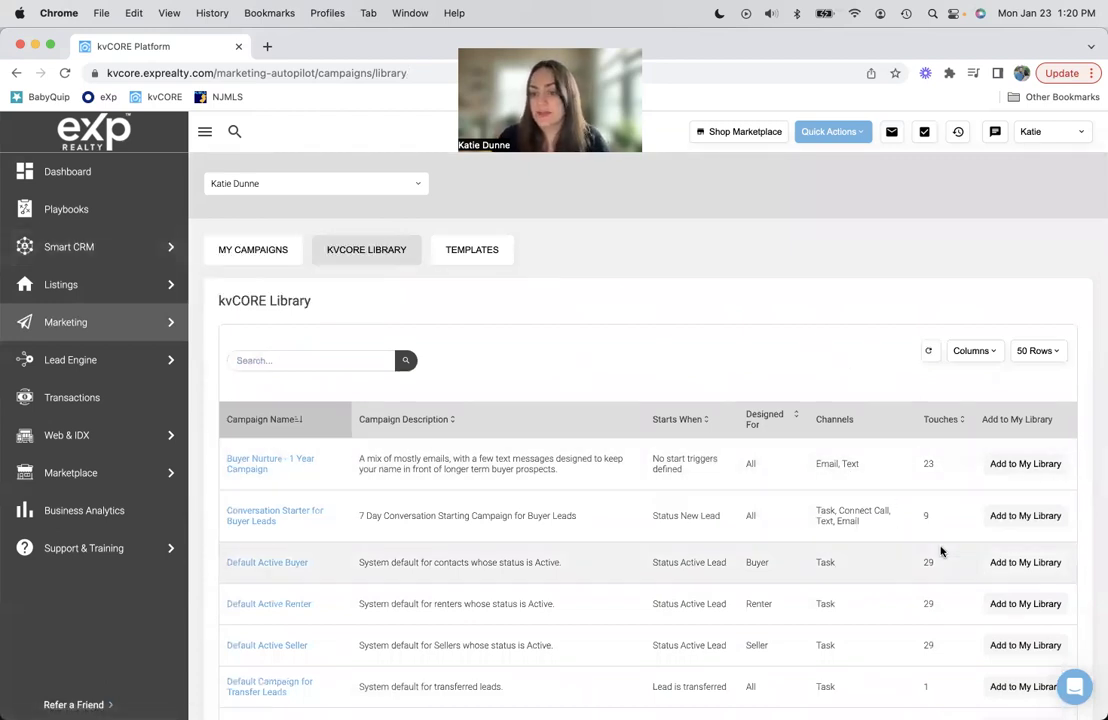
scroll(935, 465, down, 3)
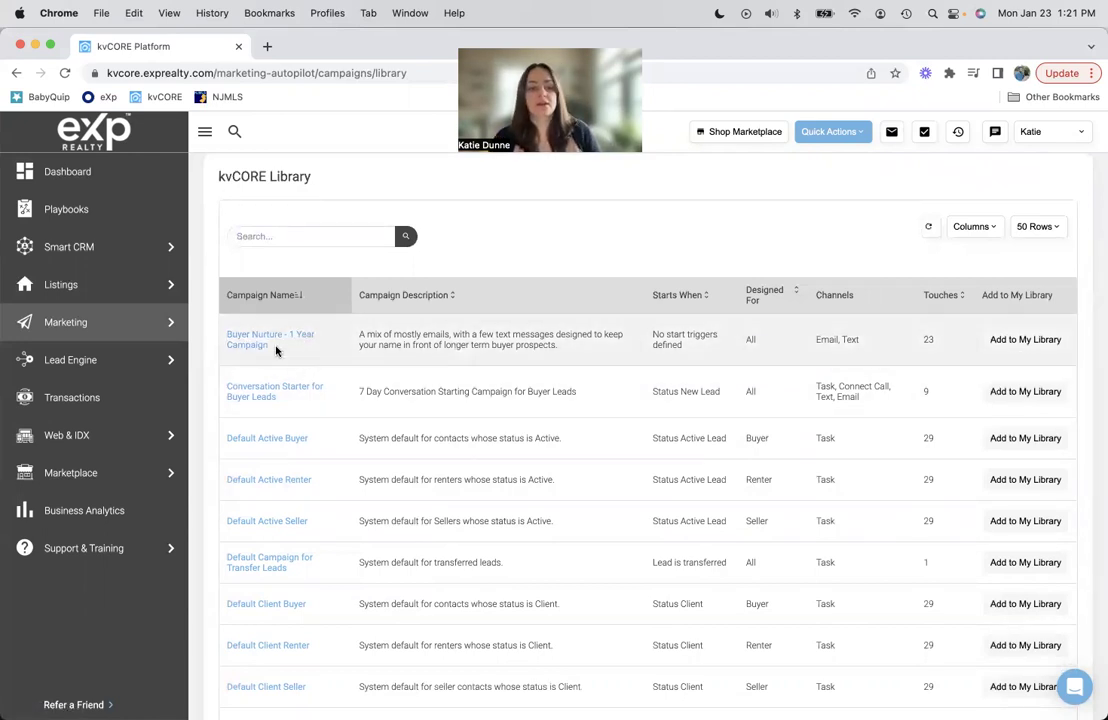
Step: Open Buyer Nurture - 1 Year Campaign and scroll through its email schedule actions
click(255, 345)
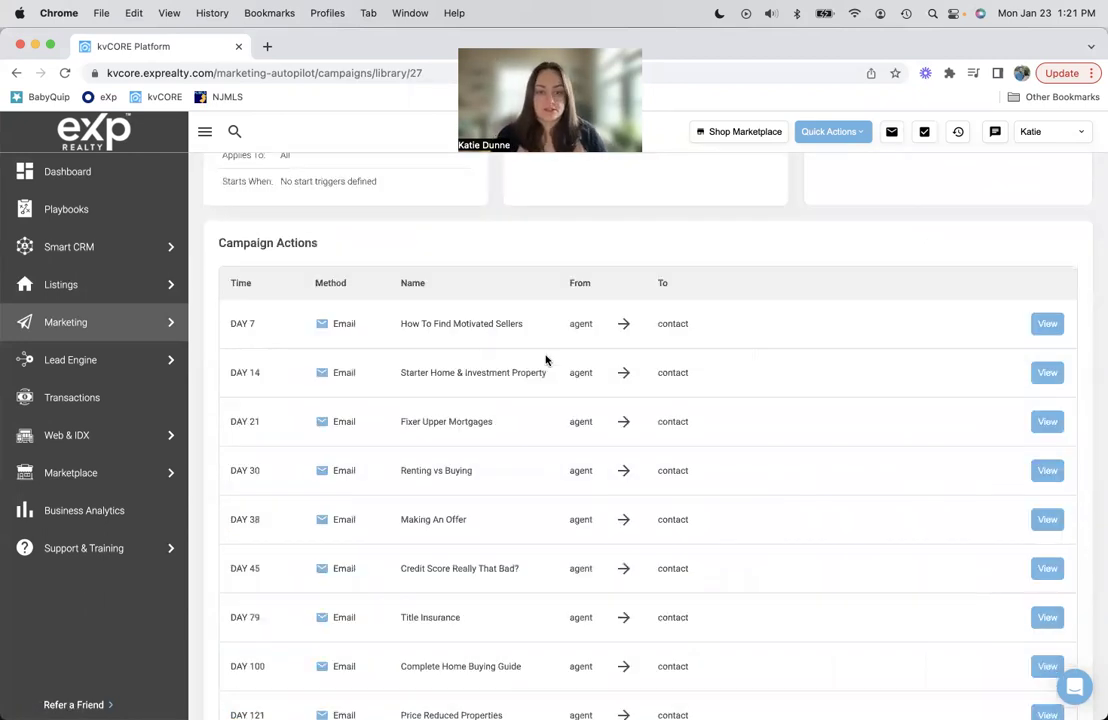
scroll(580, 370, down, 5)
scroll(346, 607, down, 3)
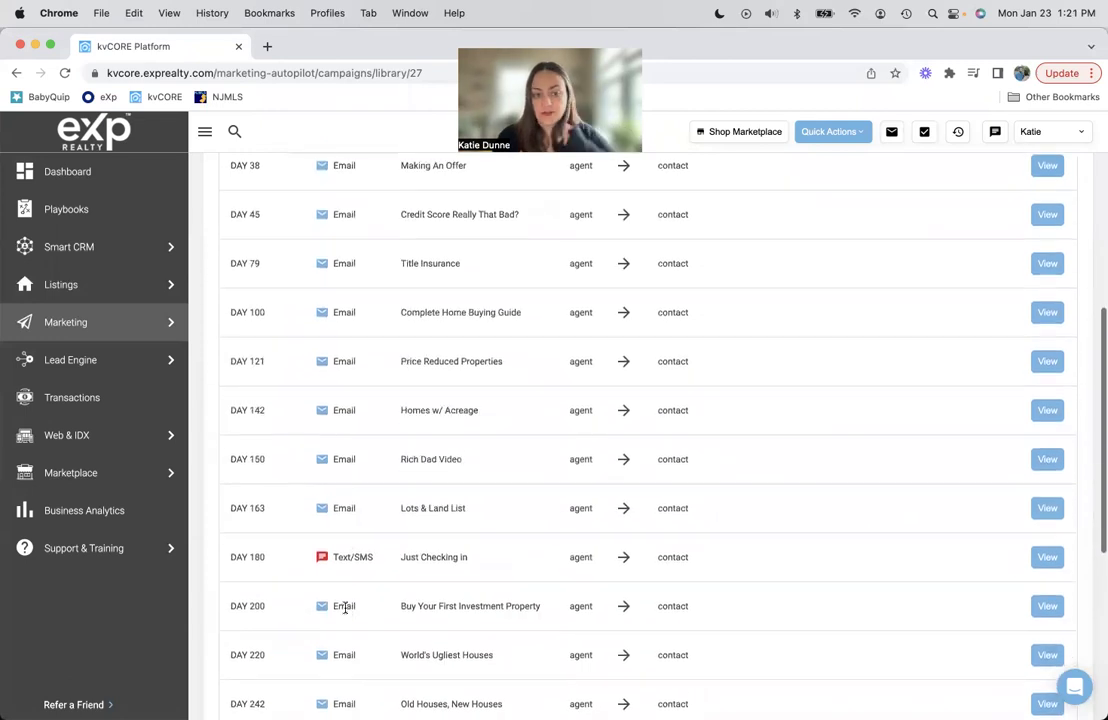
scroll(360, 560, down, 8)
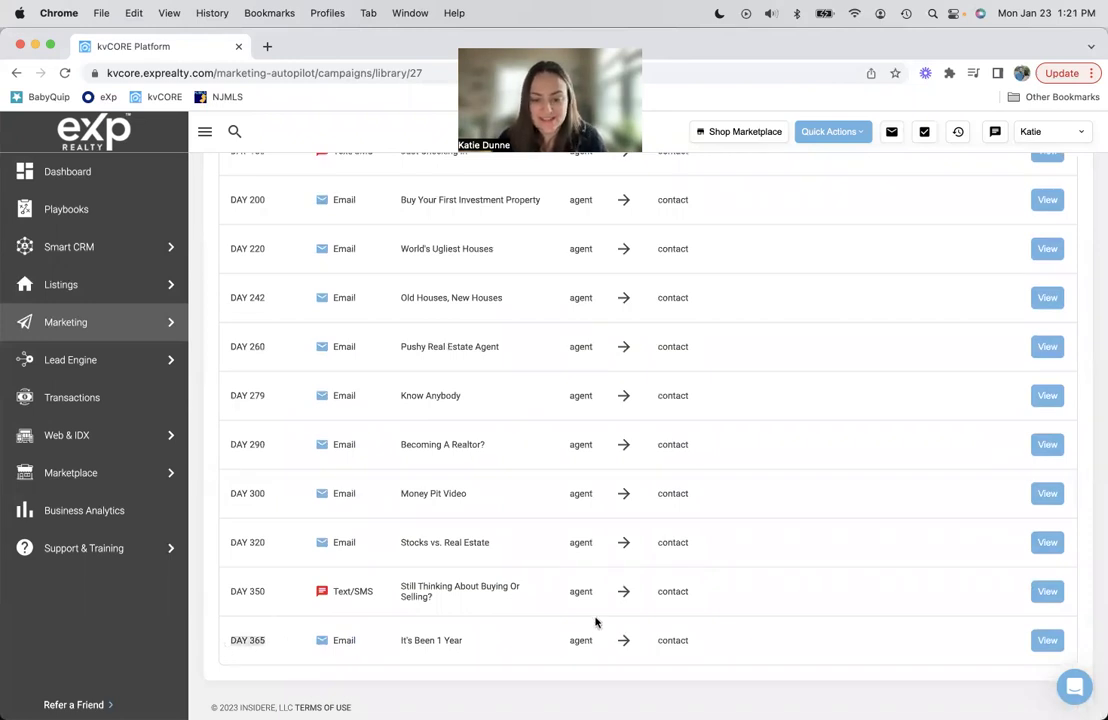
scroll(685, 492, up, 10)
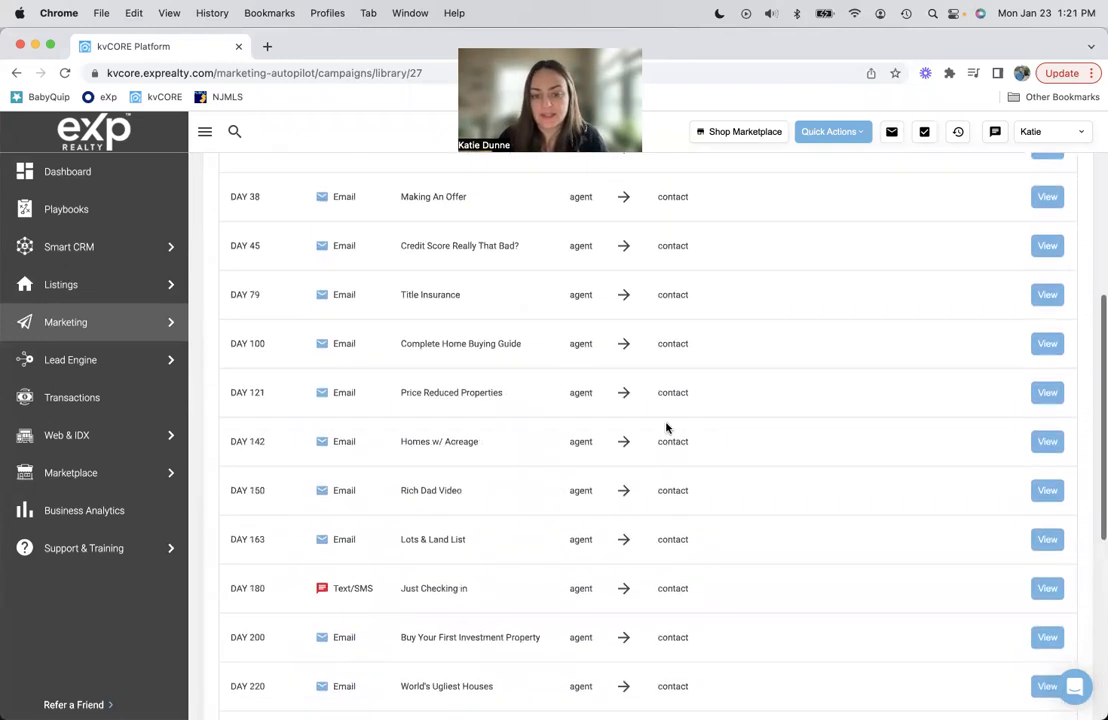
scroll(668, 424, up, 3)
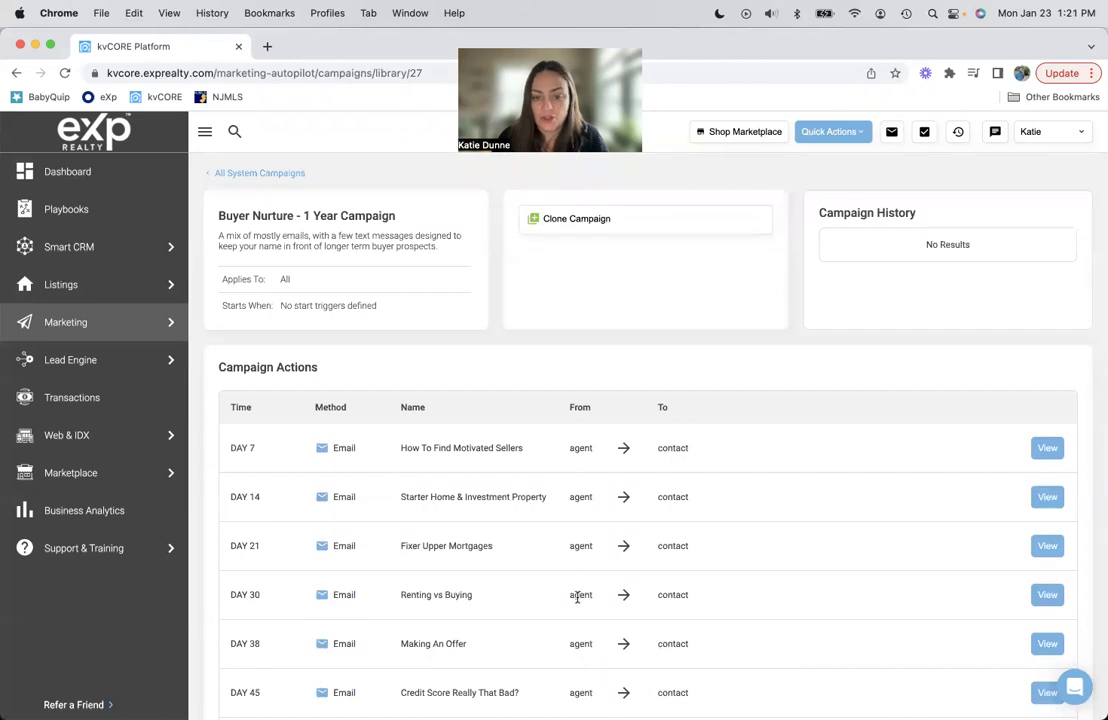
scroll(577, 597, down, 3)
scroll(577, 597, down, 6)
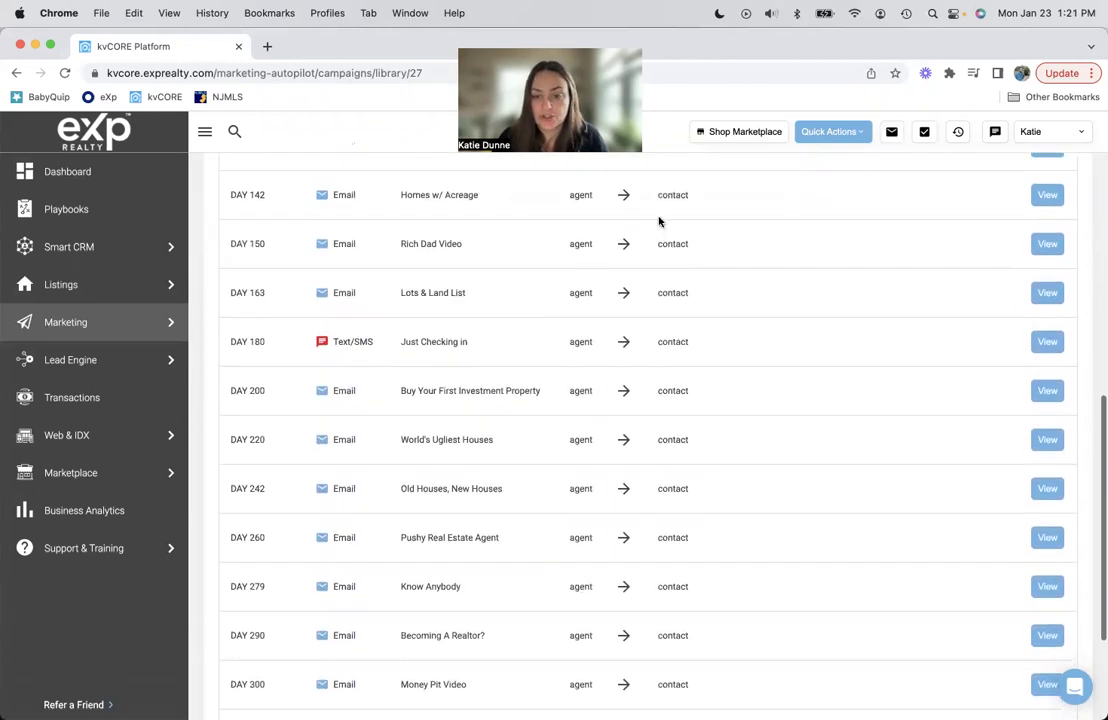
scroll(683, 430, up, 10)
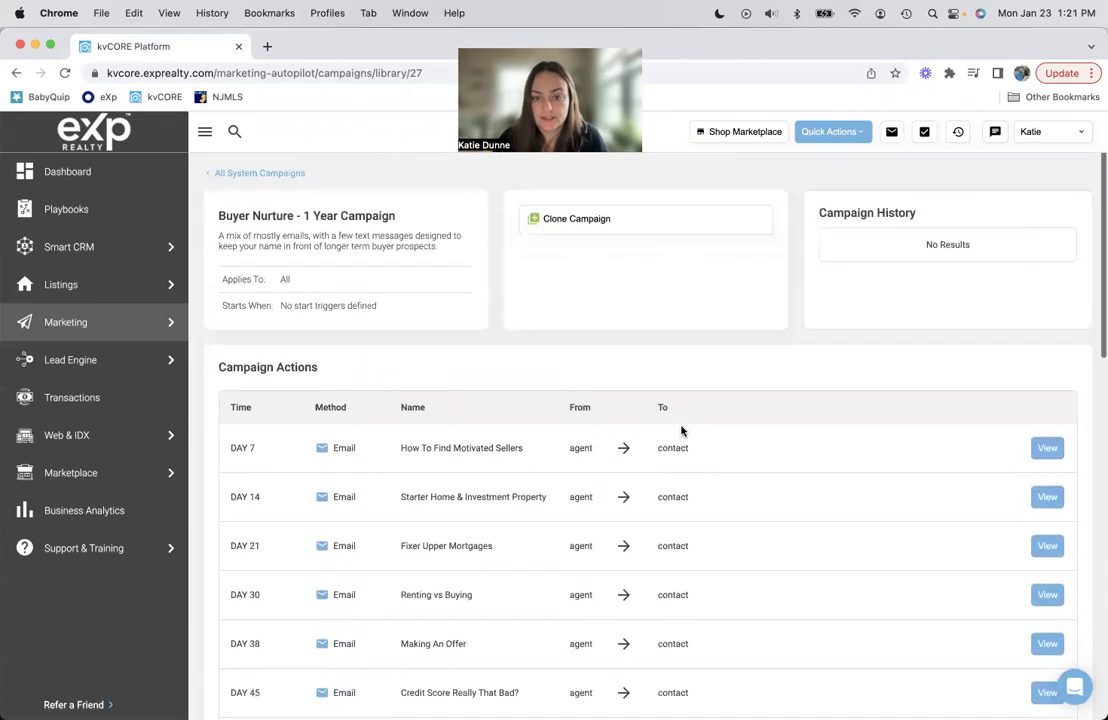
scroll(682, 429, down, 3)
scroll(682, 429, up, 3)
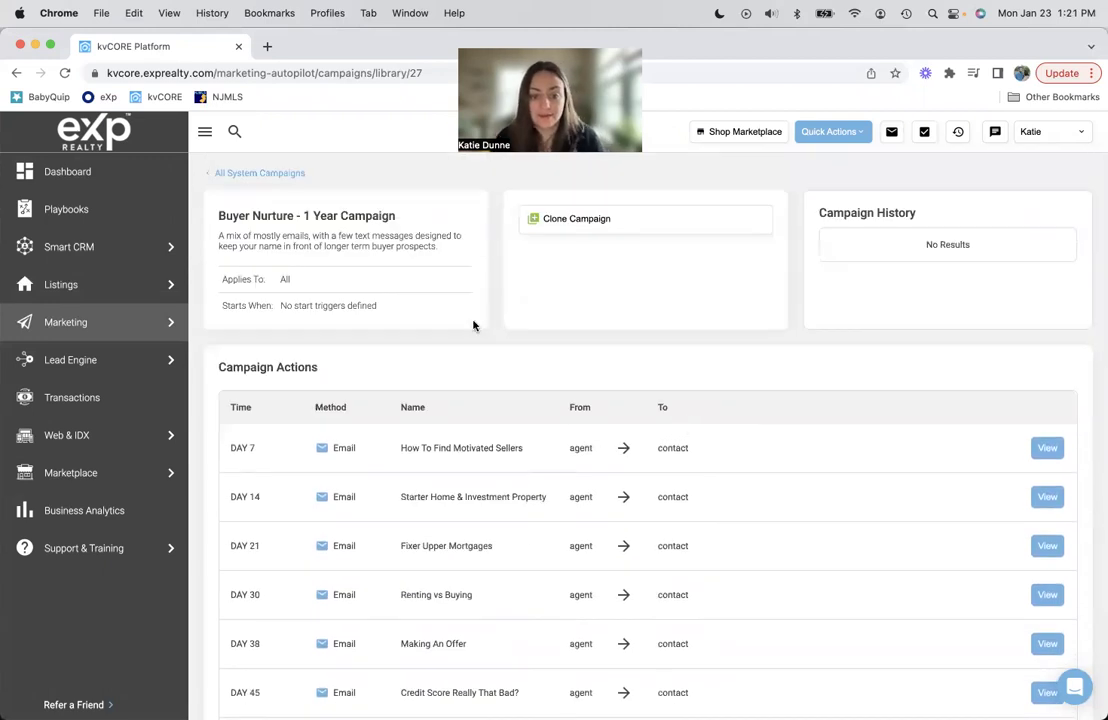
scroll(772, 453, down, 1)
scroll(772, 453, up, 1)
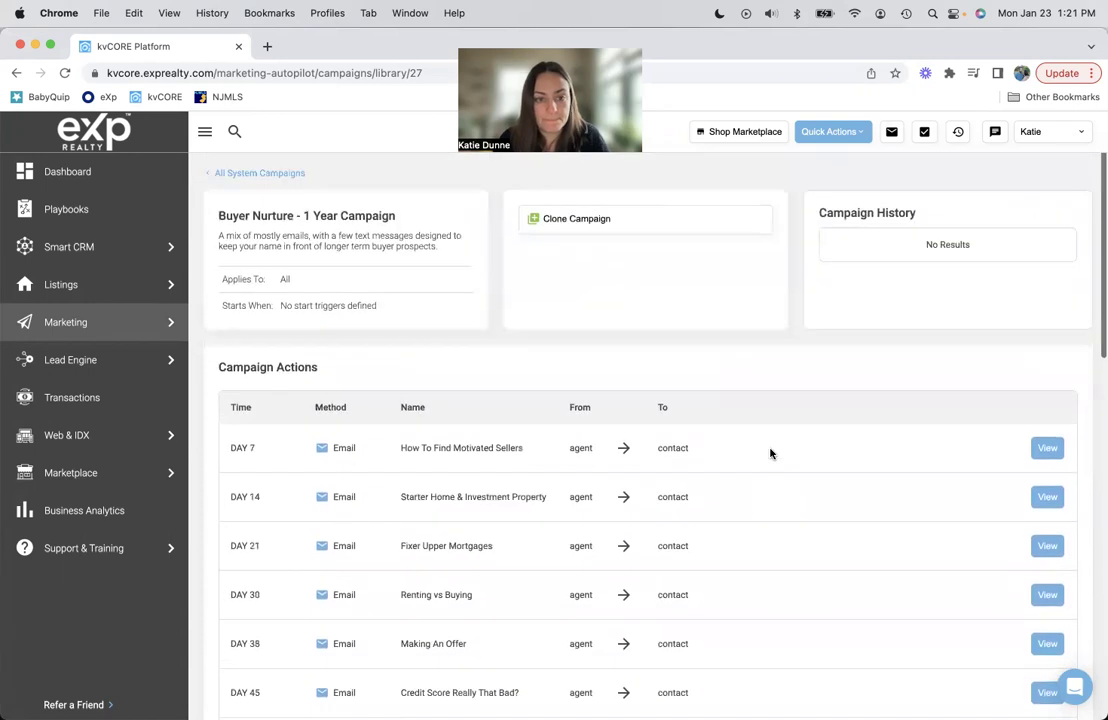
Step: Highlight the campaign title, then go back to the All System Campaigns list
drag(220, 216, 295, 236)
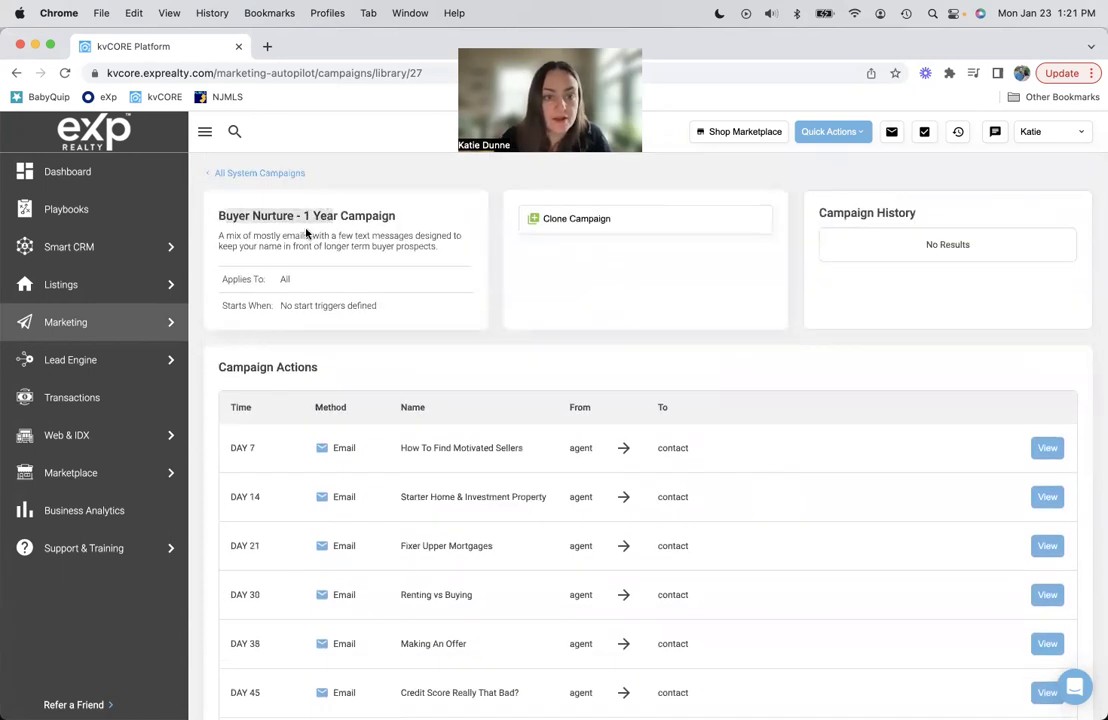
click(292, 231)
drag(219, 214, 366, 214)
click(362, 214)
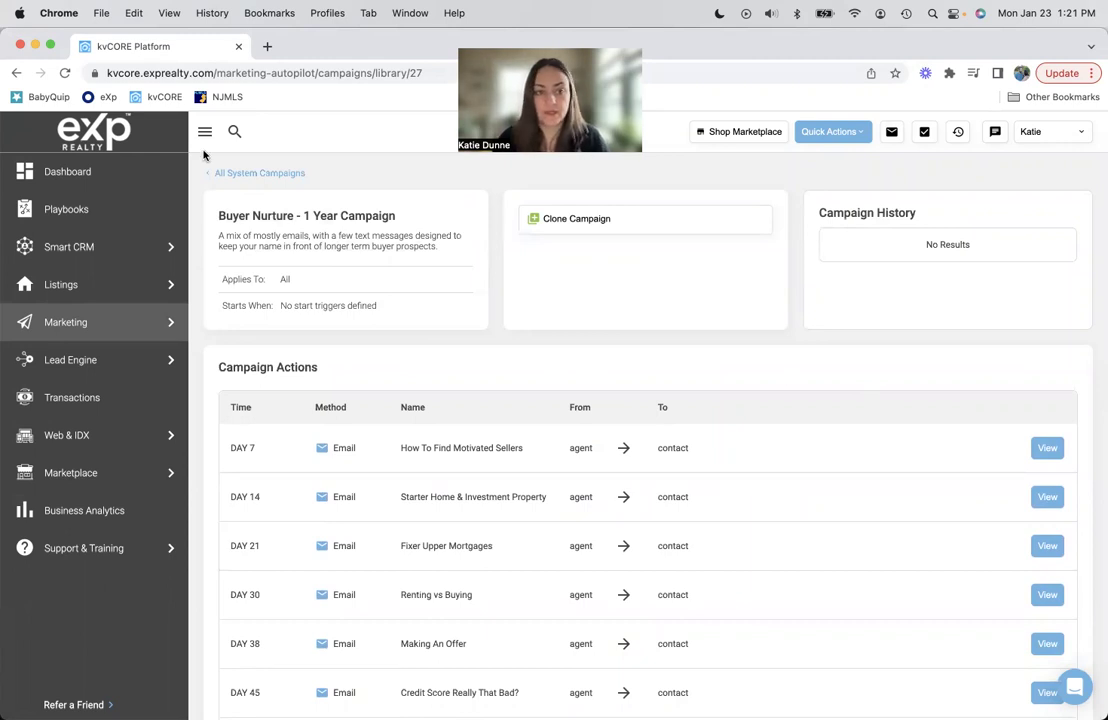
click(234, 177)
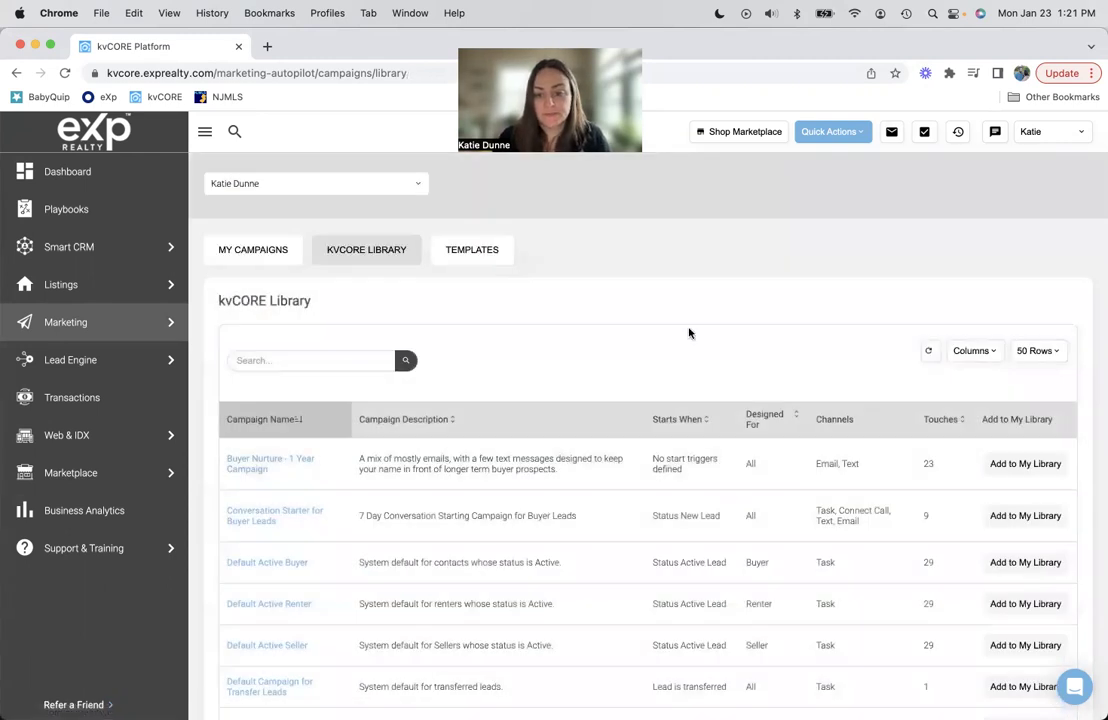
scroll(630, 461, down, 1)
scroll(630, 461, down, 1)
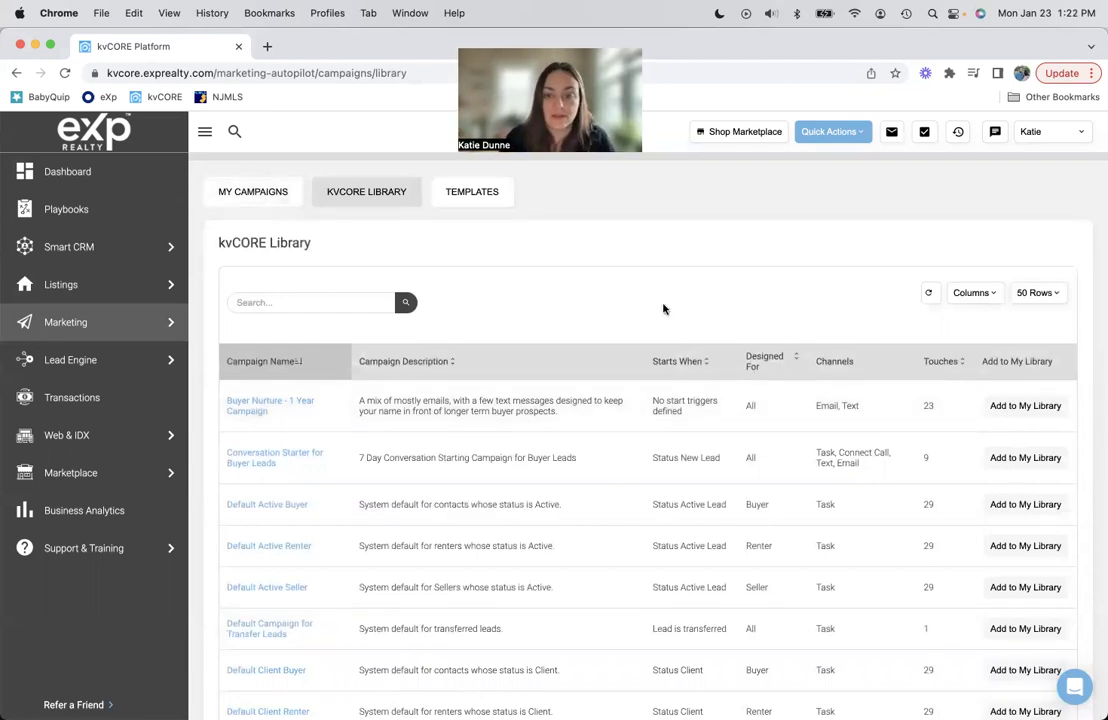
scroll(616, 354, down, 3)
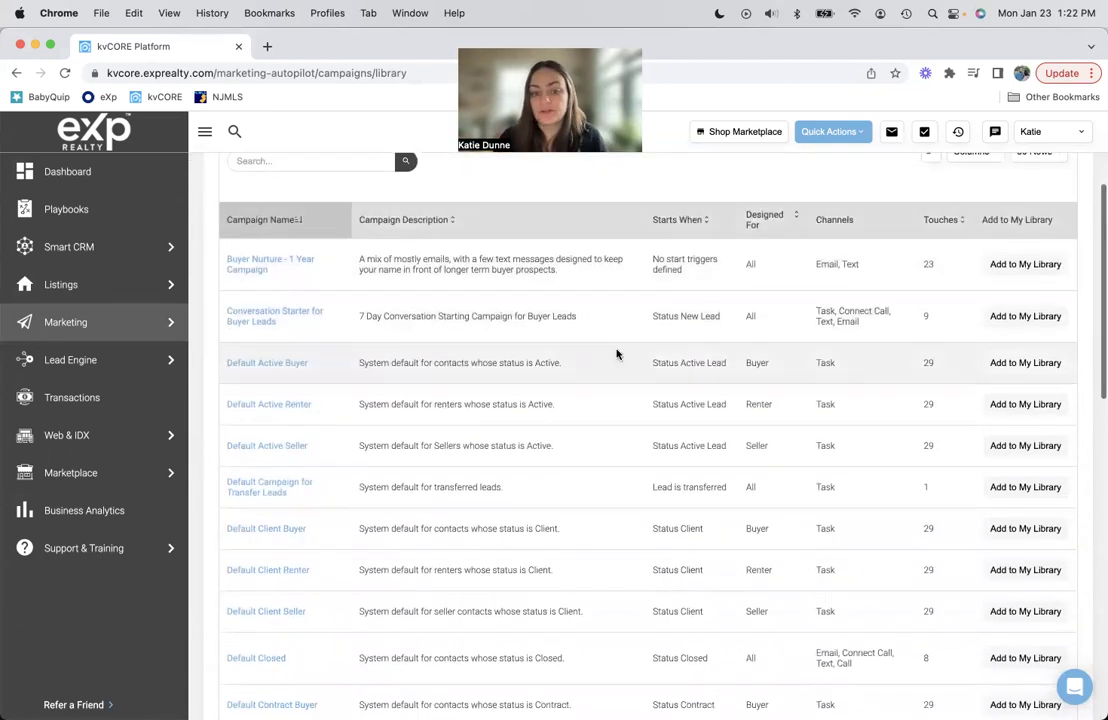
scroll(611, 282, down, 2)
scroll(611, 282, up, 2)
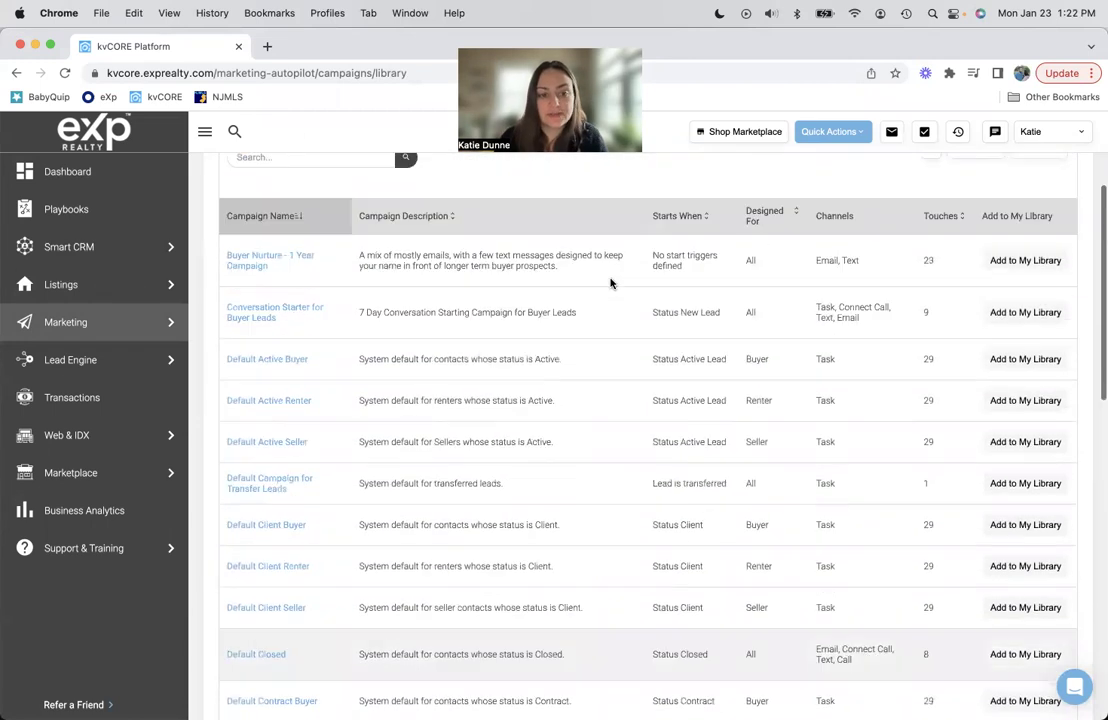
scroll(298, 289, up, 5)
scroll(284, 454, down, 1)
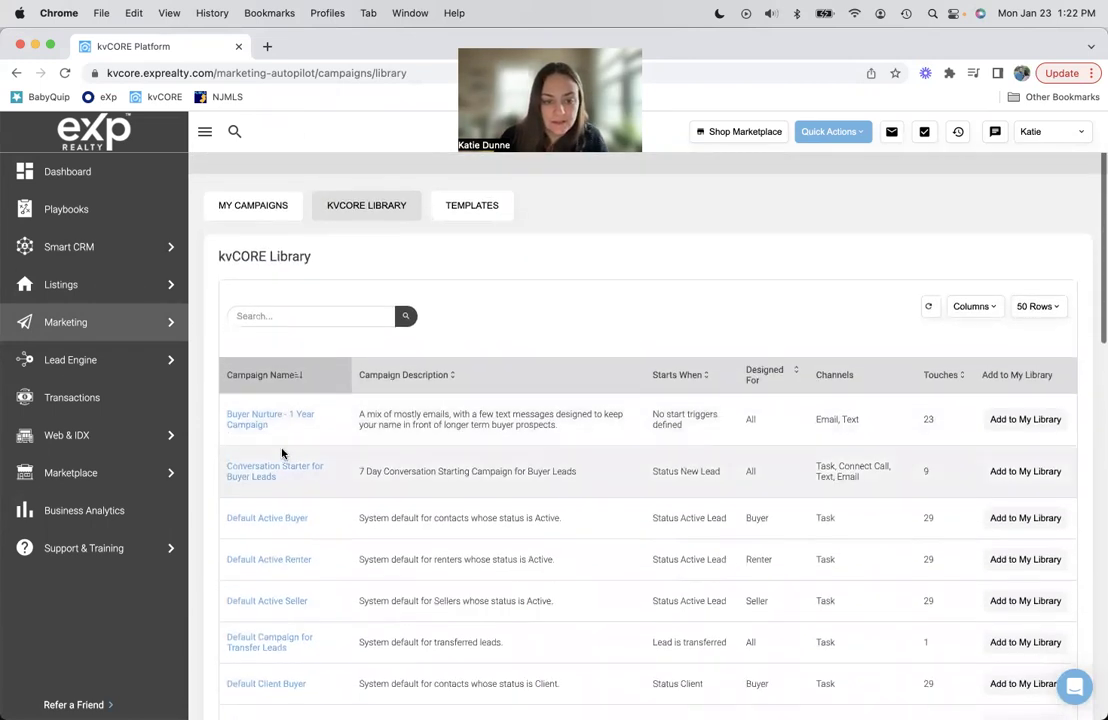
Step: Open Buyer Nurture - 1 Year Campaign, review its actions, and start a clone of it
click(265, 420)
scroll(564, 438, down, 2)
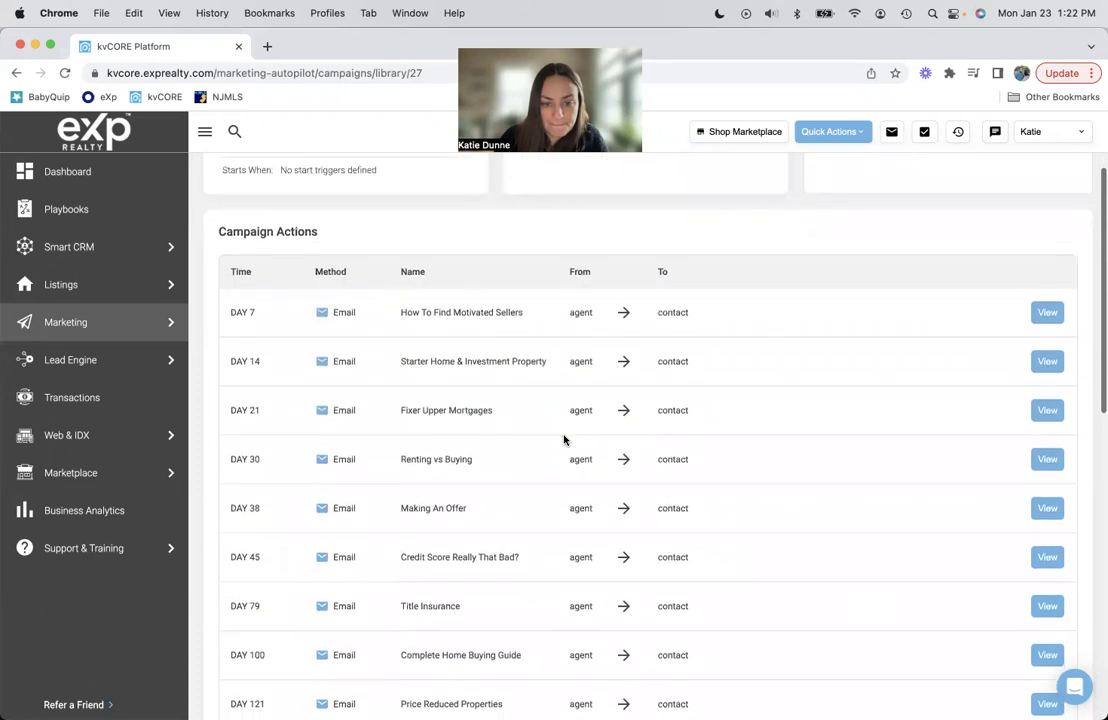
scroll(564, 440, down, 8)
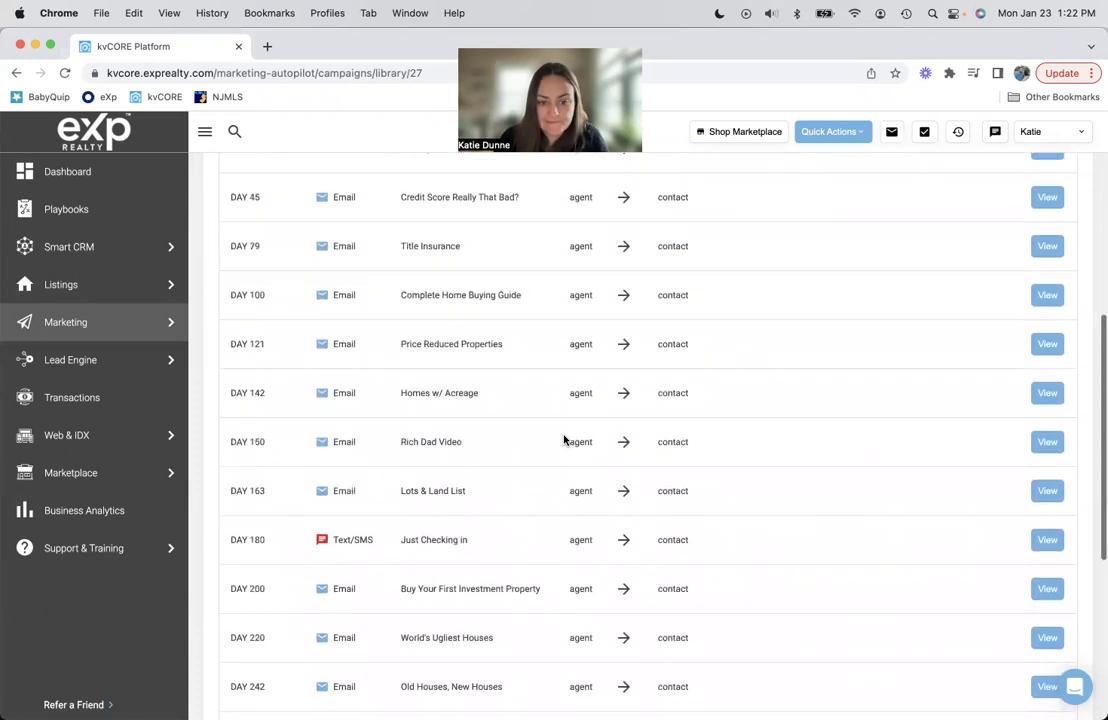
scroll(564, 440, down, 8)
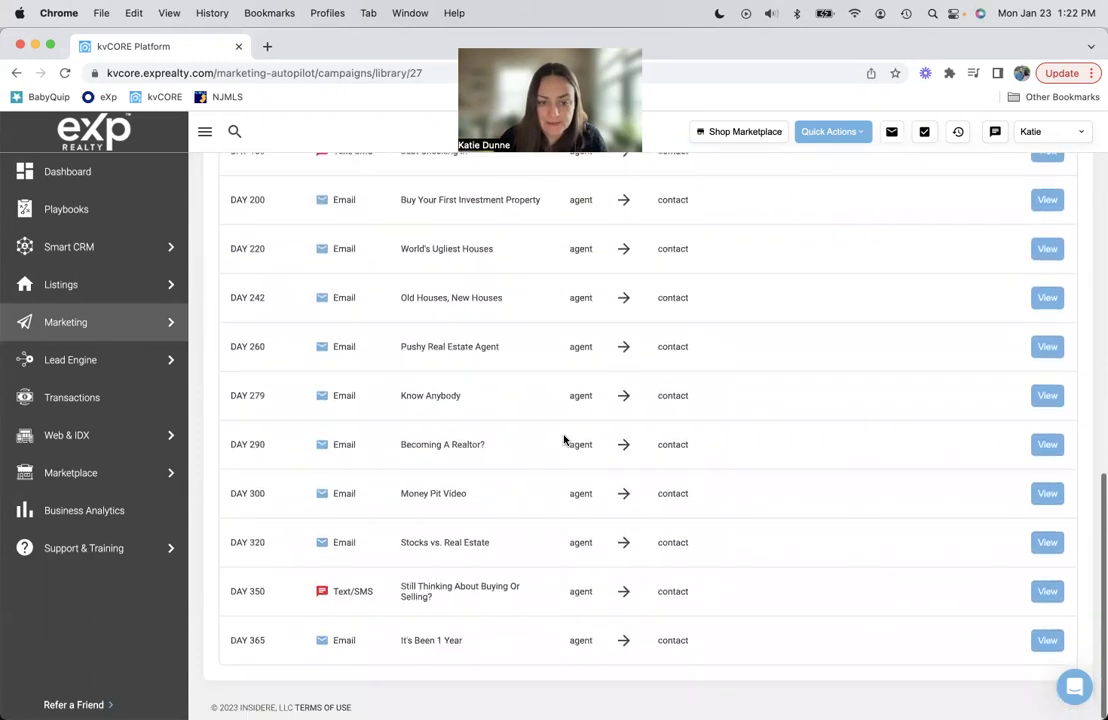
scroll(564, 440, up, 15)
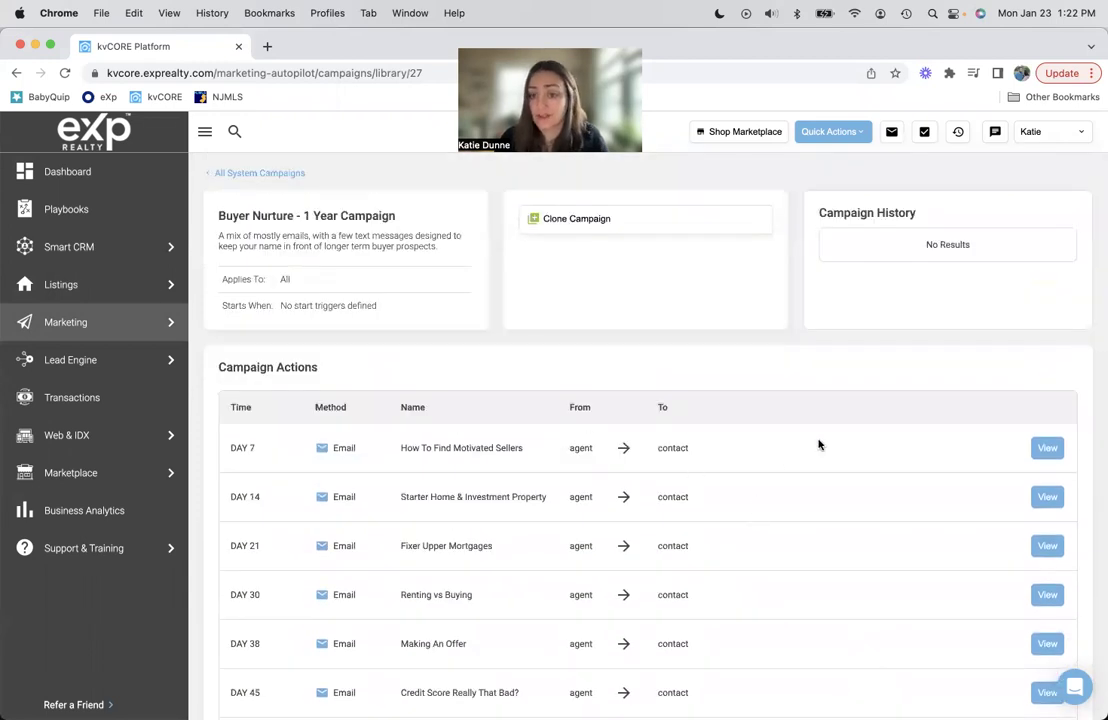
click(577, 220)
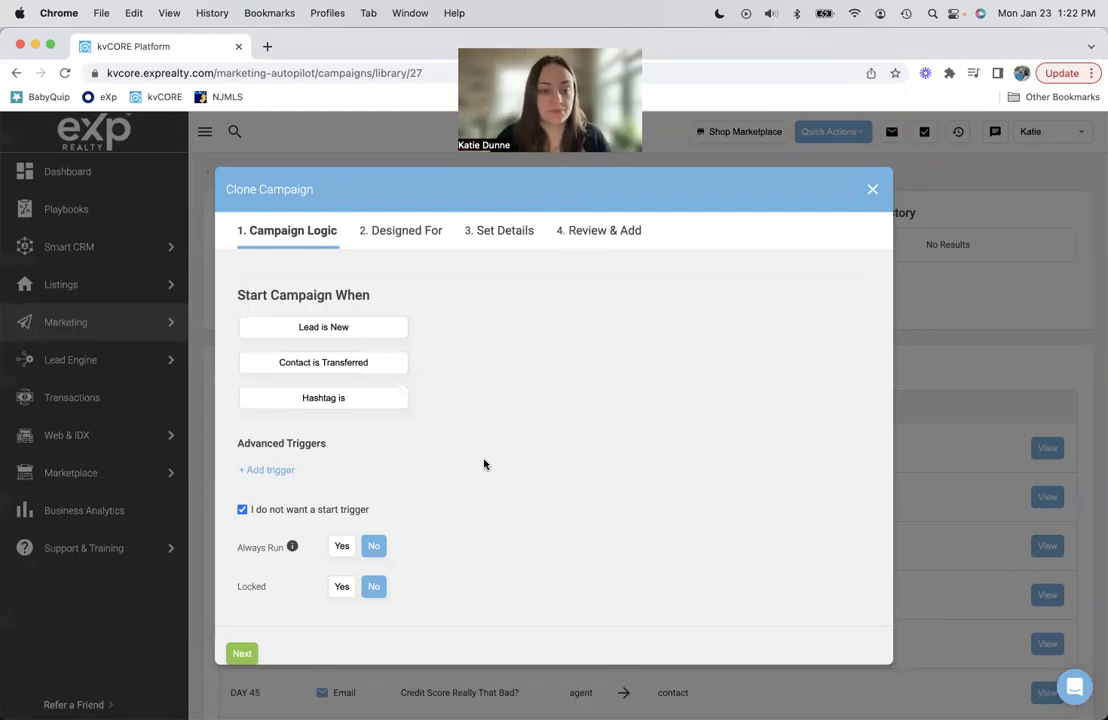
Step: Set the clone's start trigger to 'Hashtag is' with the hashtag nurturecampaign
scroll(485, 463, down, 1)
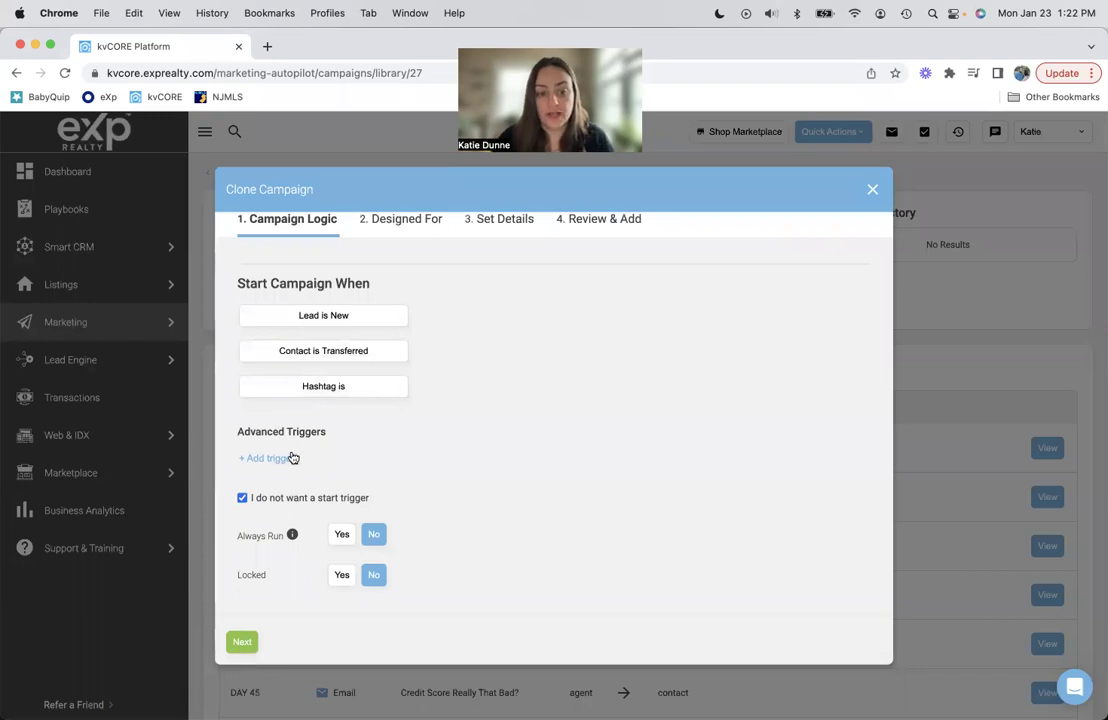
click(332, 390)
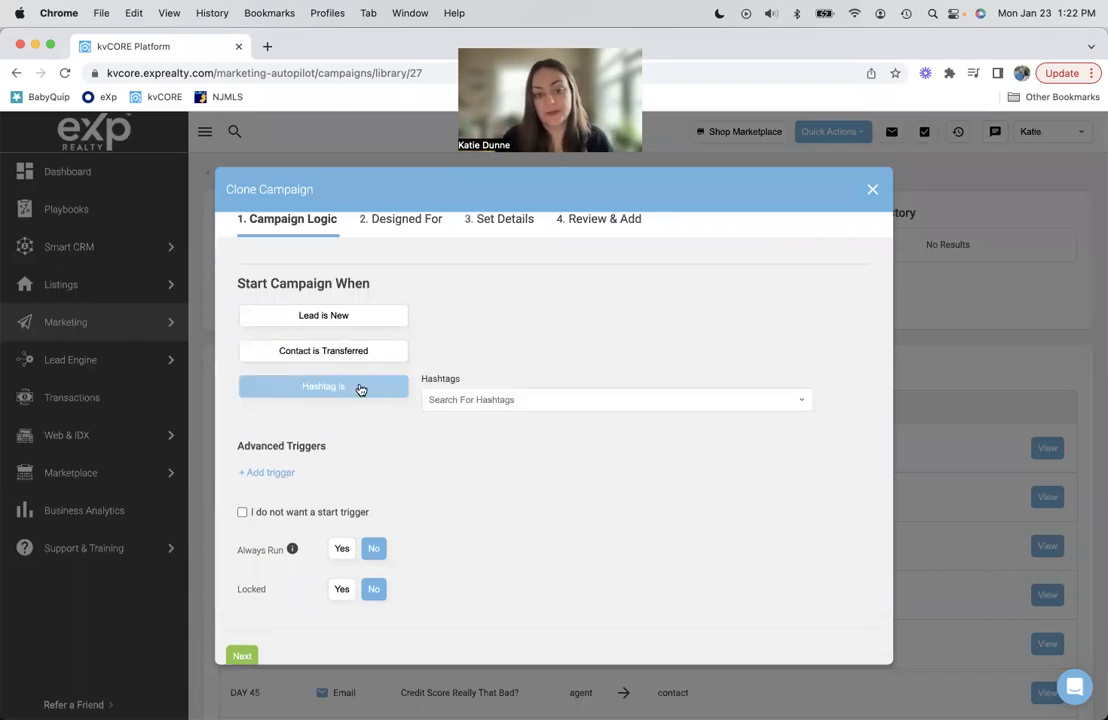
click(465, 399)
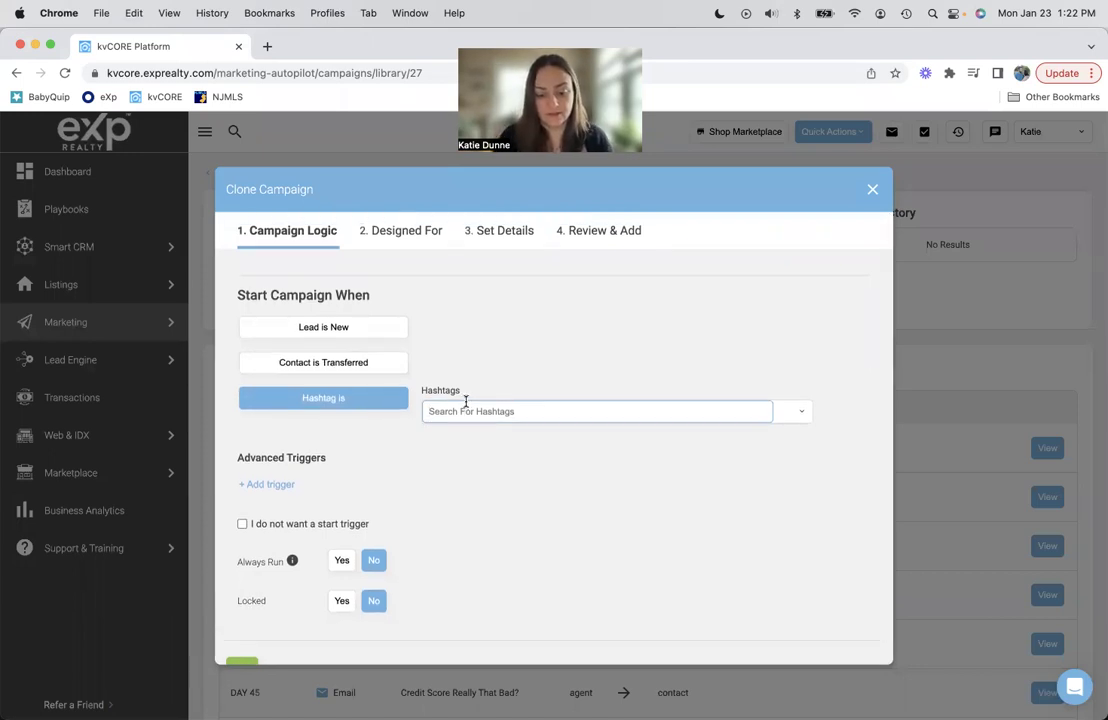
text(Nurture)
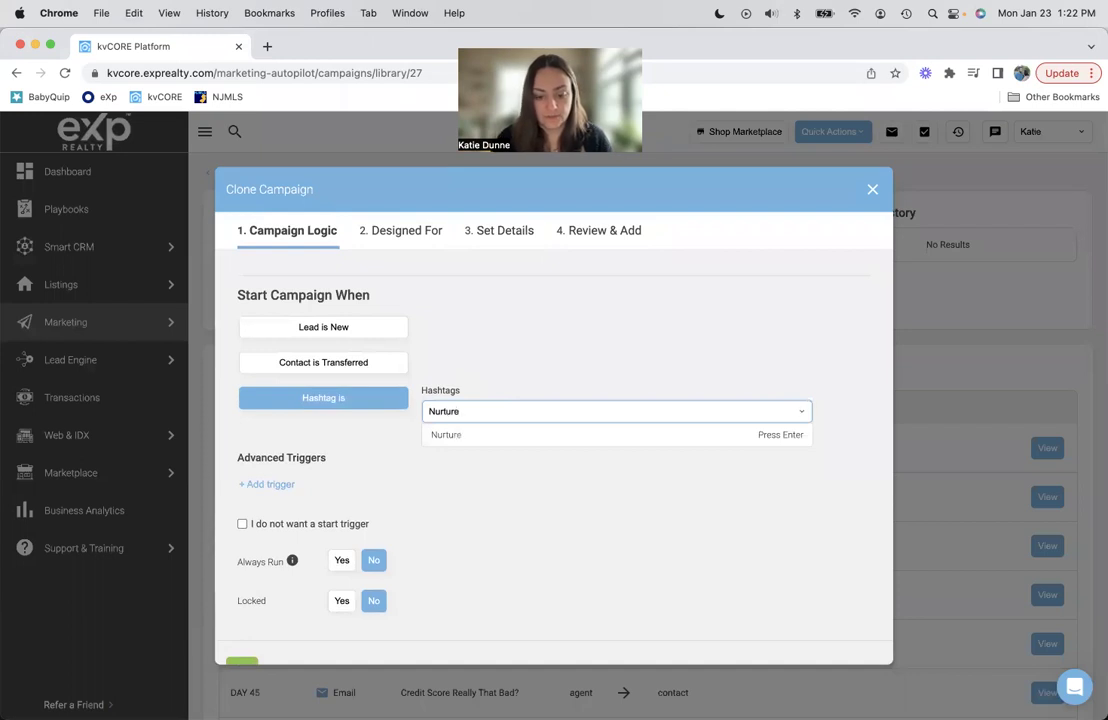
text(Campai)
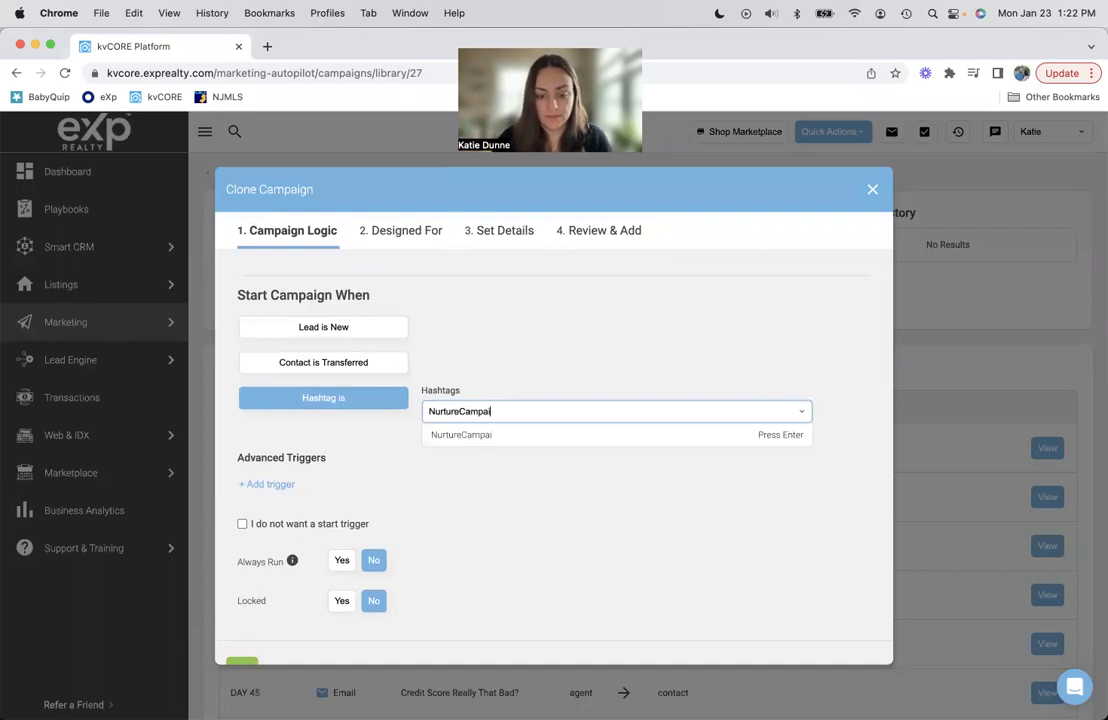
text(gn)
click(447, 434)
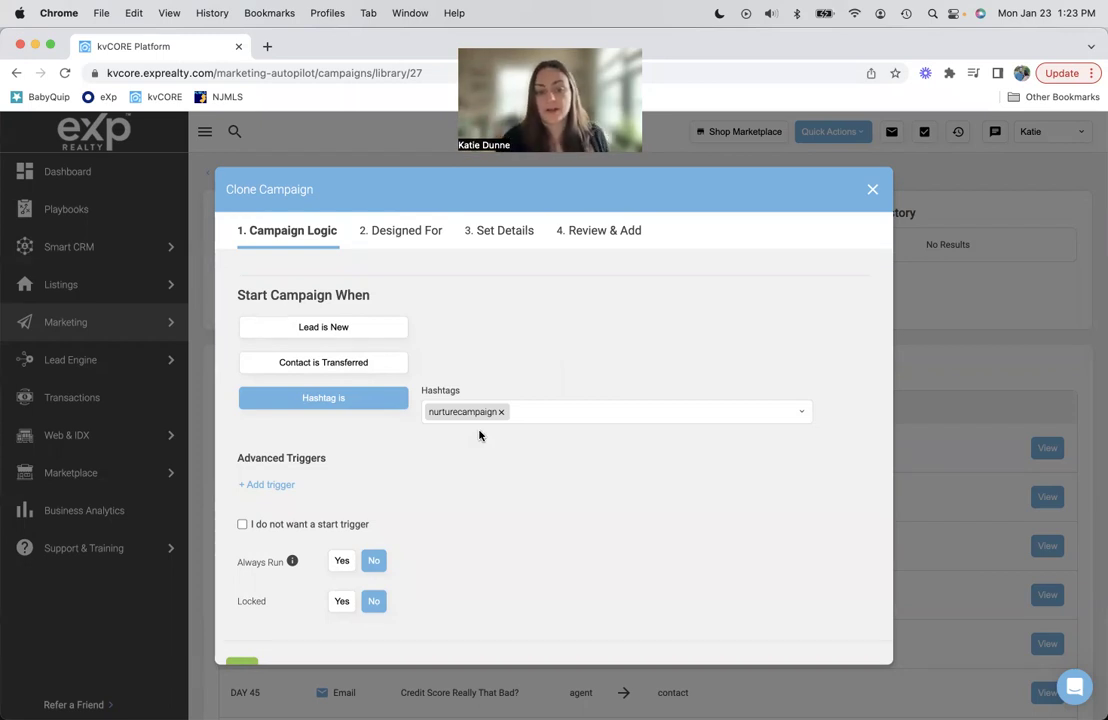
scroll(479, 435, down, 1)
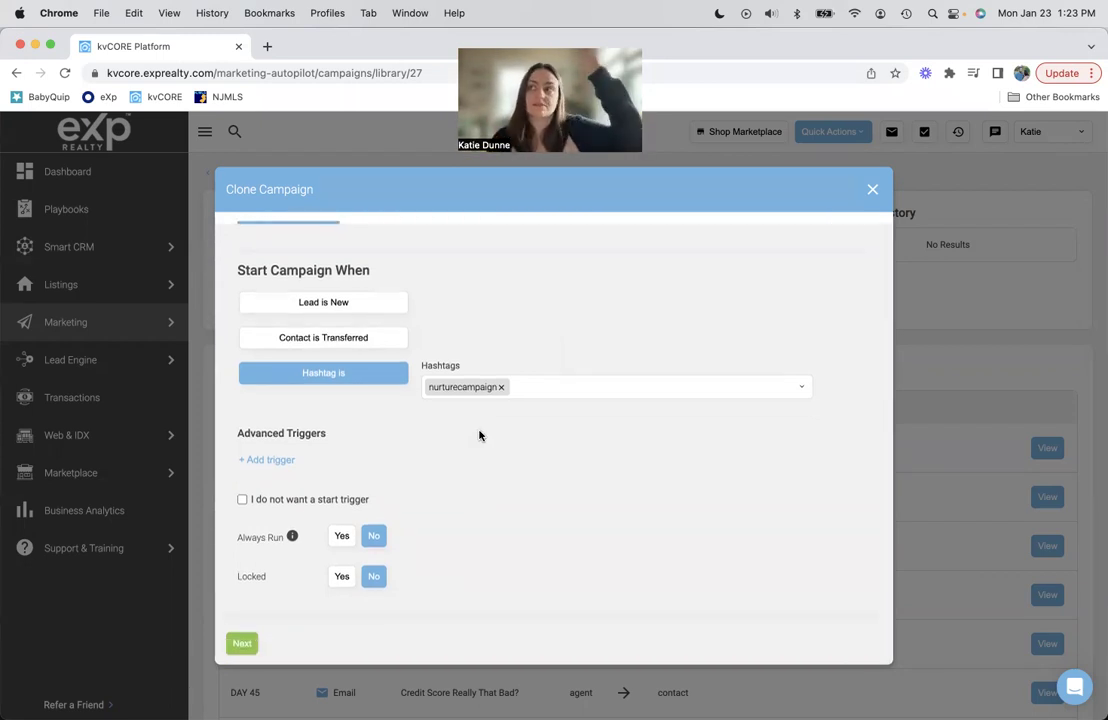
scroll(479, 435, up, 1)
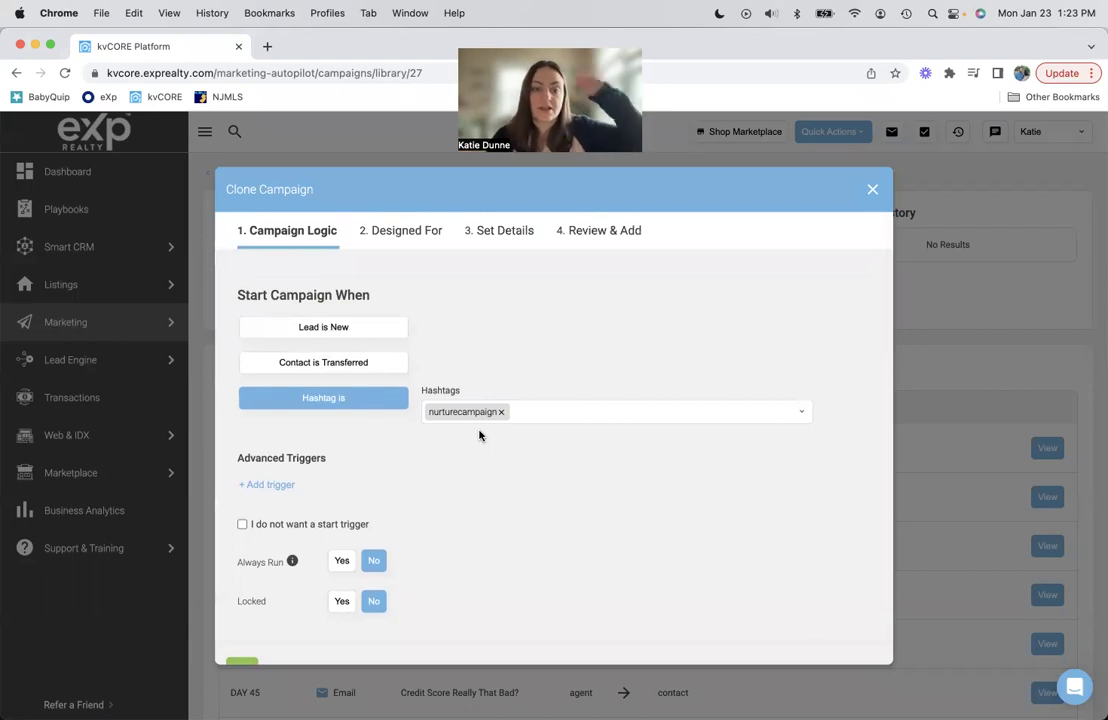
scroll(479, 435, down, 1)
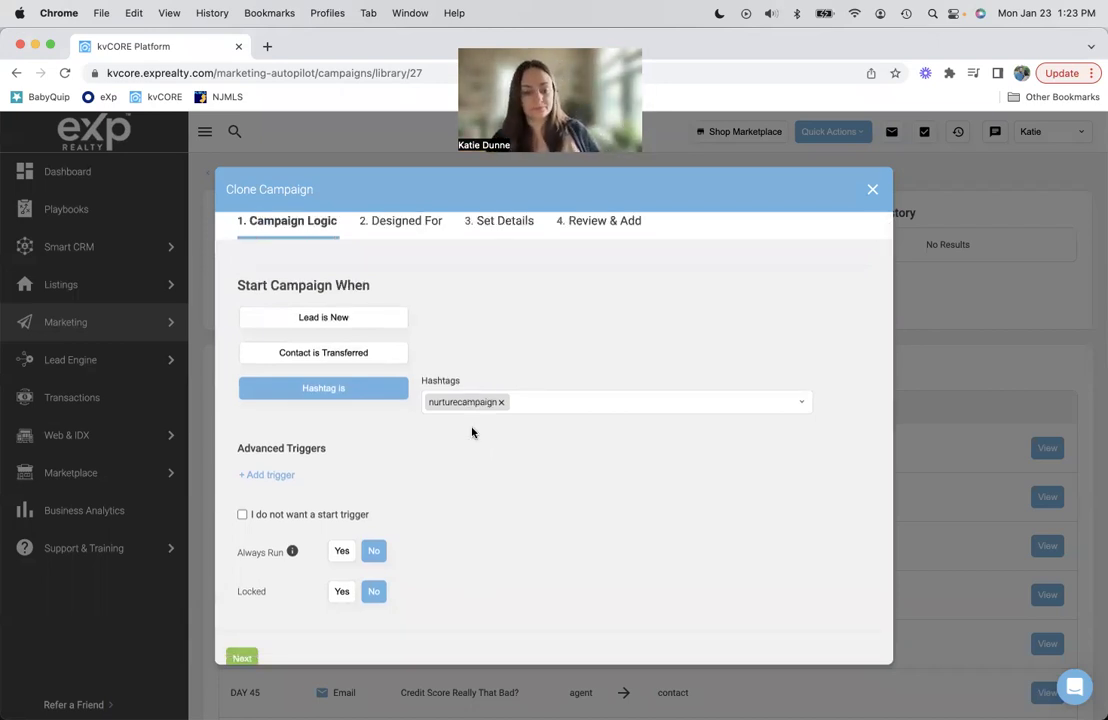
scroll(487, 503, up, 1)
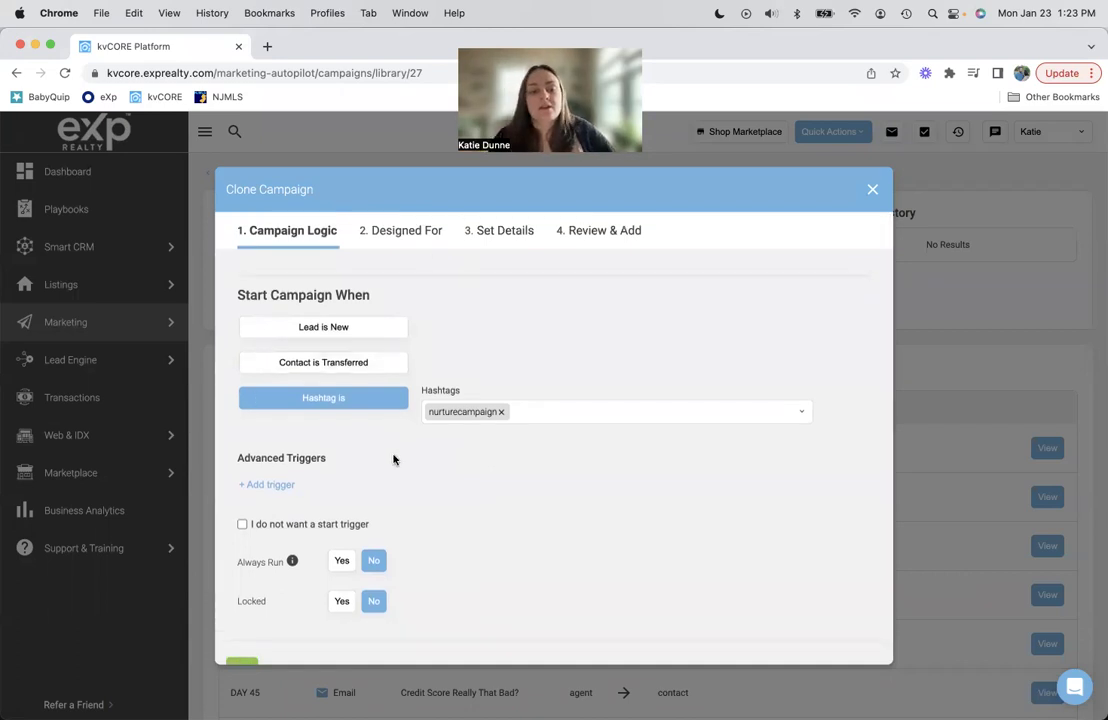
scroll(519, 495, down, 2)
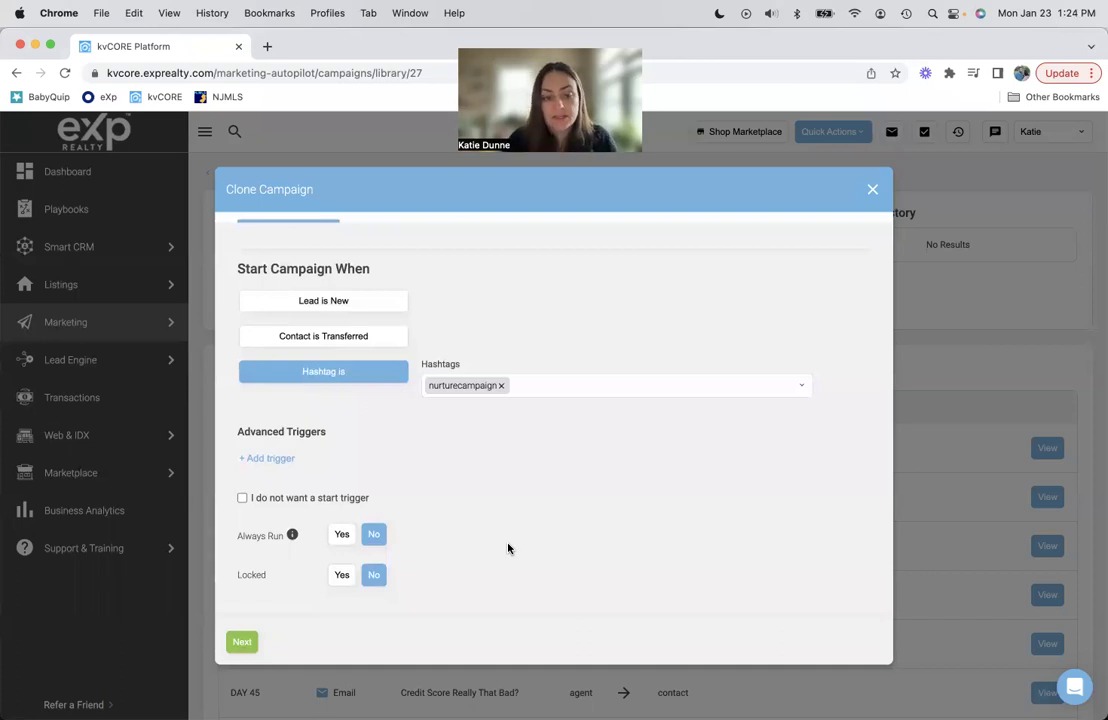
Step: Advance to Set Details, rename the clone 'Nurture - 1 Year Campaign', and proceed to Review & Add
click(242, 641)
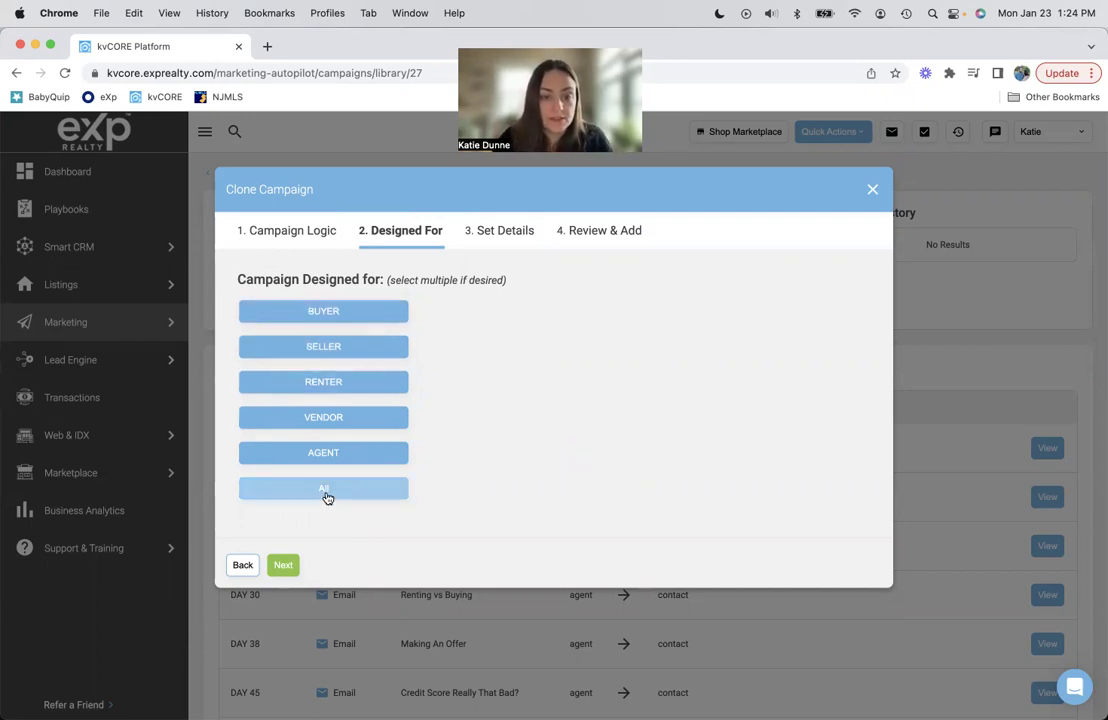
click(285, 568)
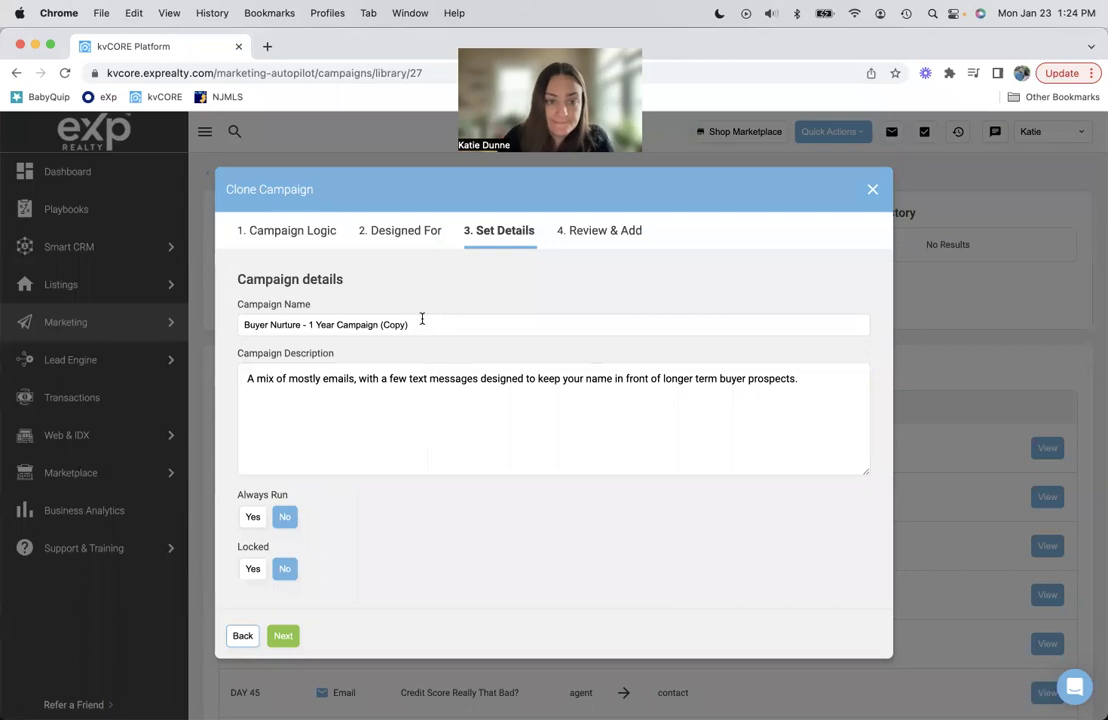
drag(412, 324, 380, 324)
key(BackSpace)
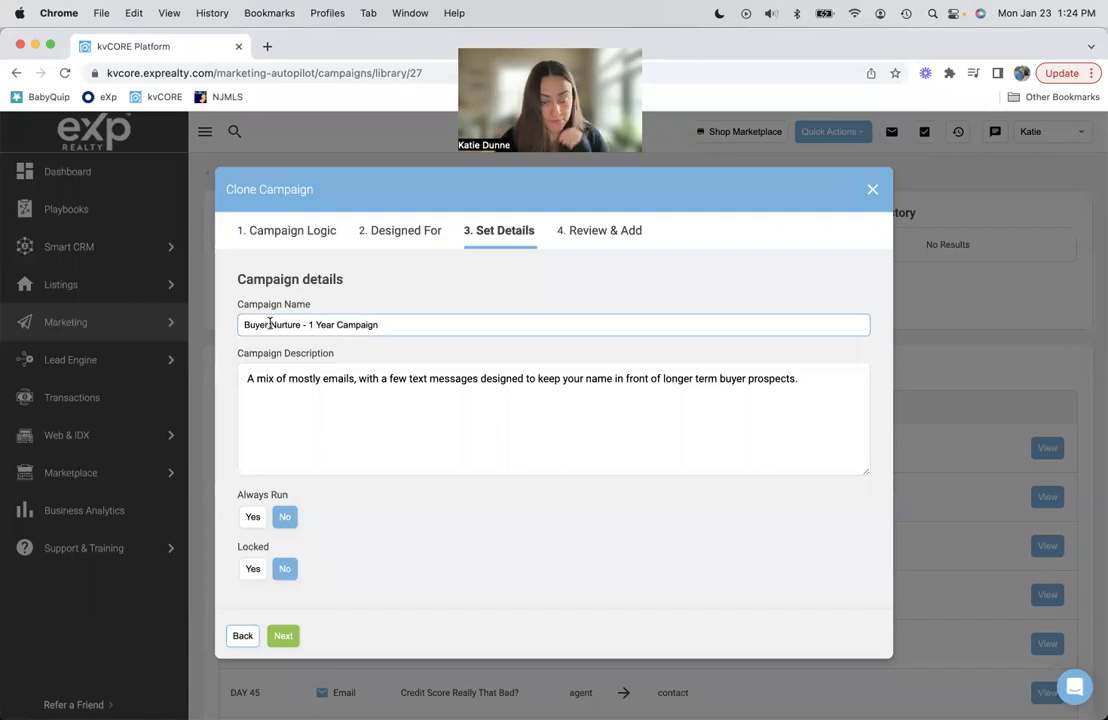
drag(270, 324, 244, 324)
key(BackSpace)
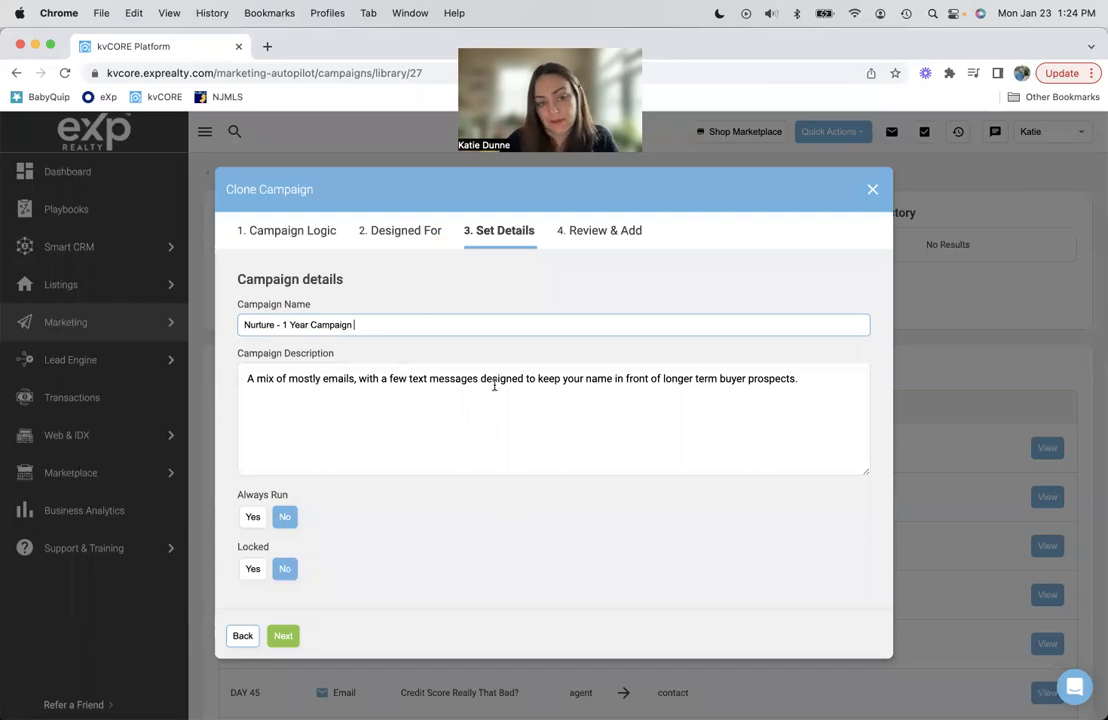
click(285, 636)
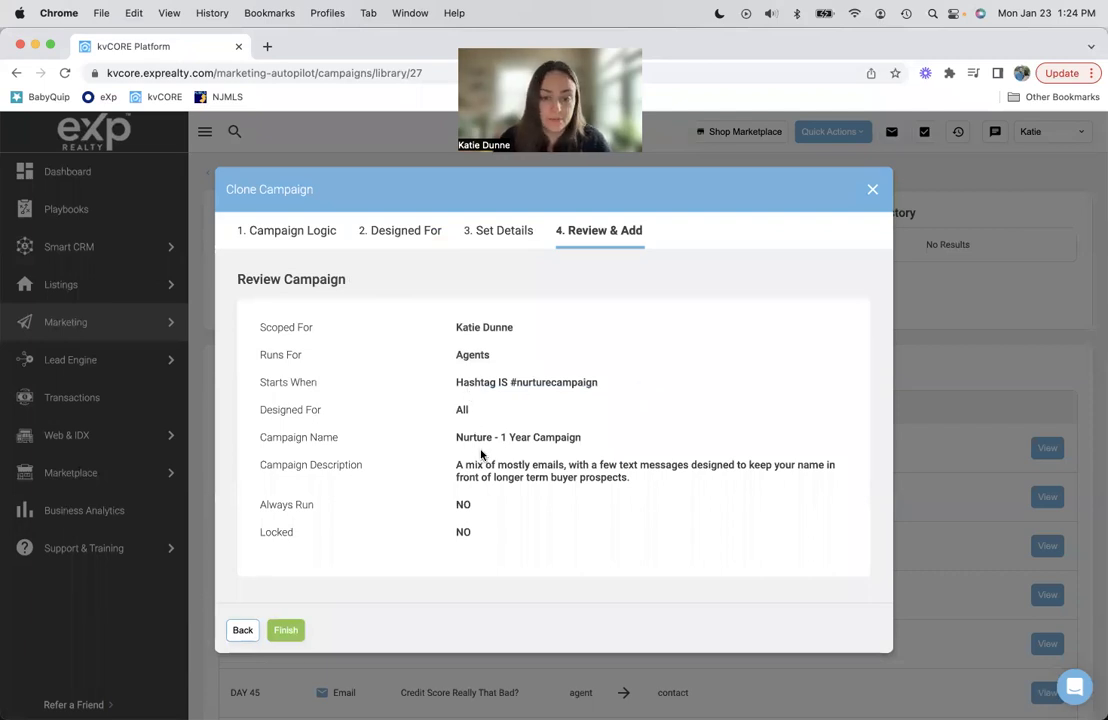
Step: Finish the clone, return to All My Campaigns, and highlight its #nurturecampaign trigger
click(287, 631)
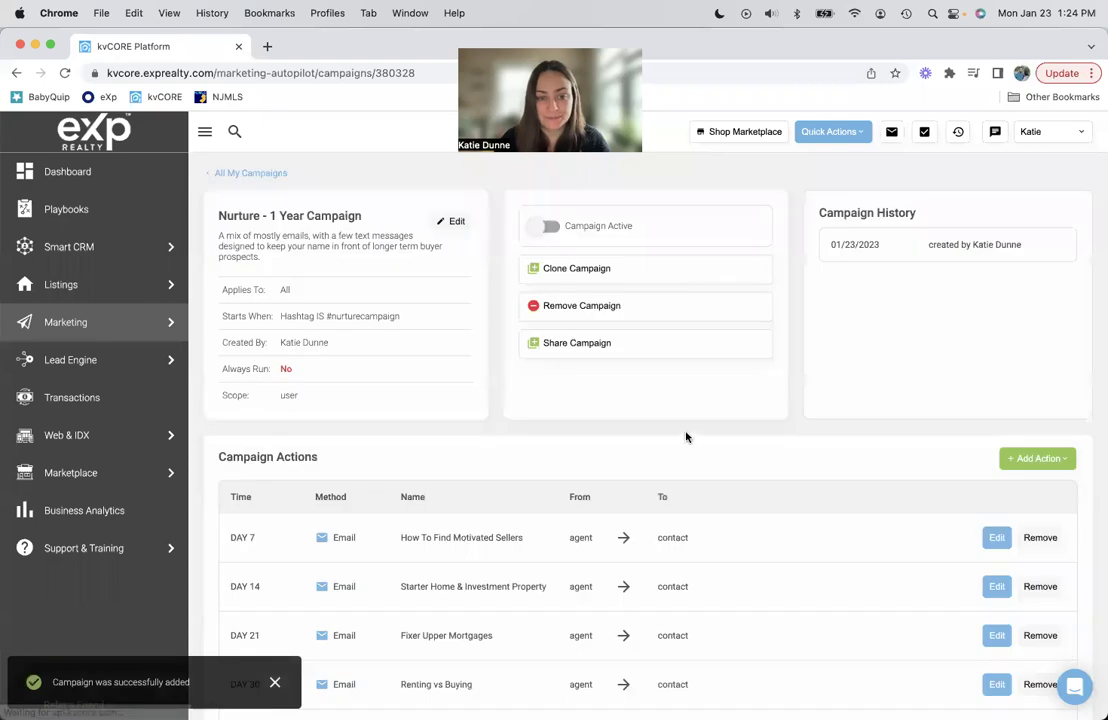
click(252, 174)
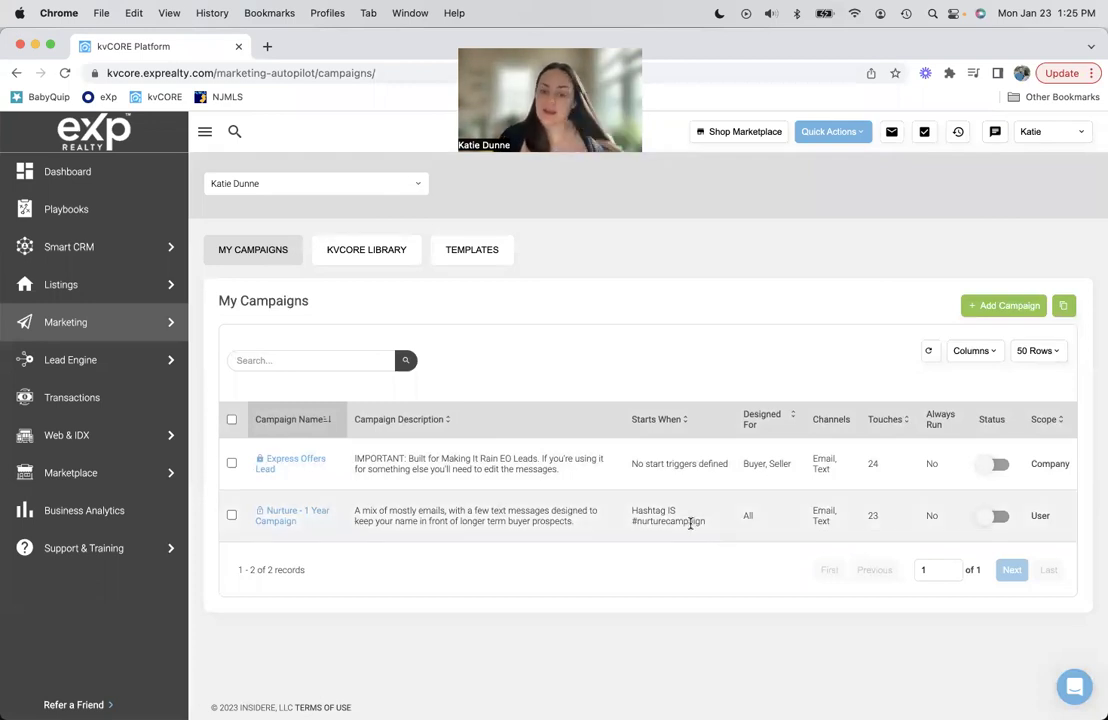
drag(714, 524, 630, 527)
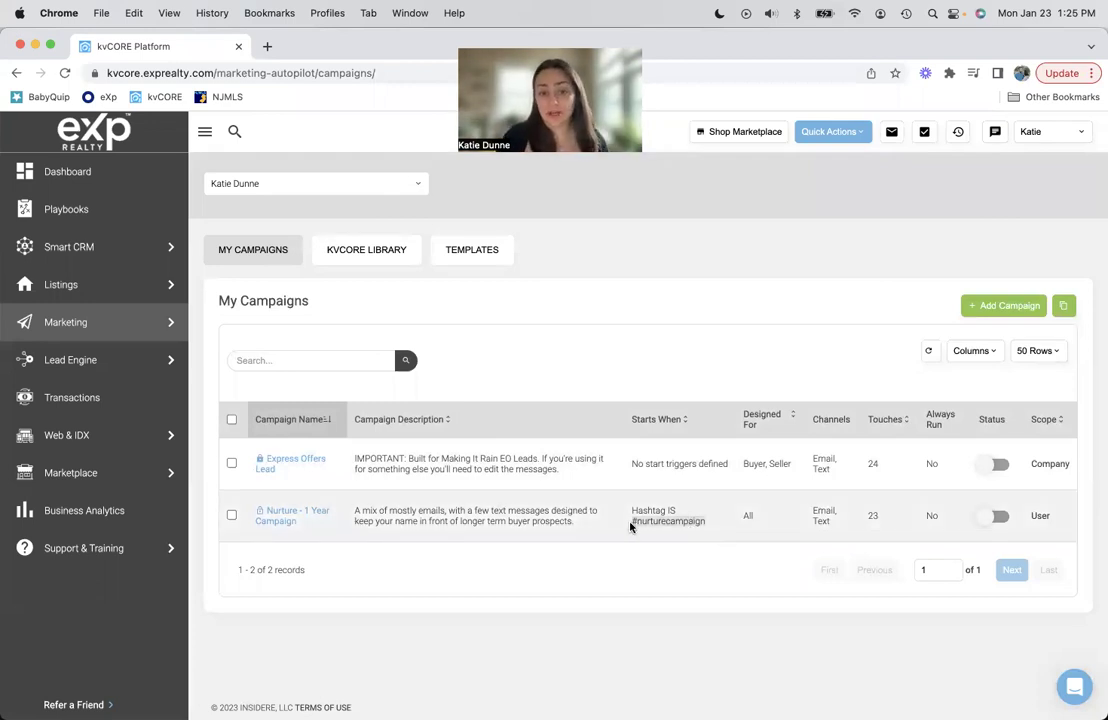
Step: Turn on and confirm the Nurture - 1 Year Campaign status, then briefly view its details
click(993, 516)
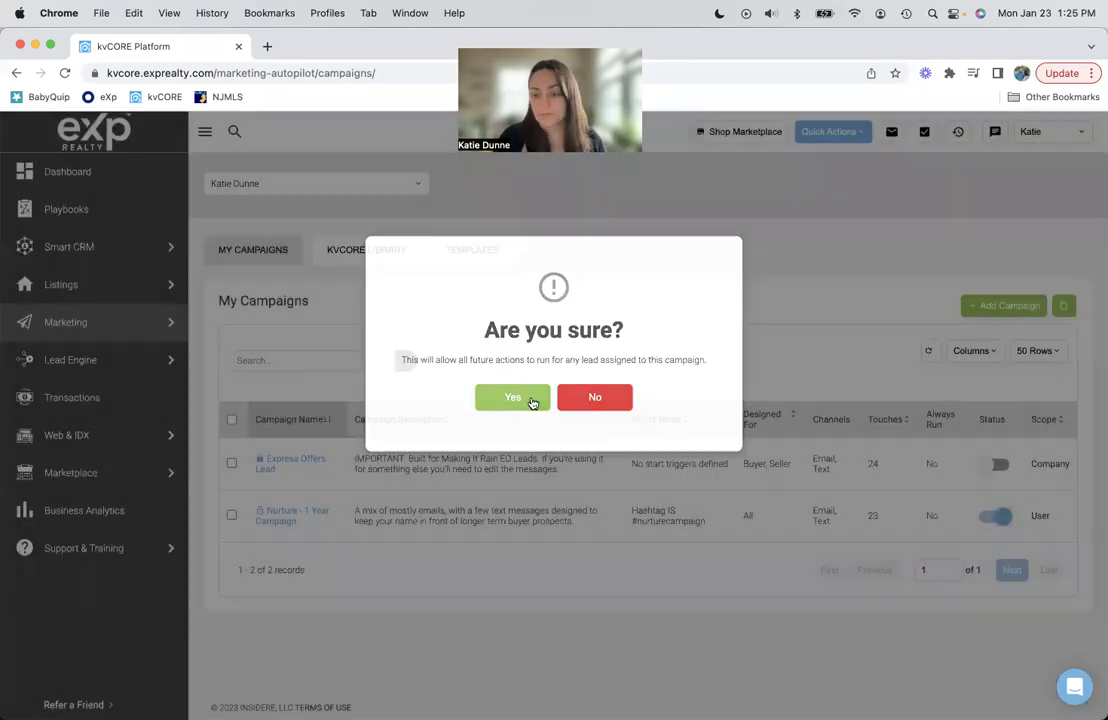
click(512, 398)
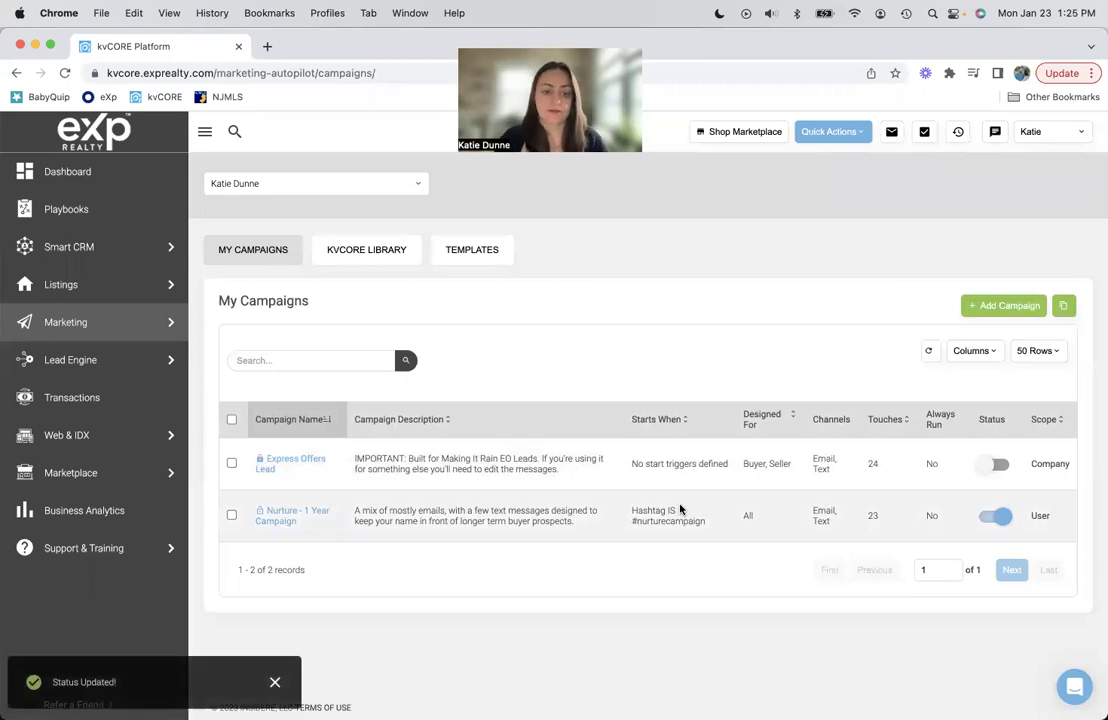
click(275, 515)
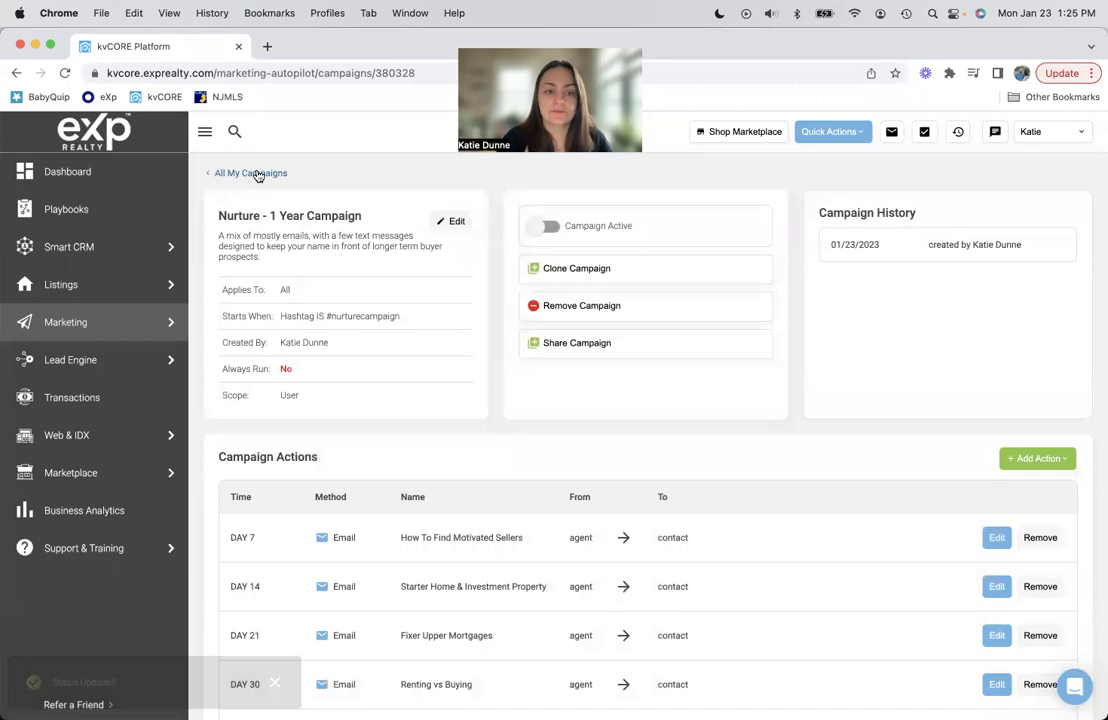
click(252, 173)
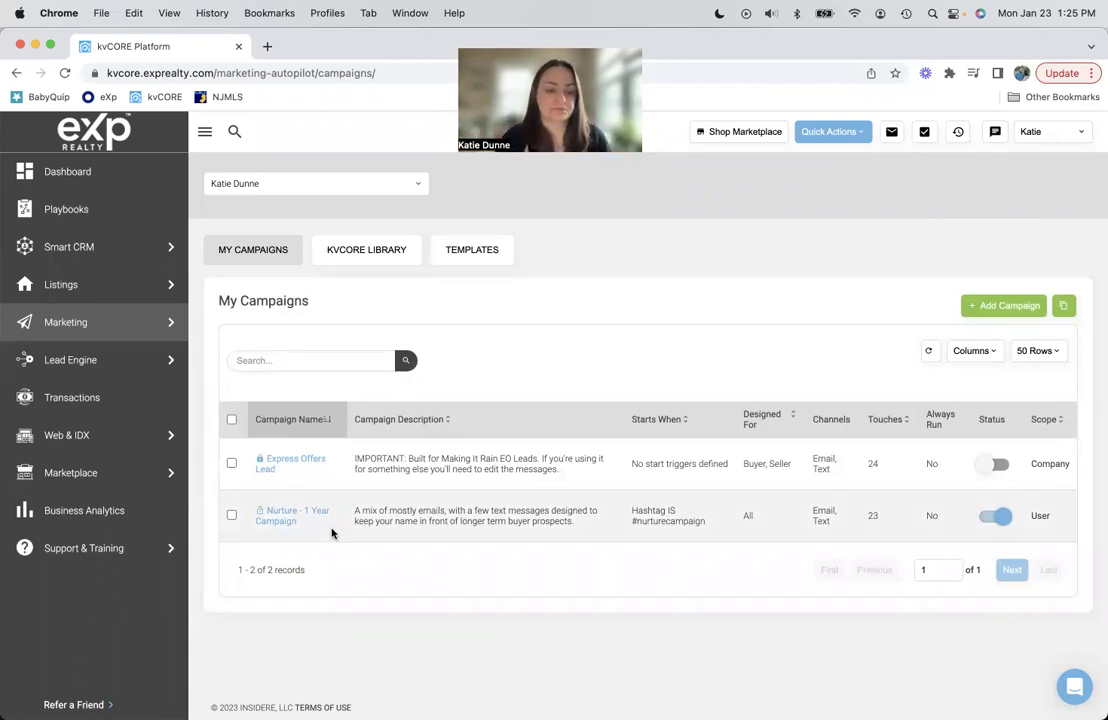
Step: Open the Nurture - 1 Year Campaign and view its Campaign Actions, DAY 7 through DAY 142
click(295, 515)
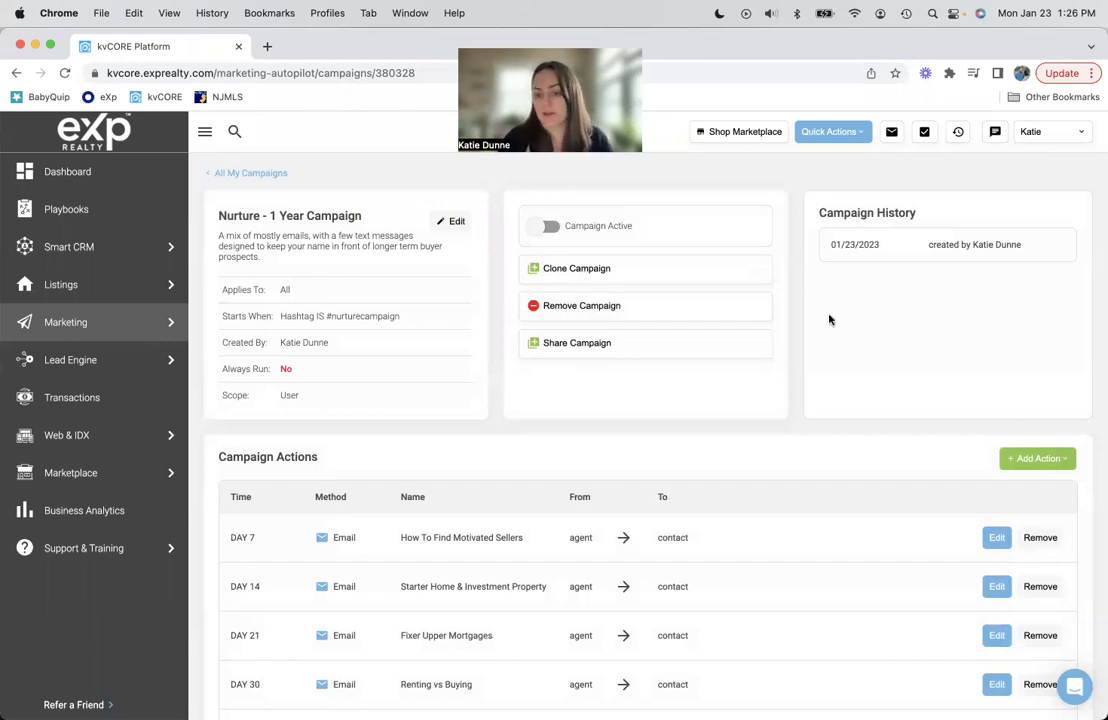
scroll(829, 320, down, 5)
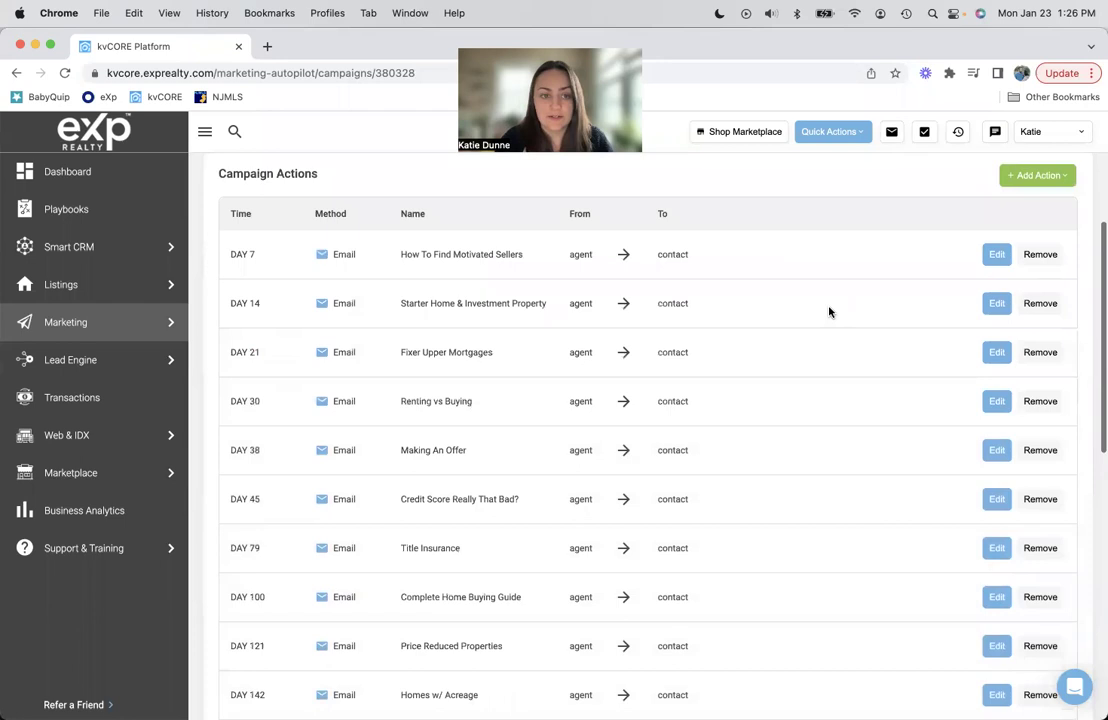
Step: Open the DAY 7 'How To Find Motivated Sellers' email in the editor and read its body
click(996, 256)
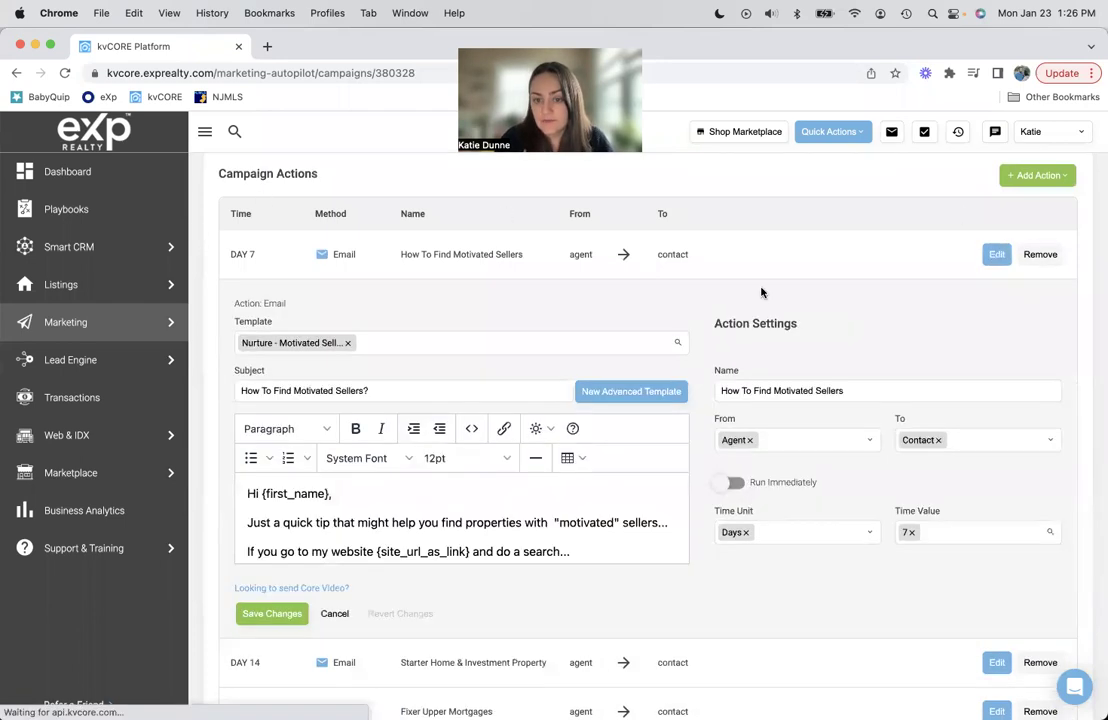
scroll(556, 514, down, 10)
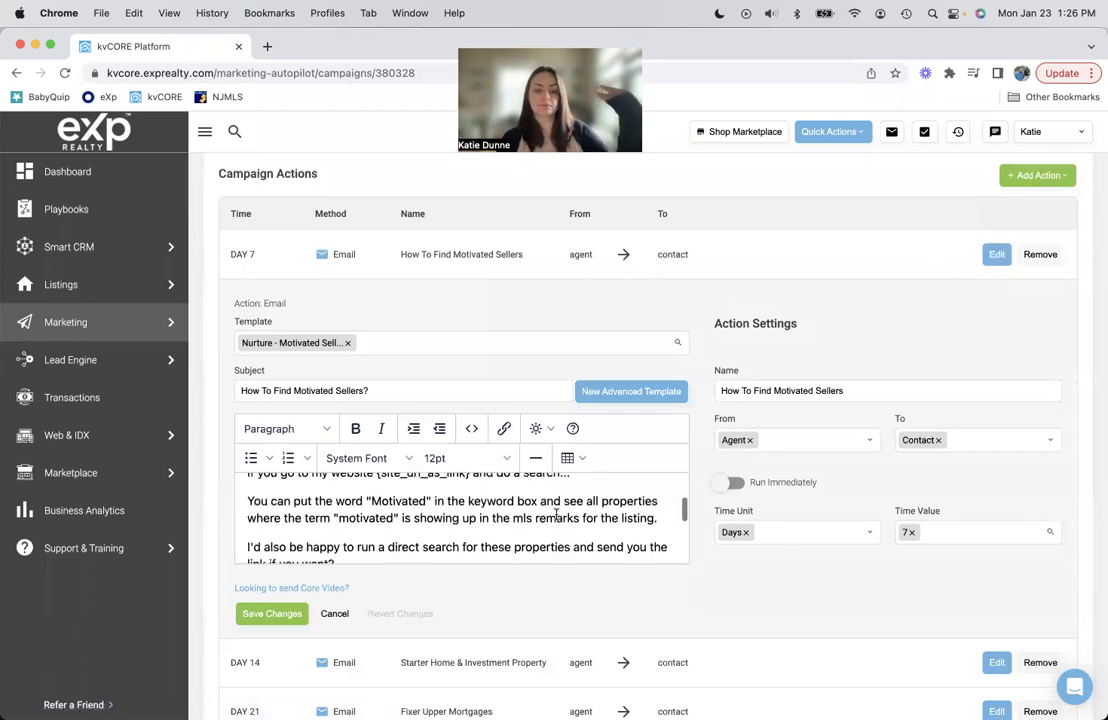
scroll(556, 514, up, 10)
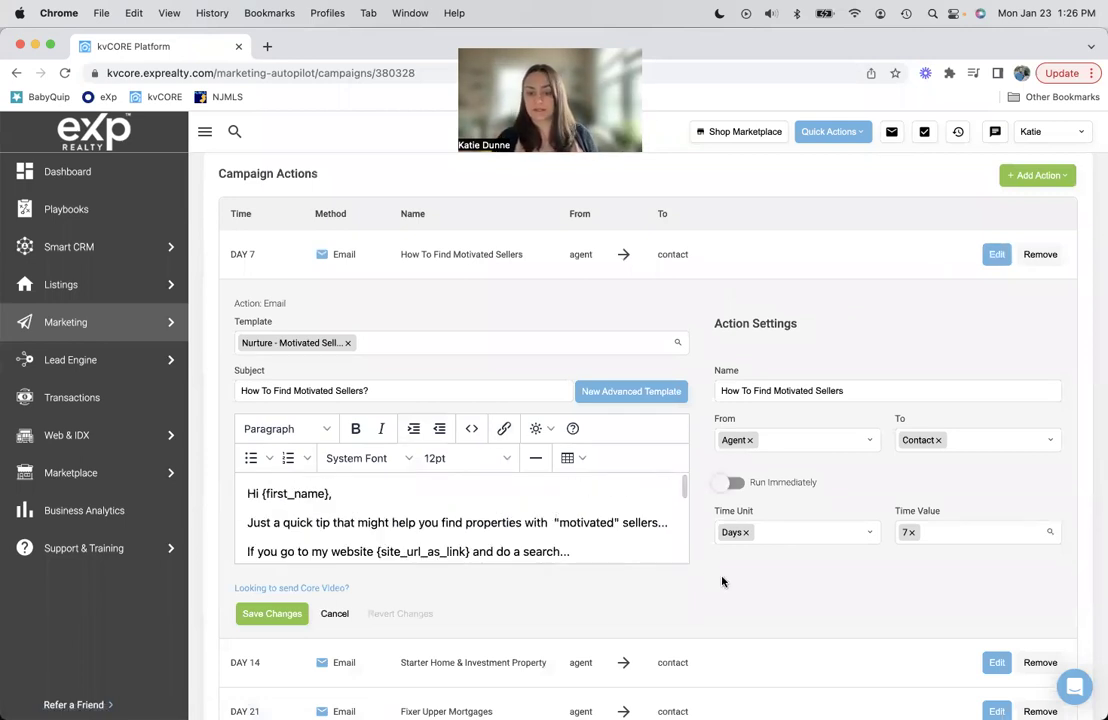
scroll(722, 581, down, 2)
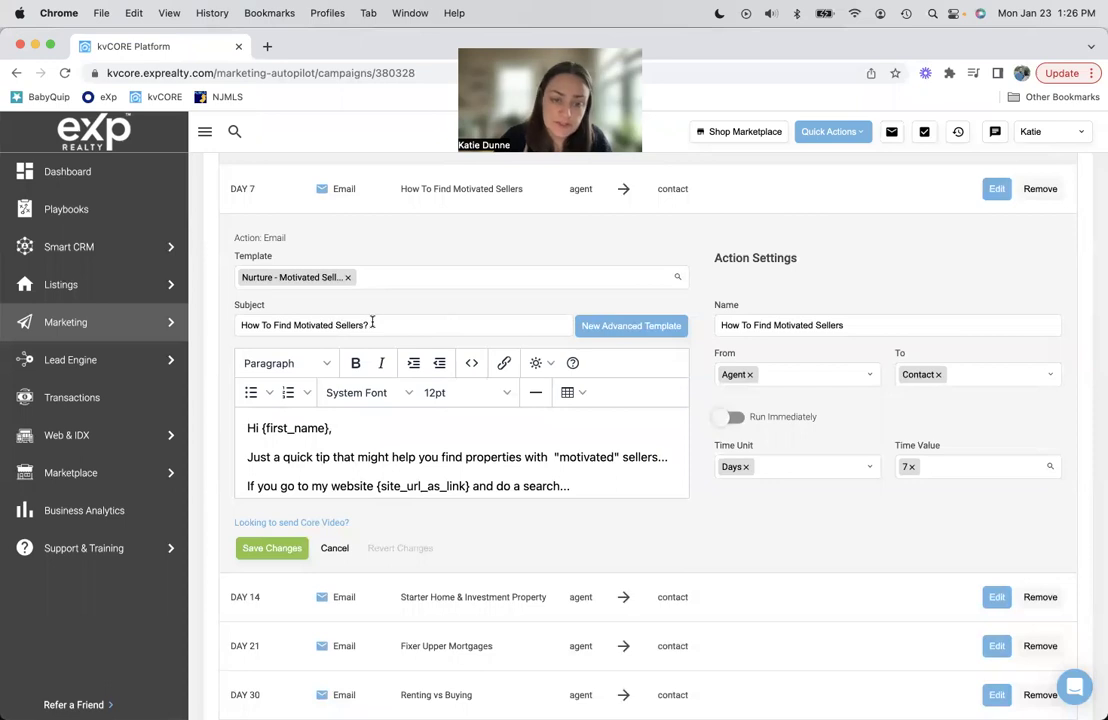
scroll(500, 477, down, 2)
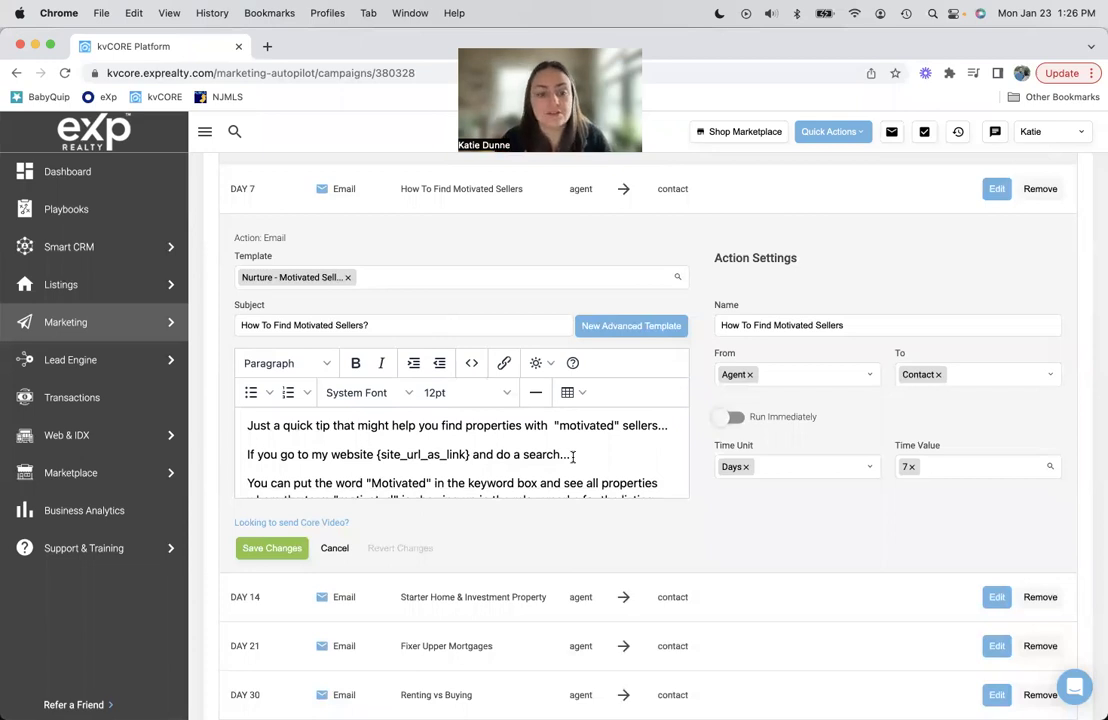
scroll(600, 445, down, 1)
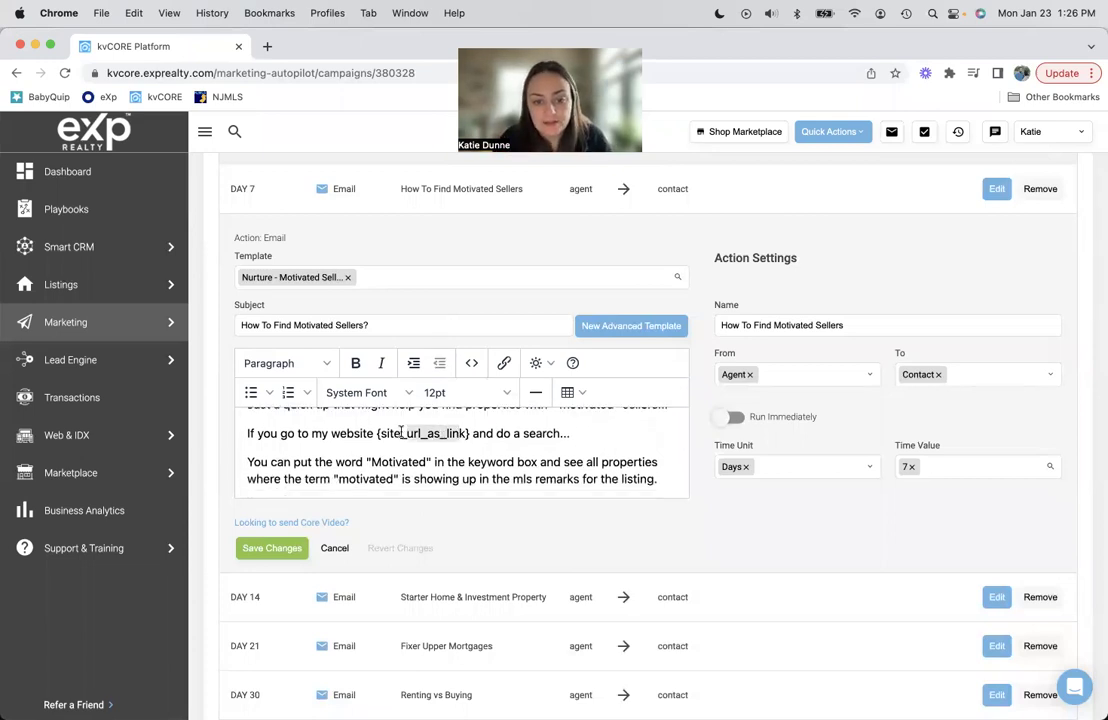
scroll(595, 436, down, 1)
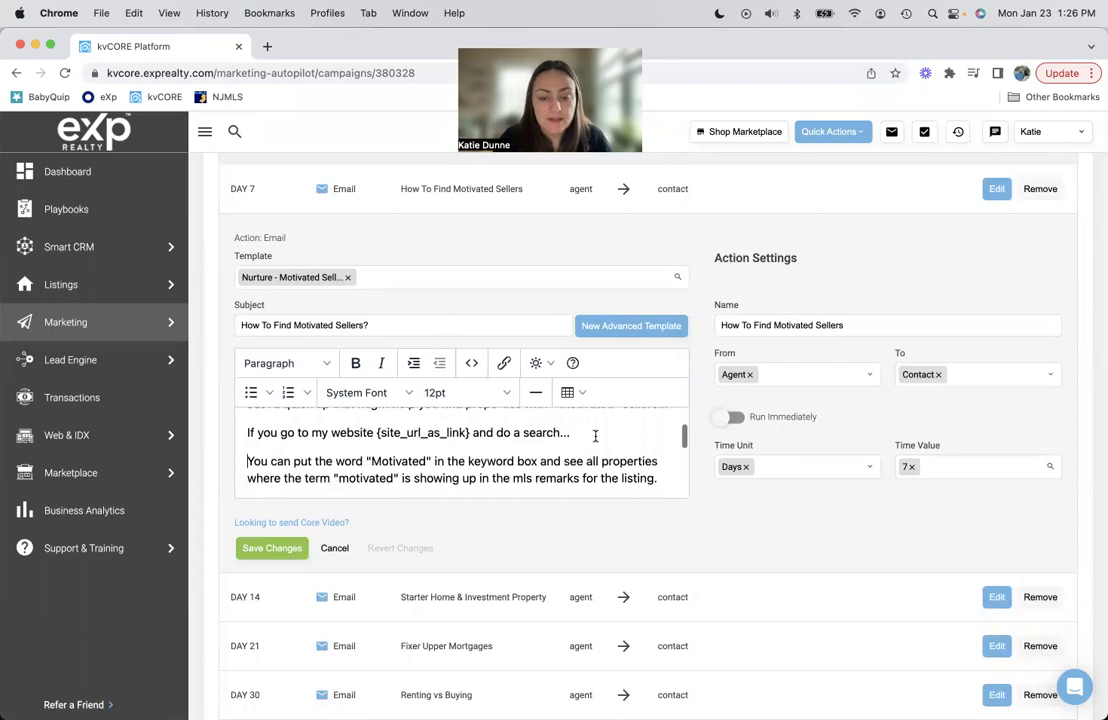
scroll(595, 436, down, 1)
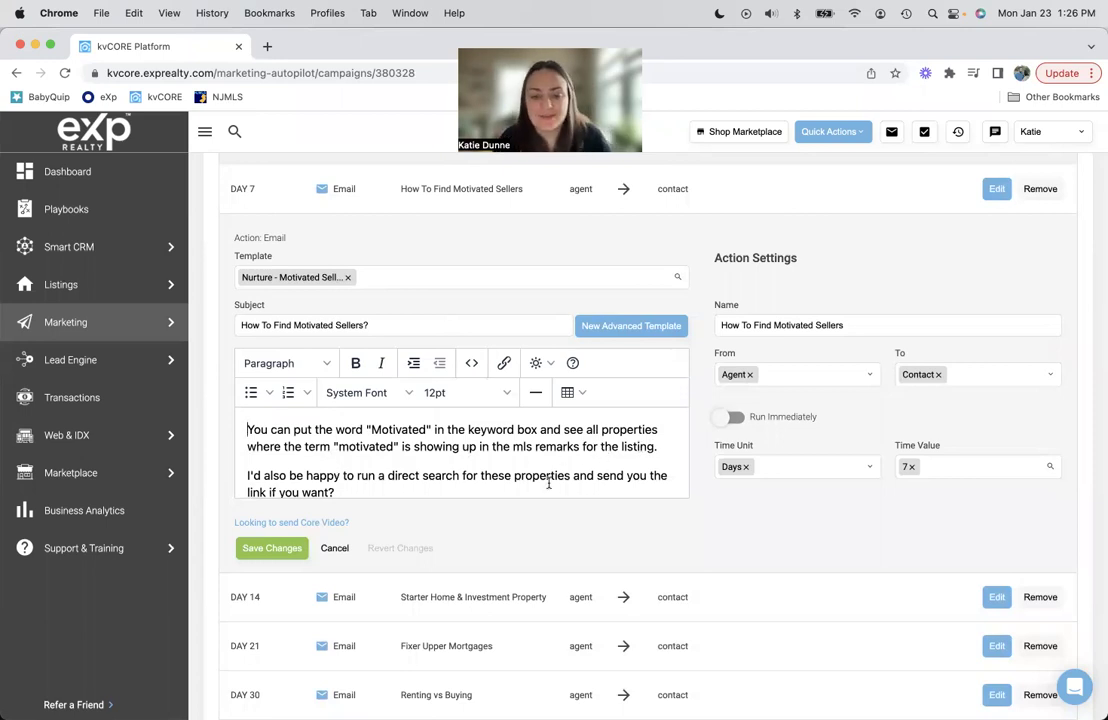
scroll(547, 465, down, 2)
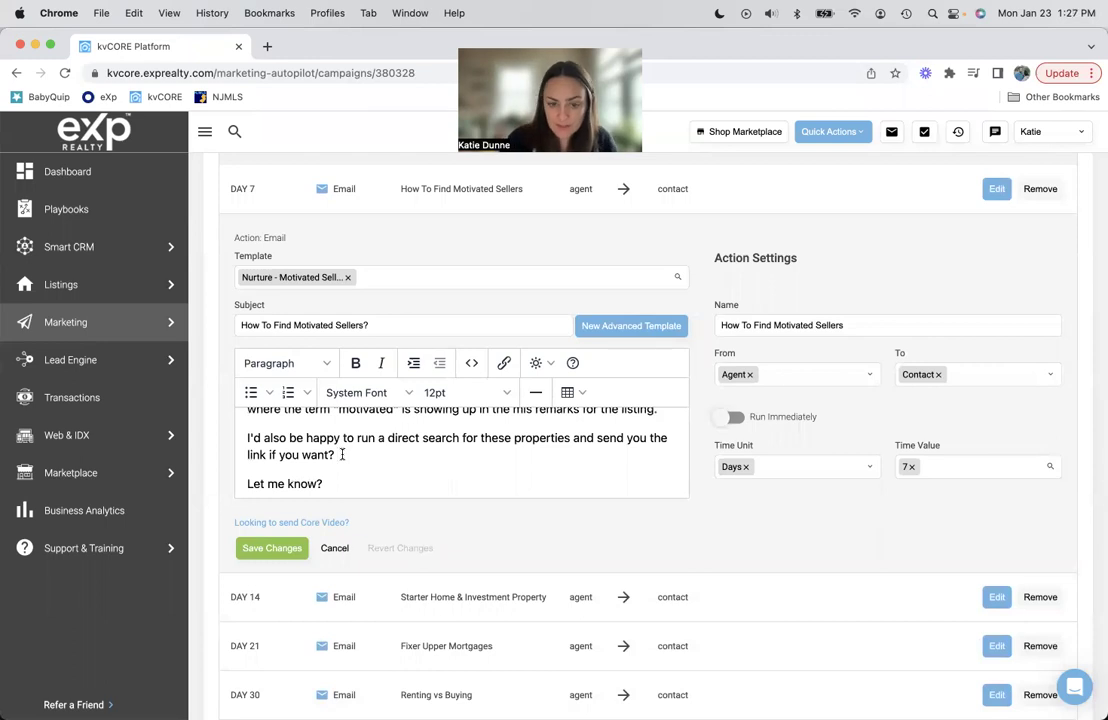
Step: Adjust the email body's line breaks around the {agent_first_name} signature and review the template notice
click(342, 454)
scroll(460, 480, down, 1)
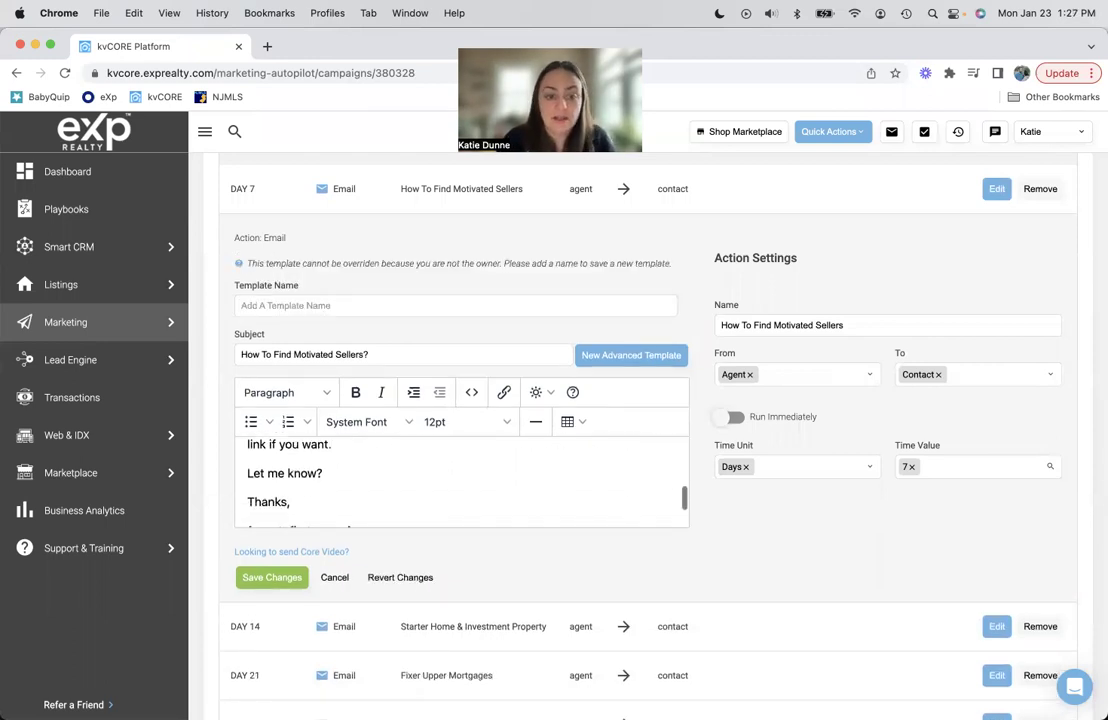
click(336, 473)
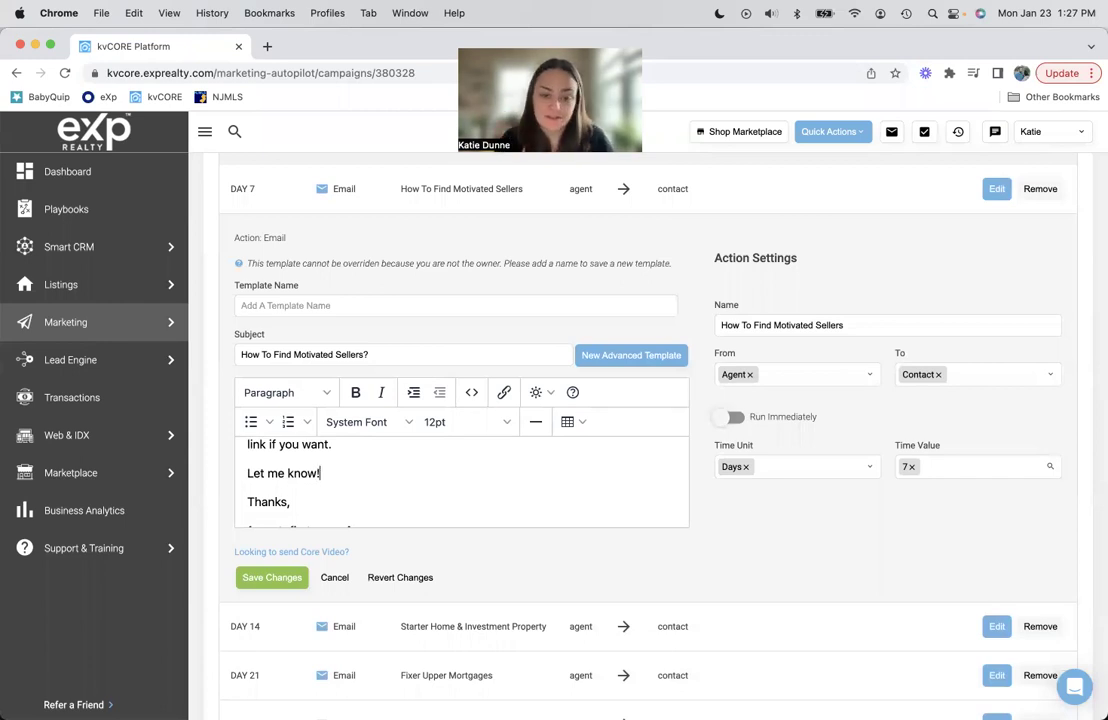
scroll(300, 490, down, 2)
click(282, 455)
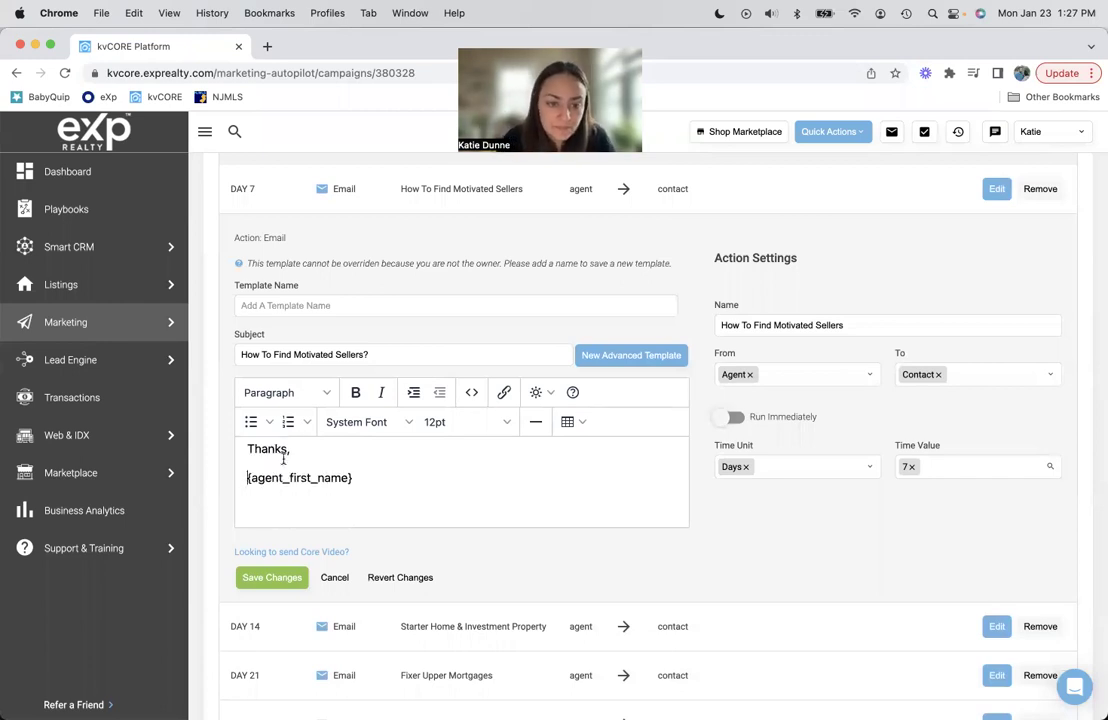
key(Delete)
key(Return)
scroll(481, 488, up, 3)
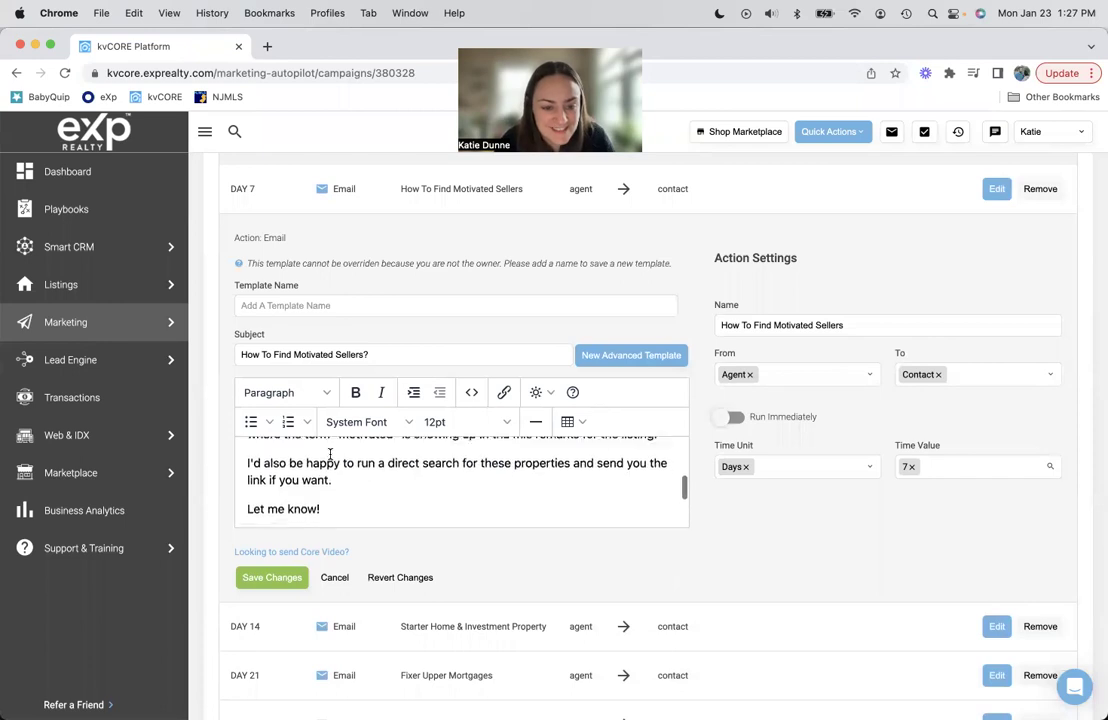
scroll(537, 482, up, 5)
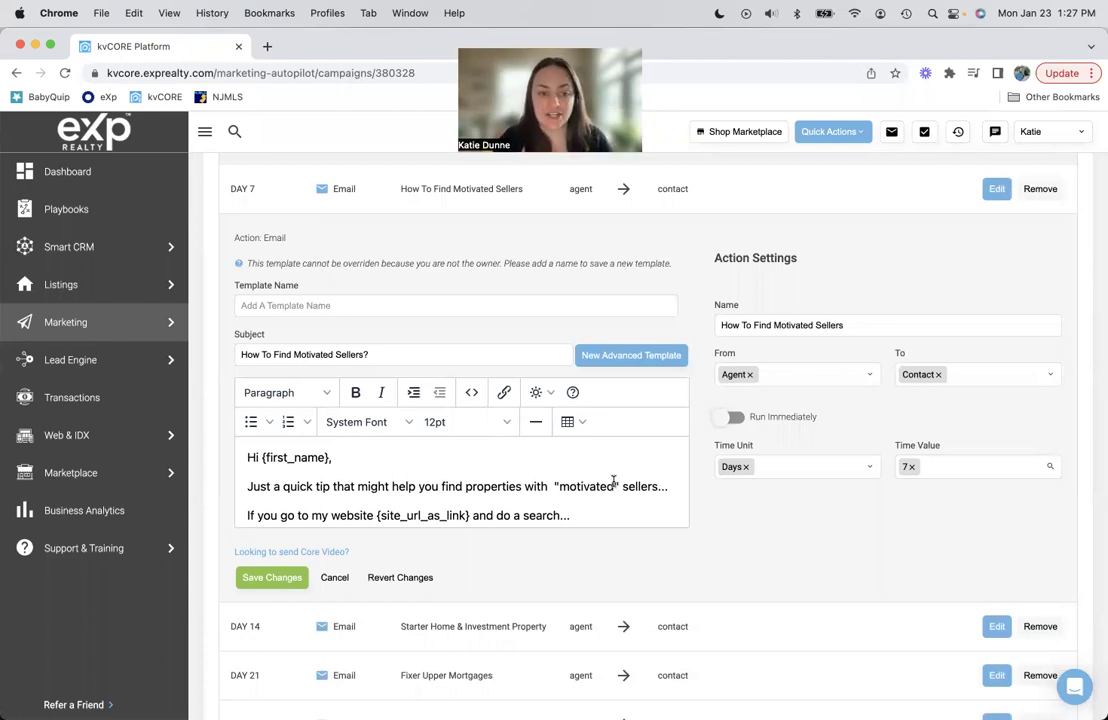
drag(250, 263, 686, 268)
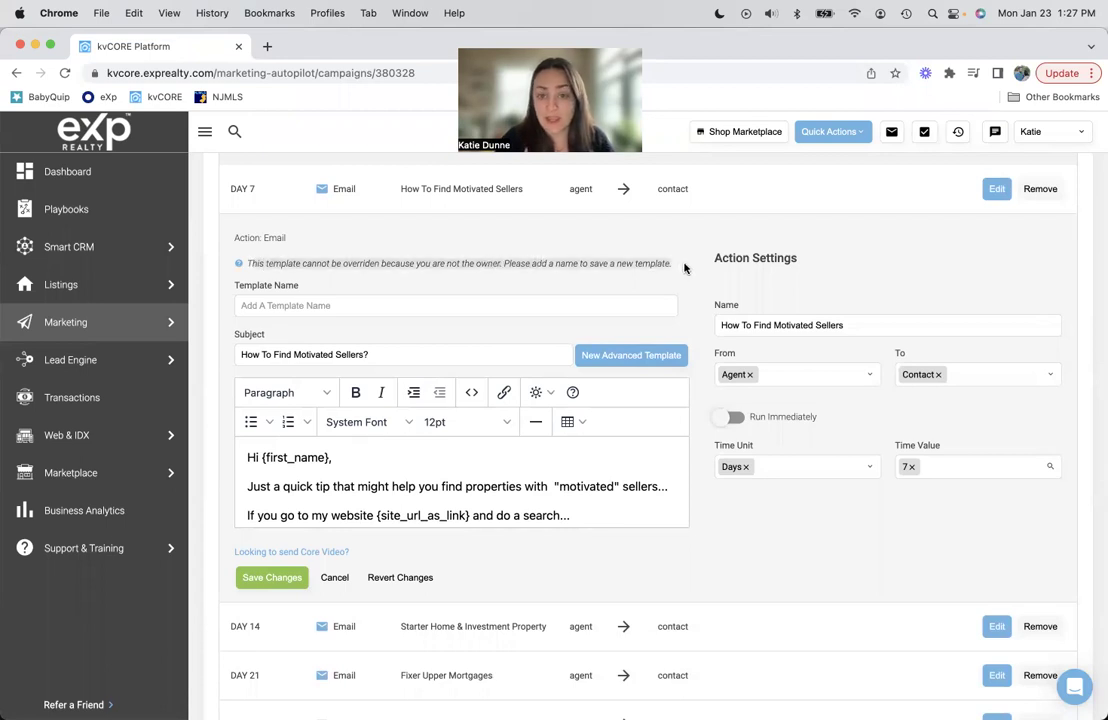
click(640, 262)
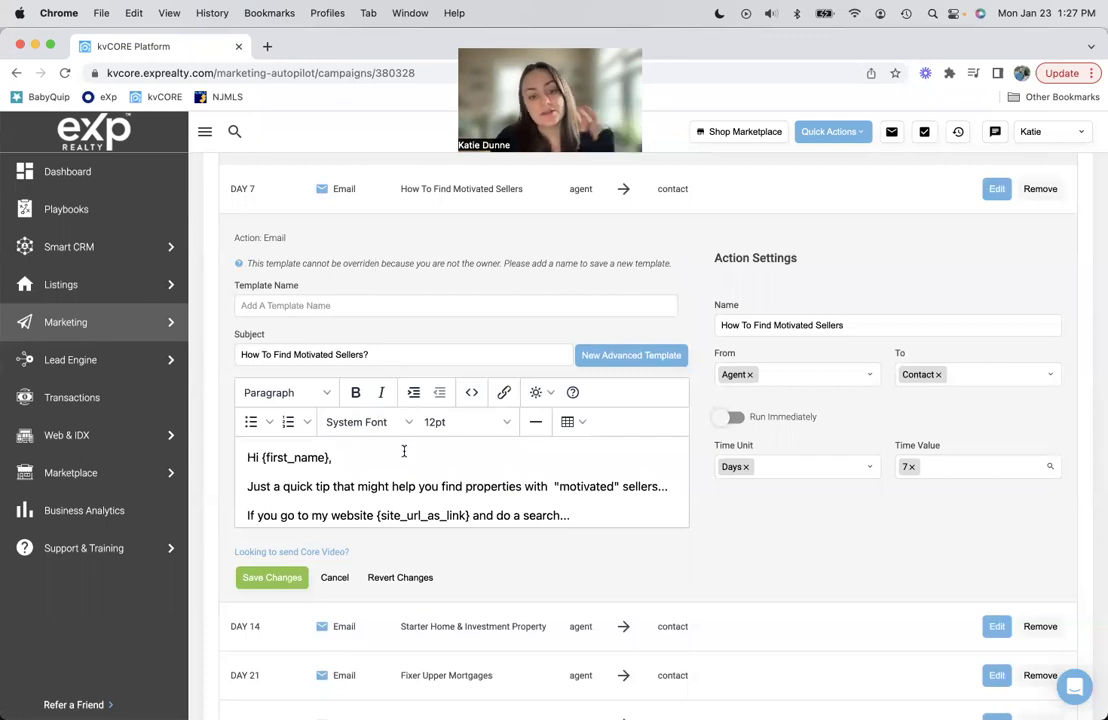
Step: Enter 'KD - Motivated Sellers' as the new template name
click(343, 305)
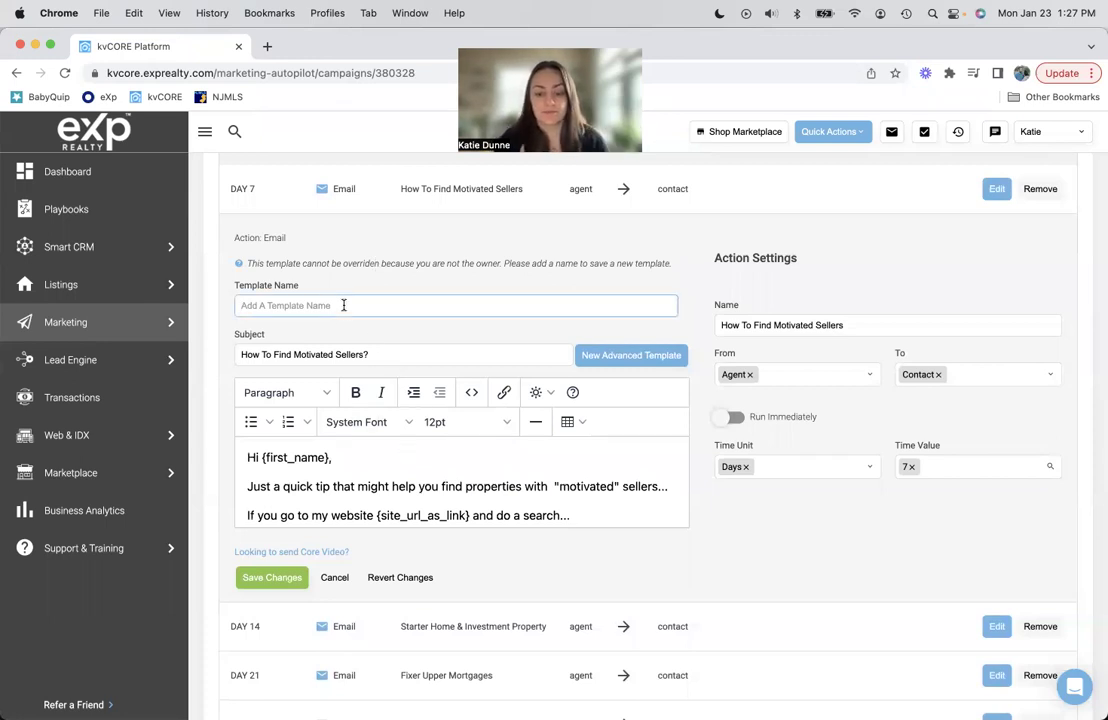
text(KD -)
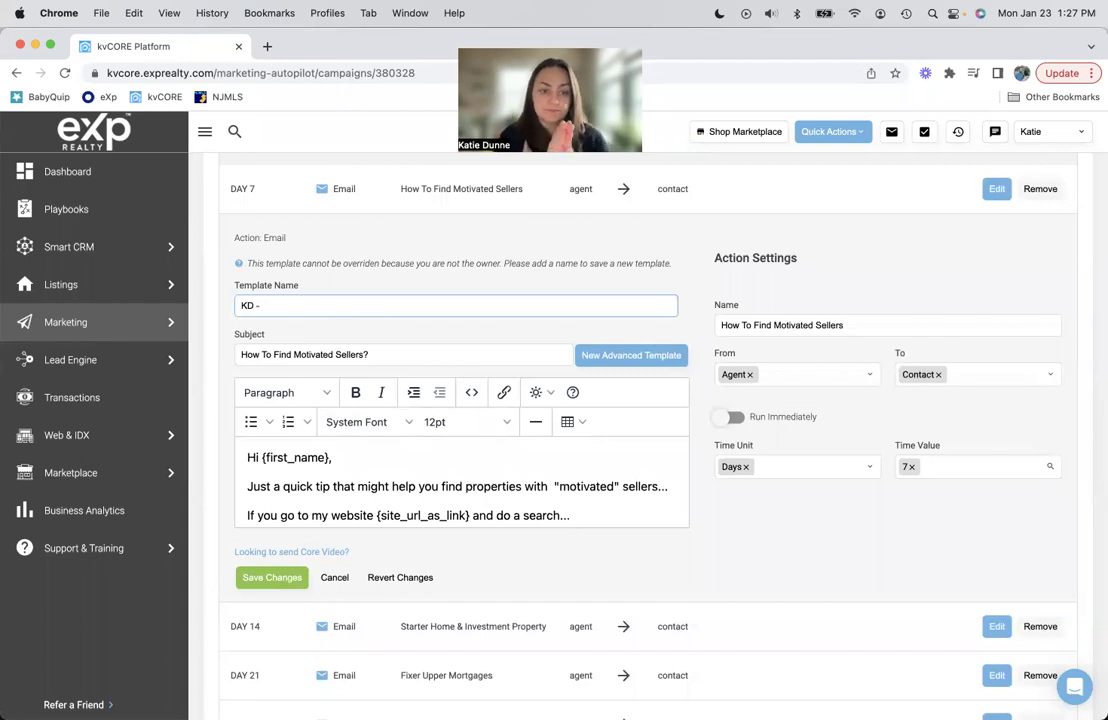
text(Mo)
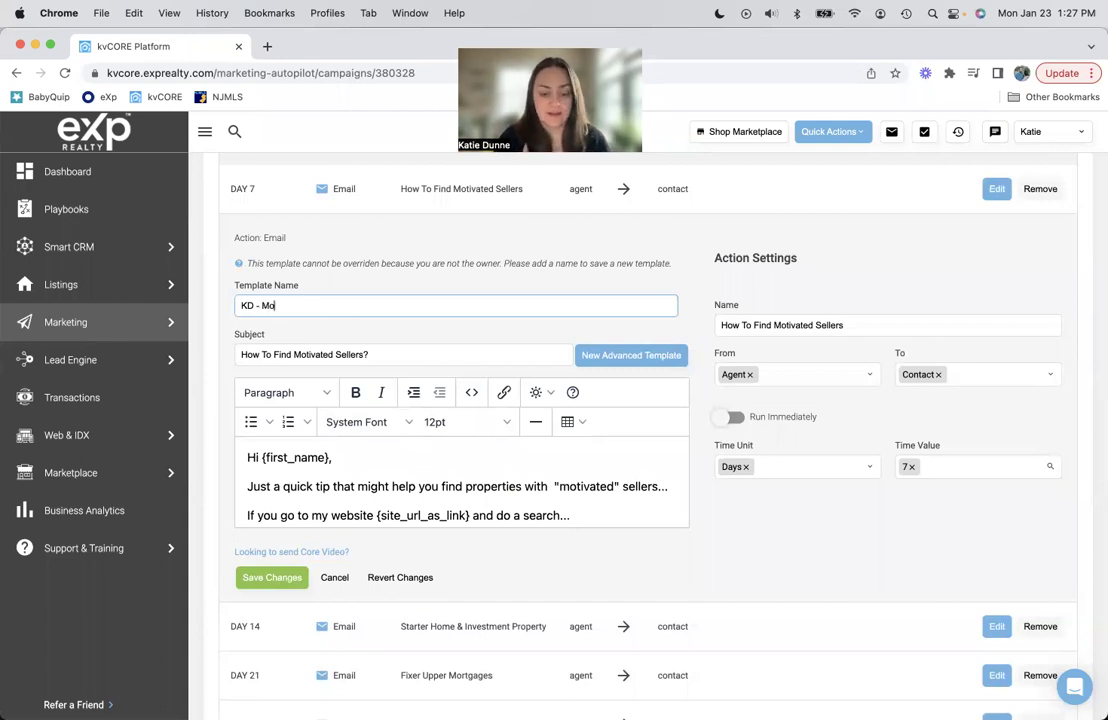
text(tivated Sellers)
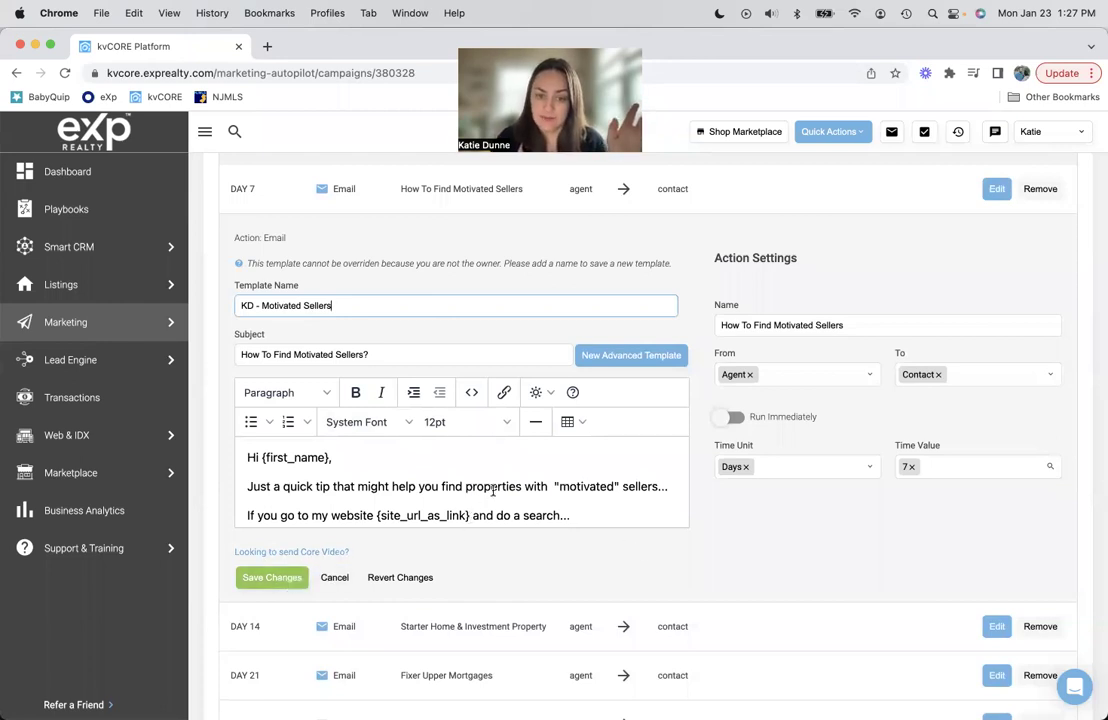
scroll(485, 470, down, 3)
scroll(490, 487, up, 2)
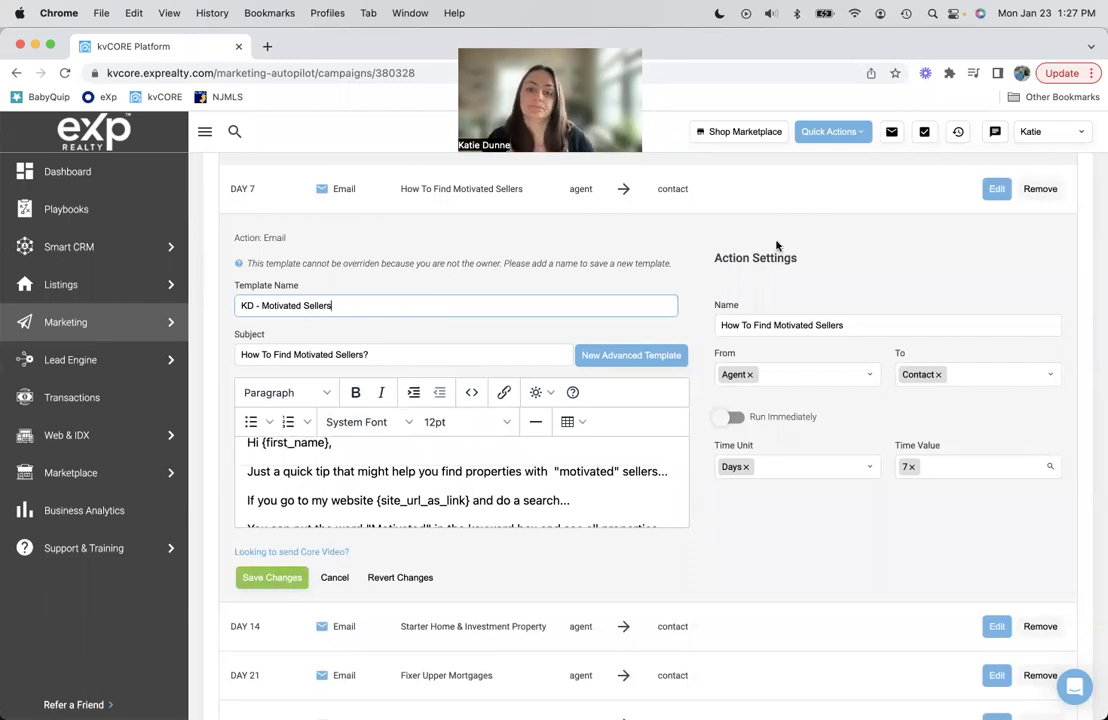
Step: Keep Agent as the sender and Contact as the recipient
click(868, 372)
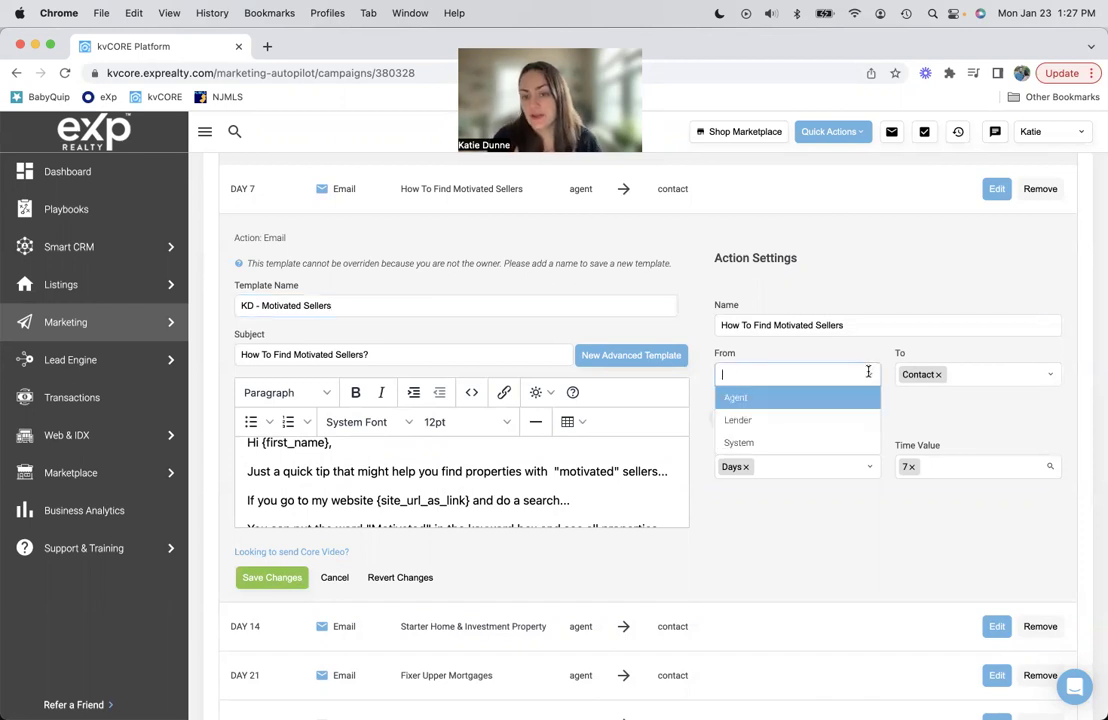
click(769, 397)
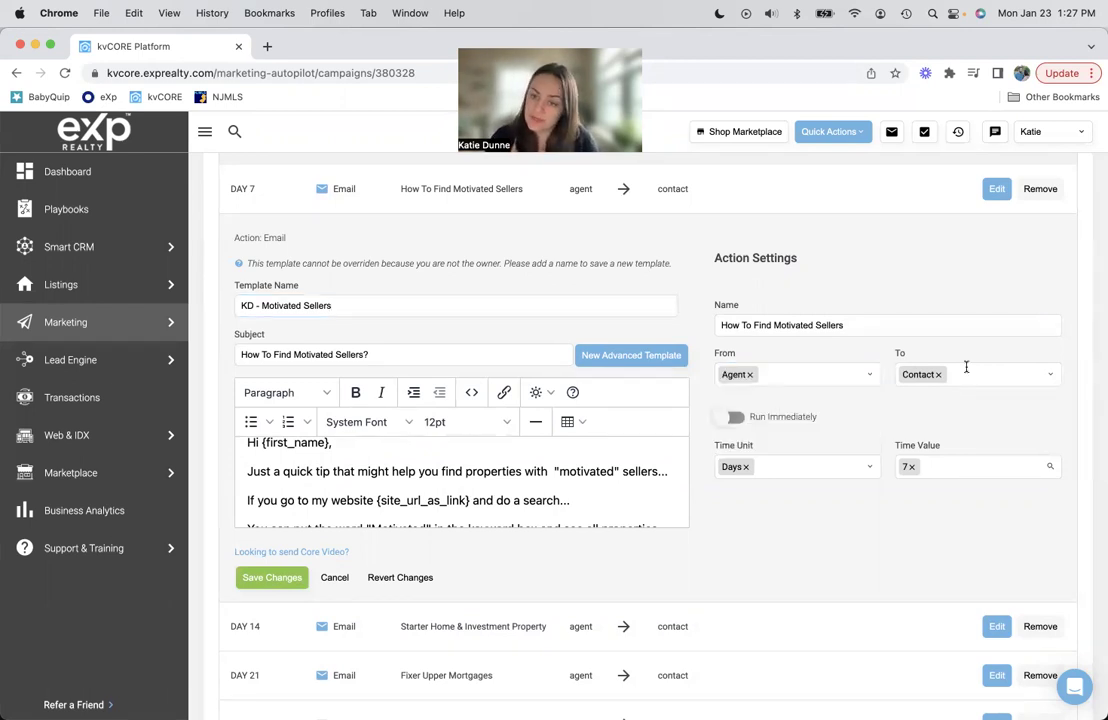
click(966, 370)
click(968, 402)
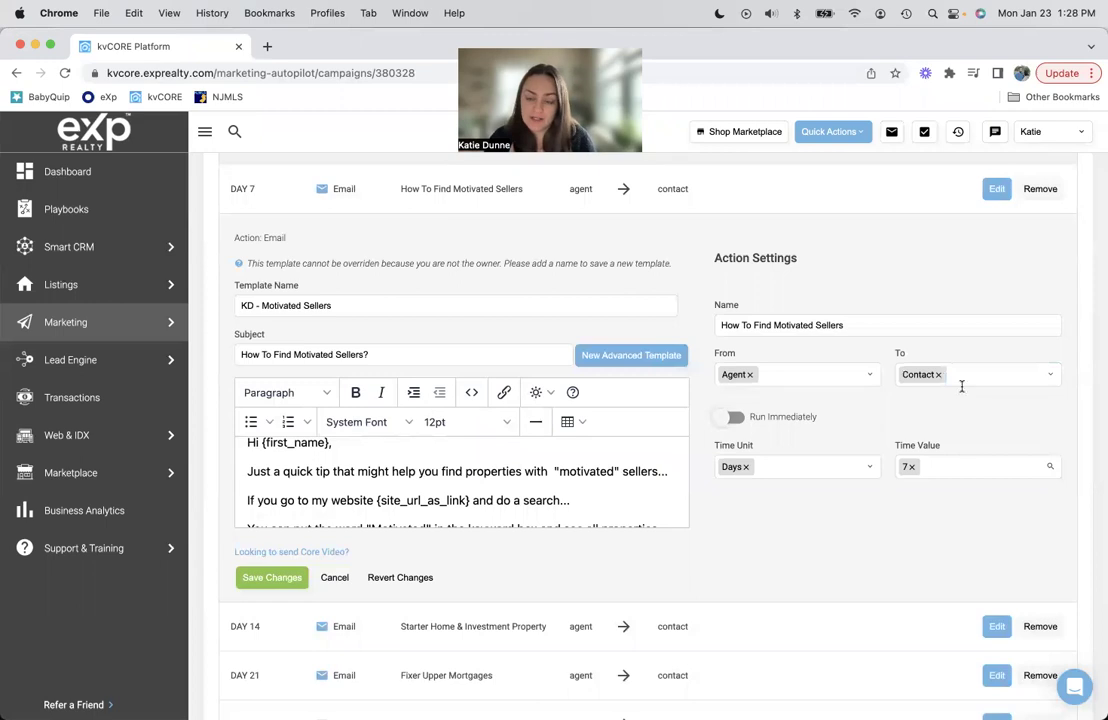
scroll(810, 428, up, 3)
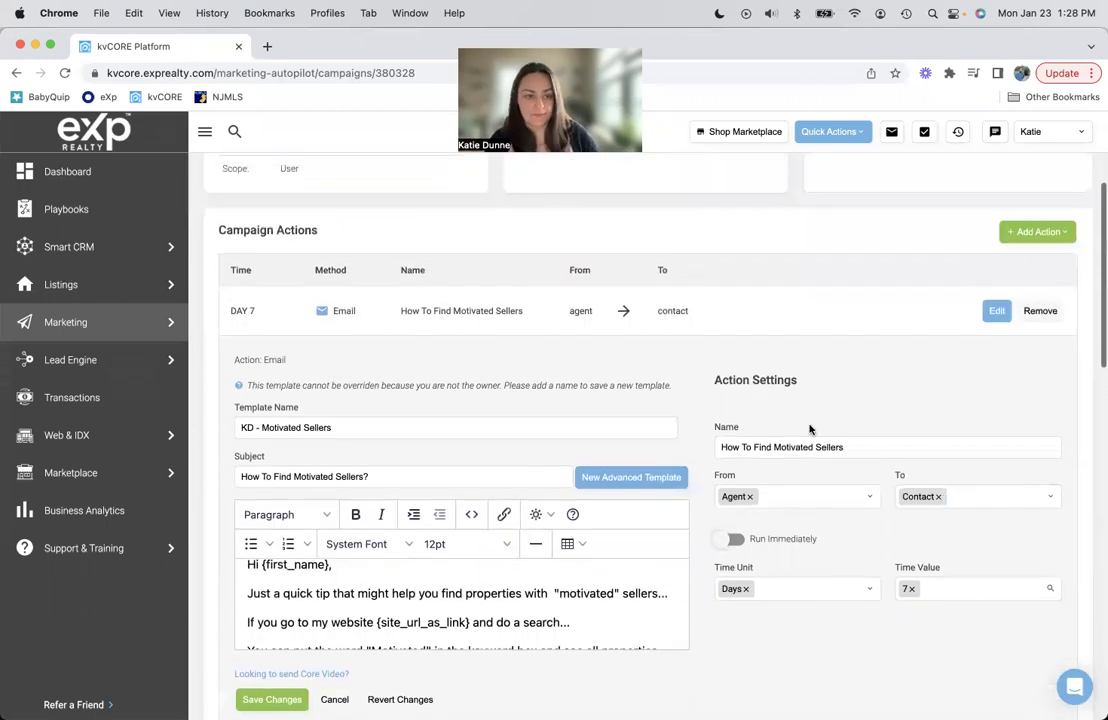
scroll(810, 428, up, 5)
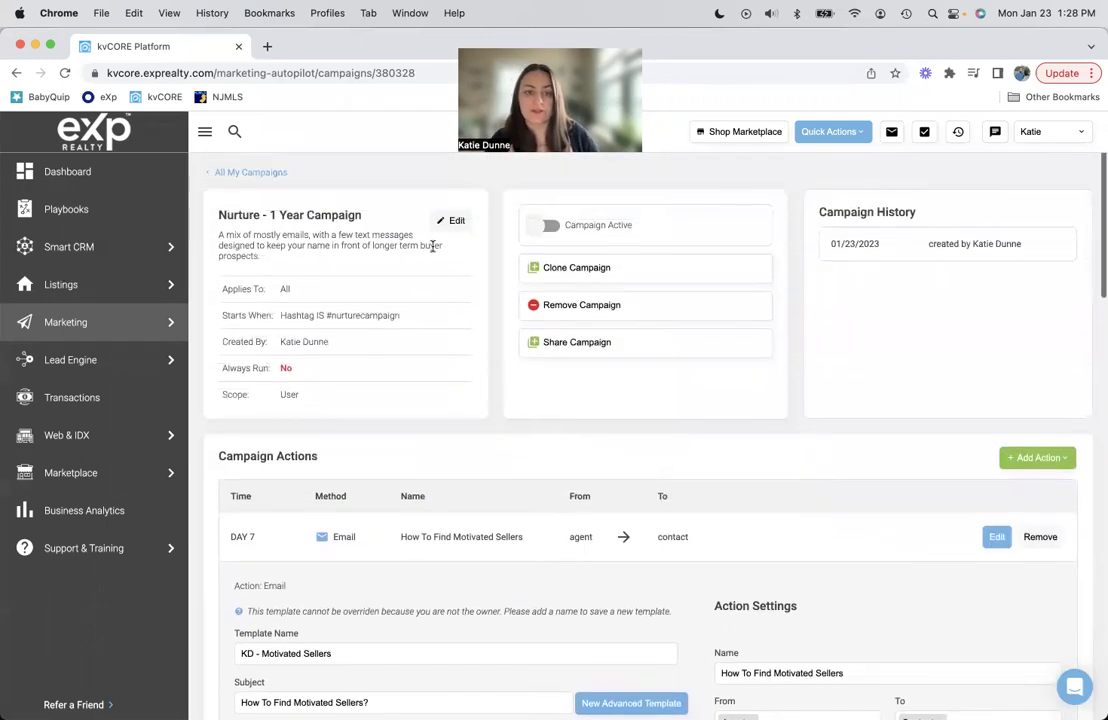
scroll(400, 395, down, 3)
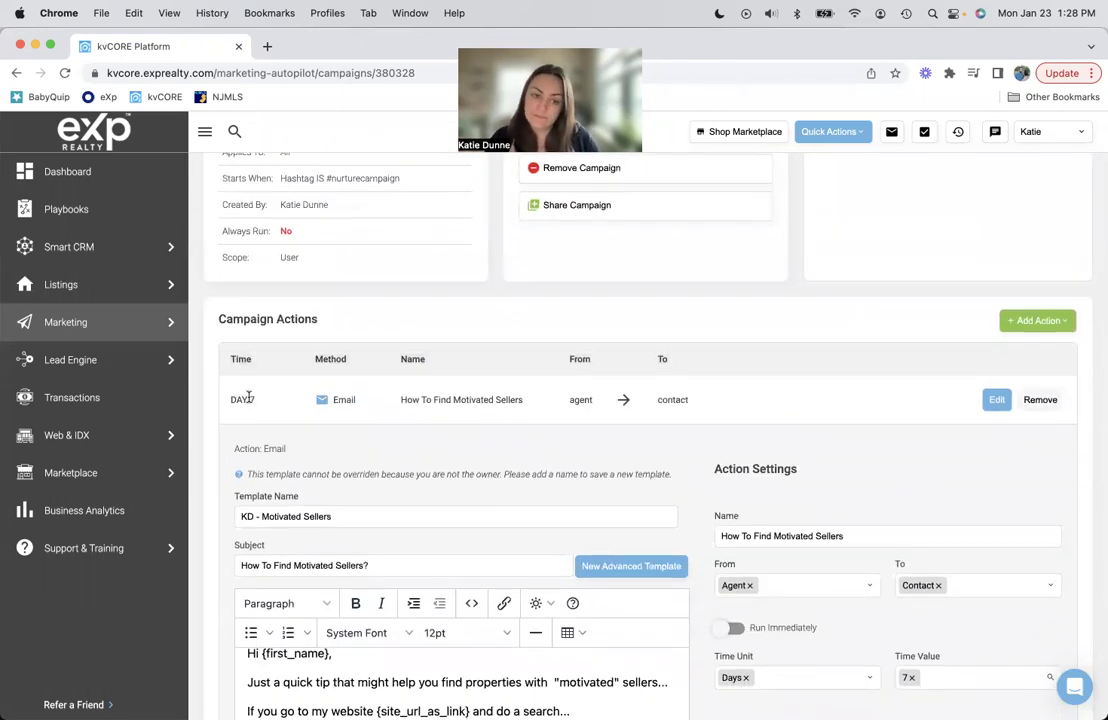
scroll(833, 438, down, 4)
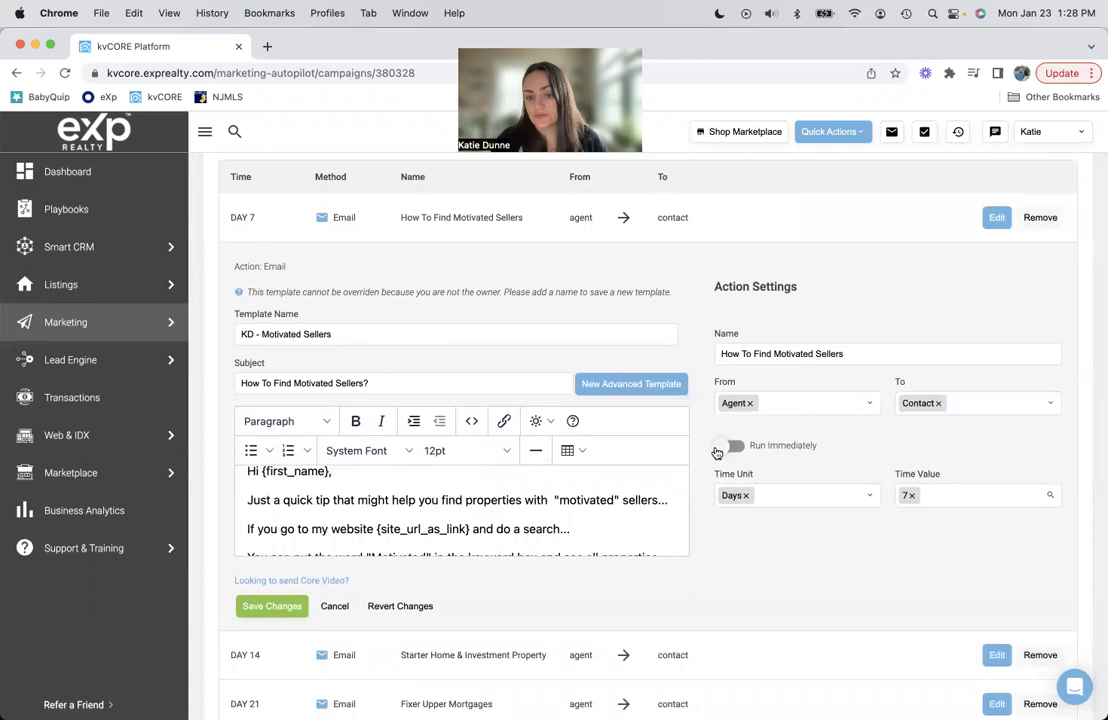
Step: Turn on Run Immediately for the DAY 7 email, save, and confirm the first row reads Immediately
click(727, 446)
scroll(290, 180, up, 2)
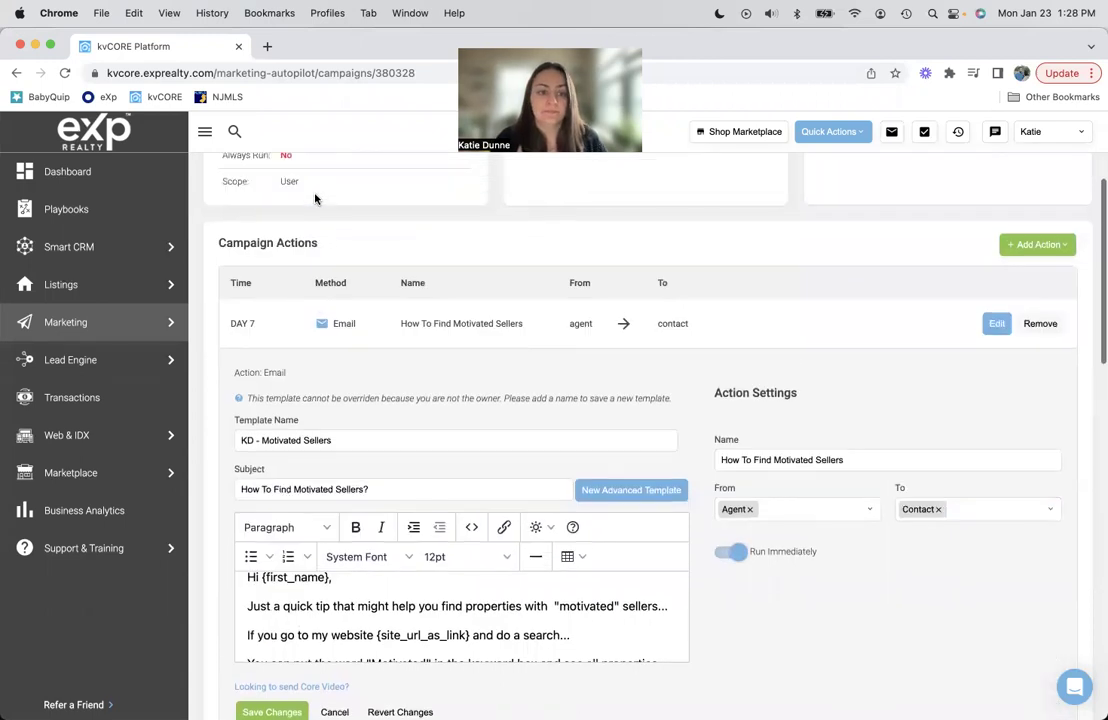
scroll(265, 500, down, 4)
click(265, 542)
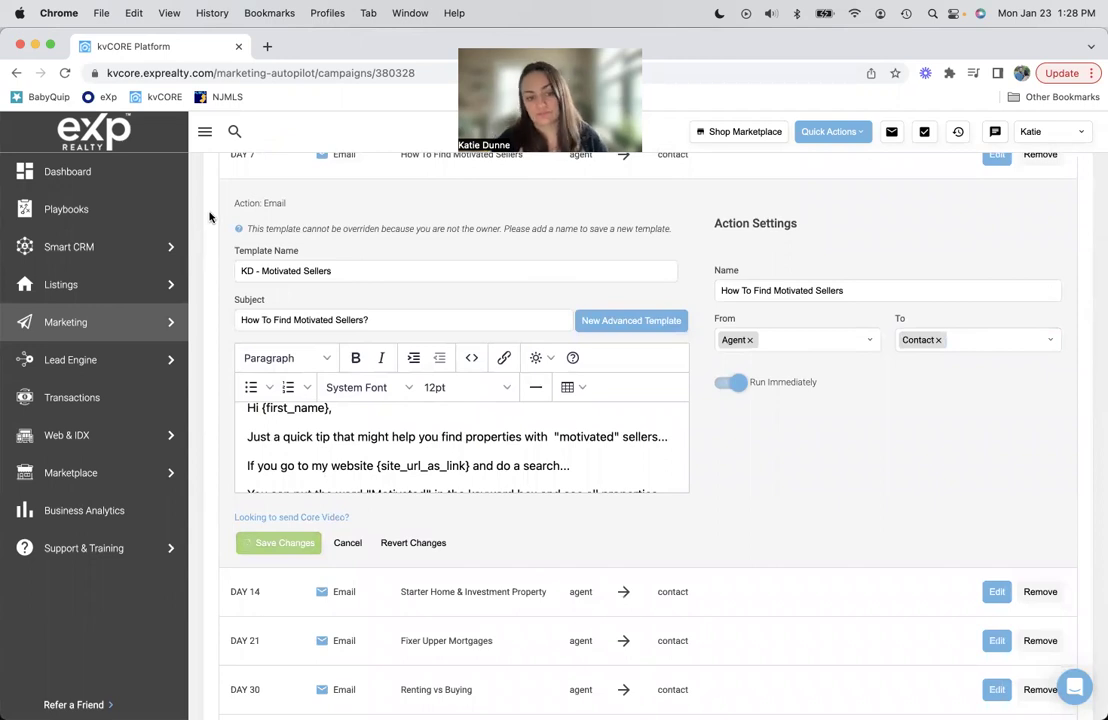
scroll(316, 215, up, 3)
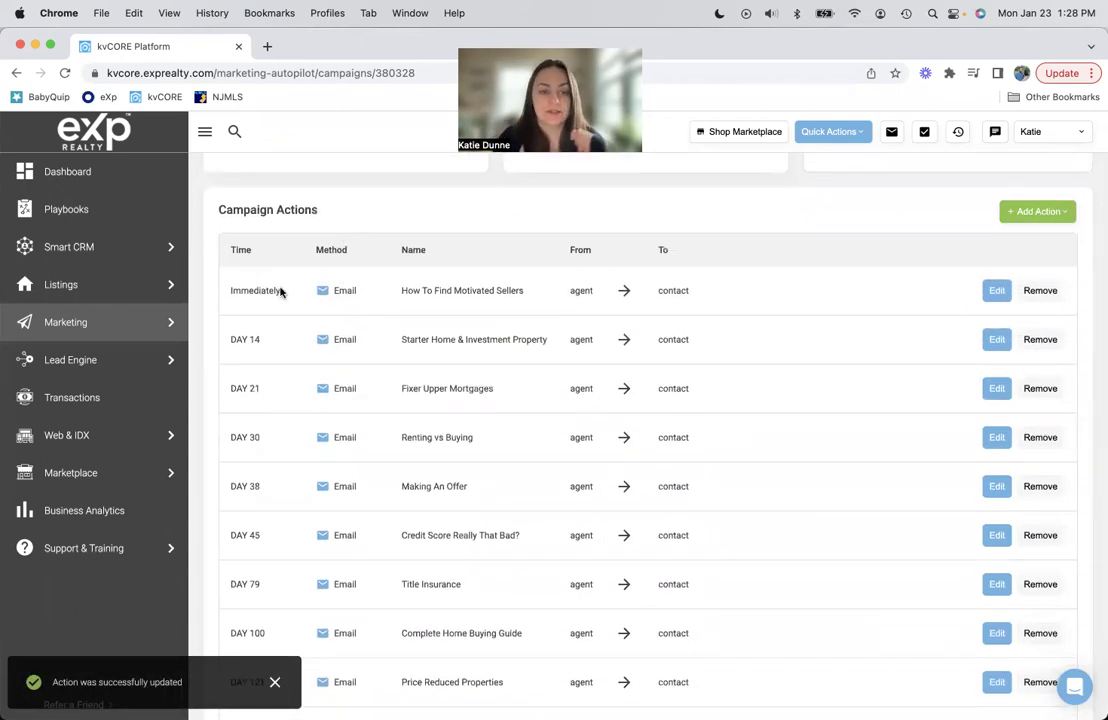
drag(279, 290, 222, 292)
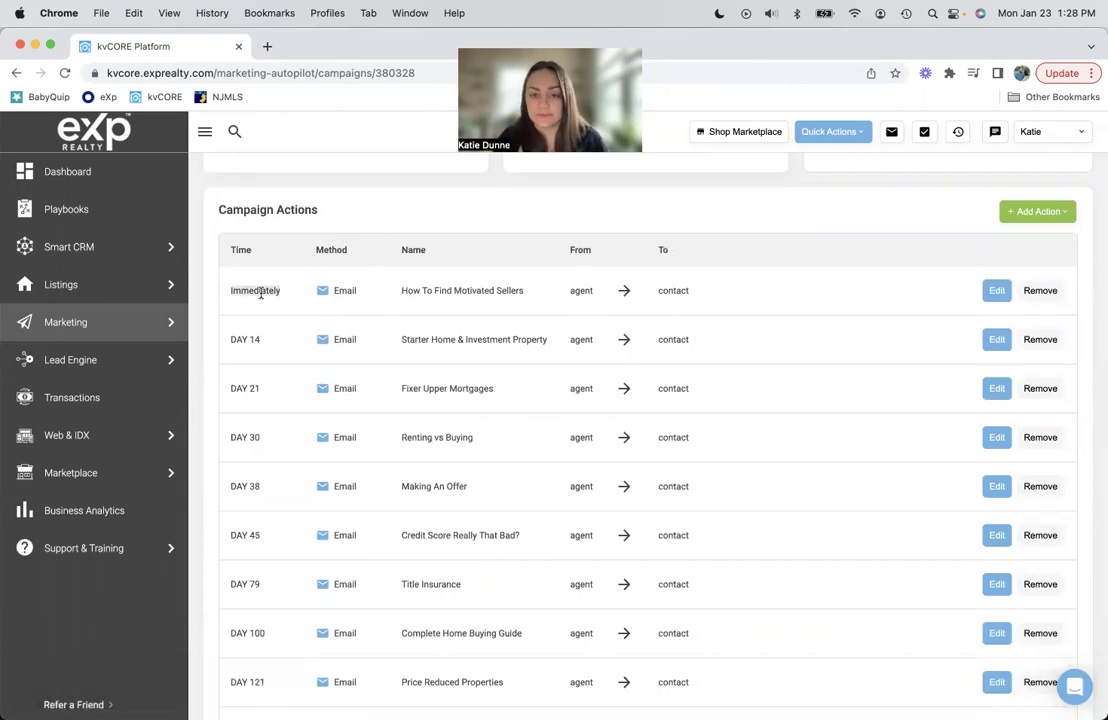
Step: Reopen the first email, turn off Run Immediately, set the delay to 7 Days, and save
click(997, 290)
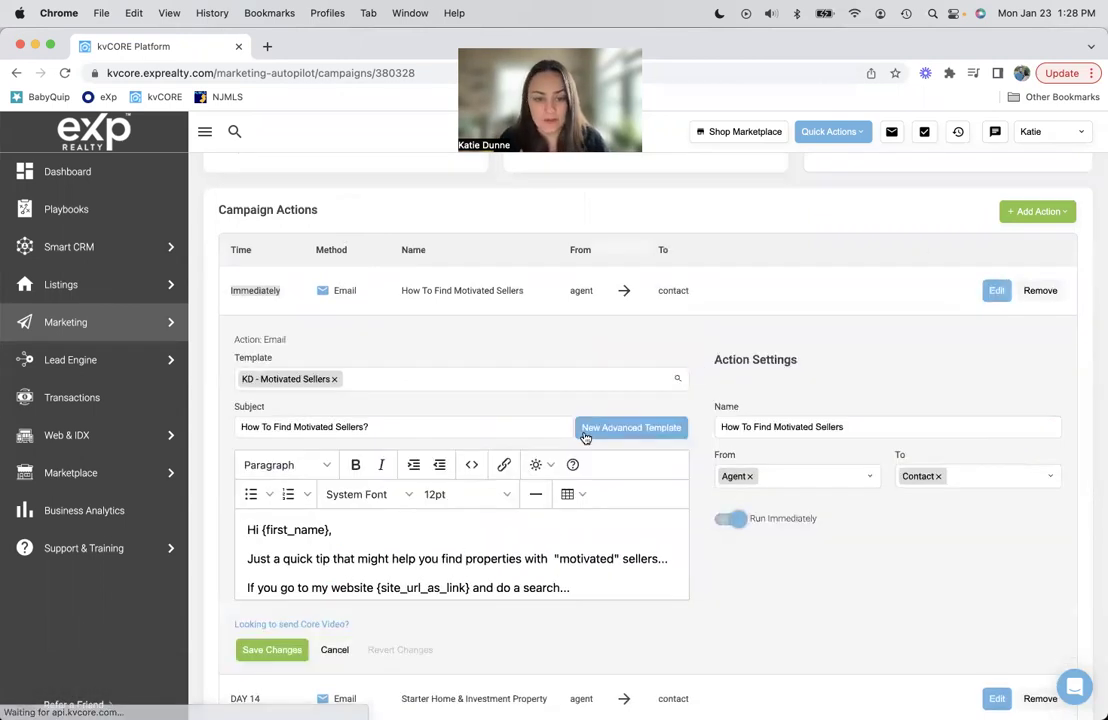
click(733, 519)
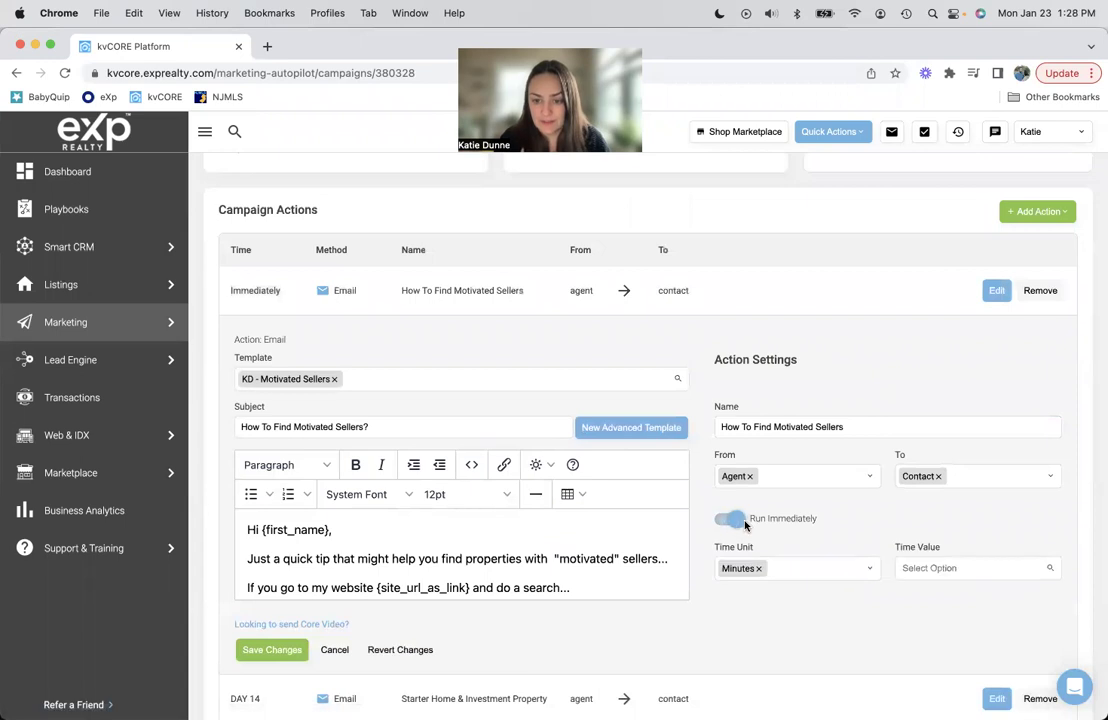
click(820, 568)
click(816, 519)
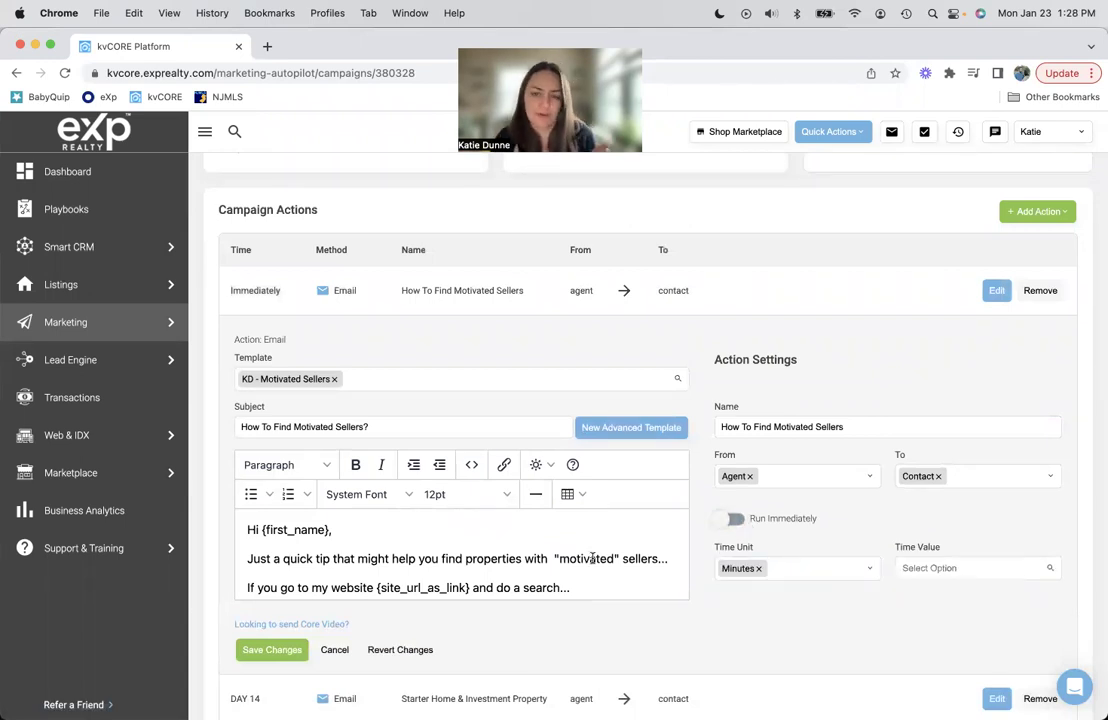
scroll(815, 580, down, 2)
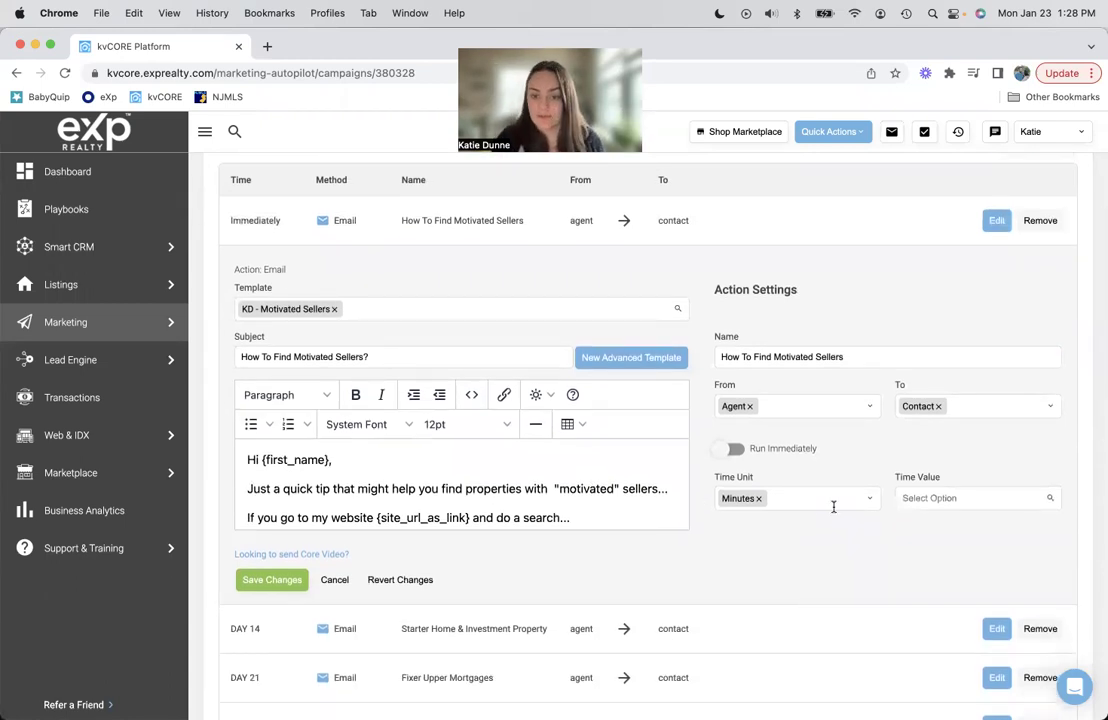
click(835, 498)
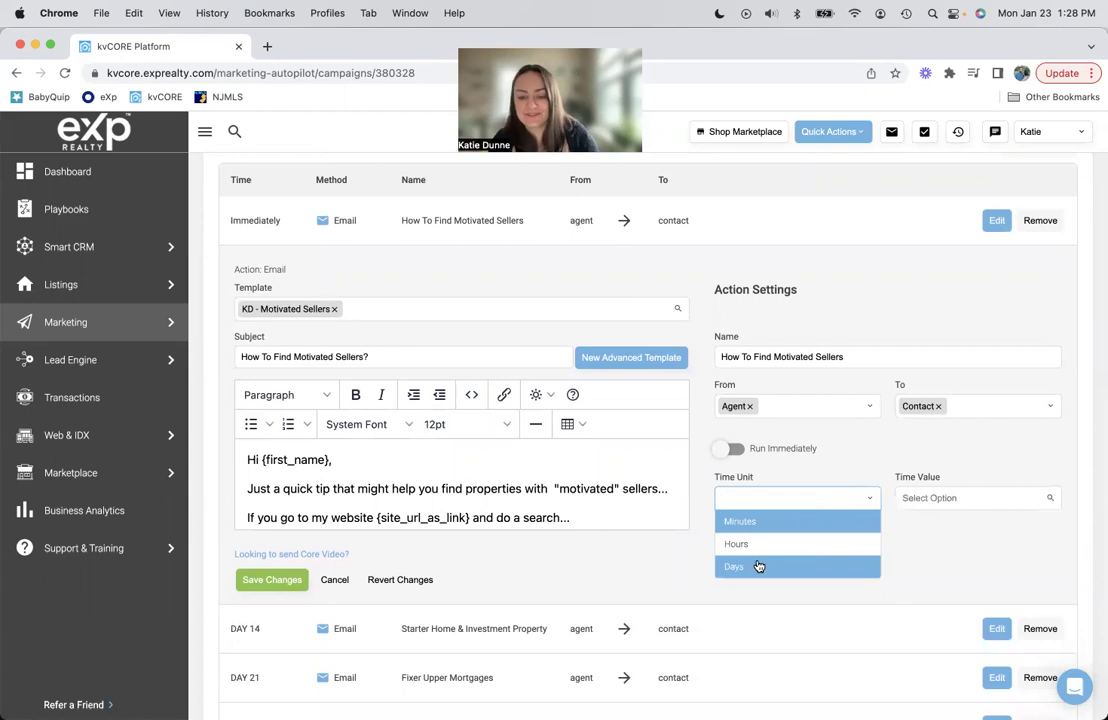
click(759, 566)
click(788, 499)
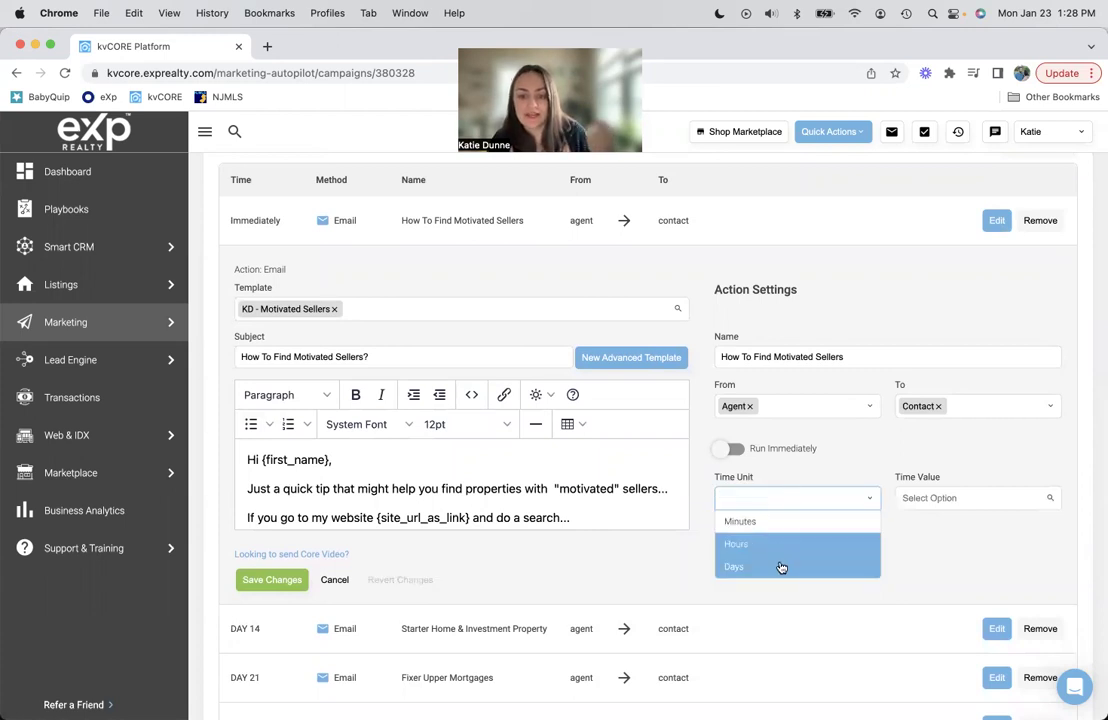
click(858, 566)
click(947, 498)
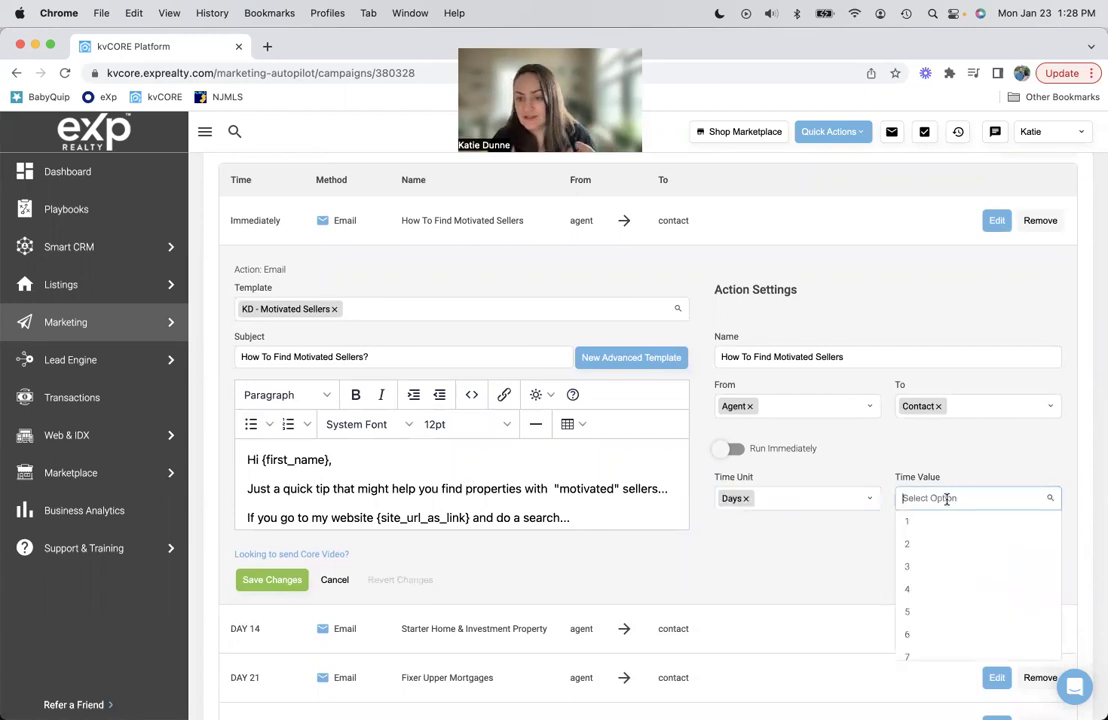
click(912, 655)
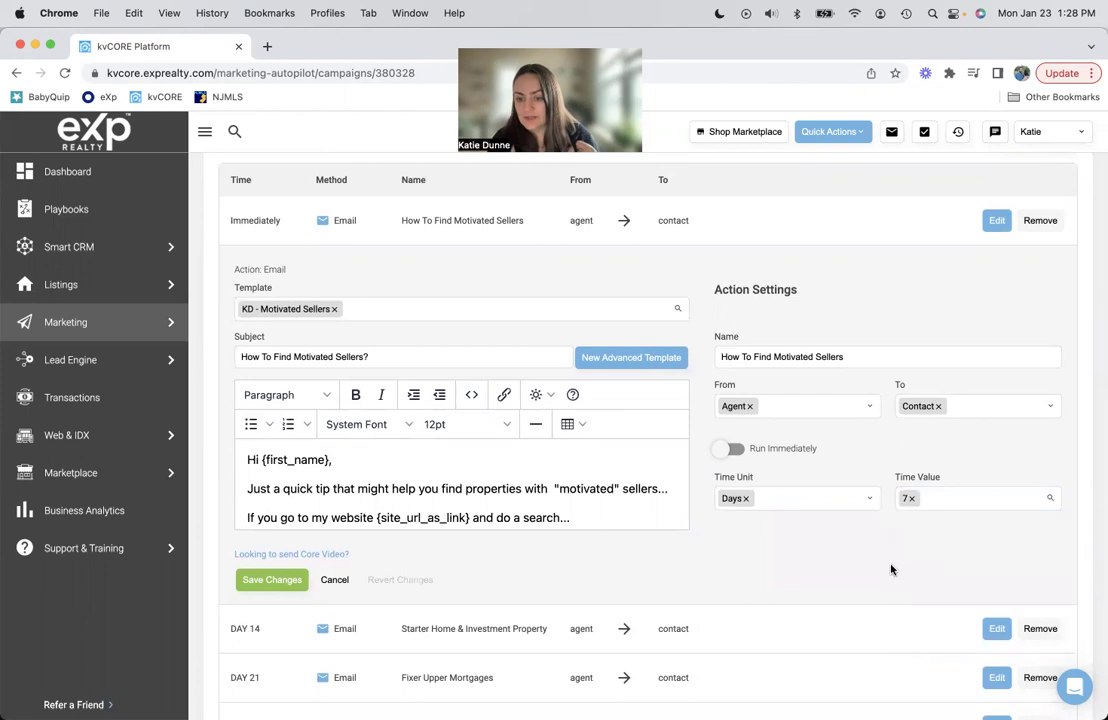
click(282, 582)
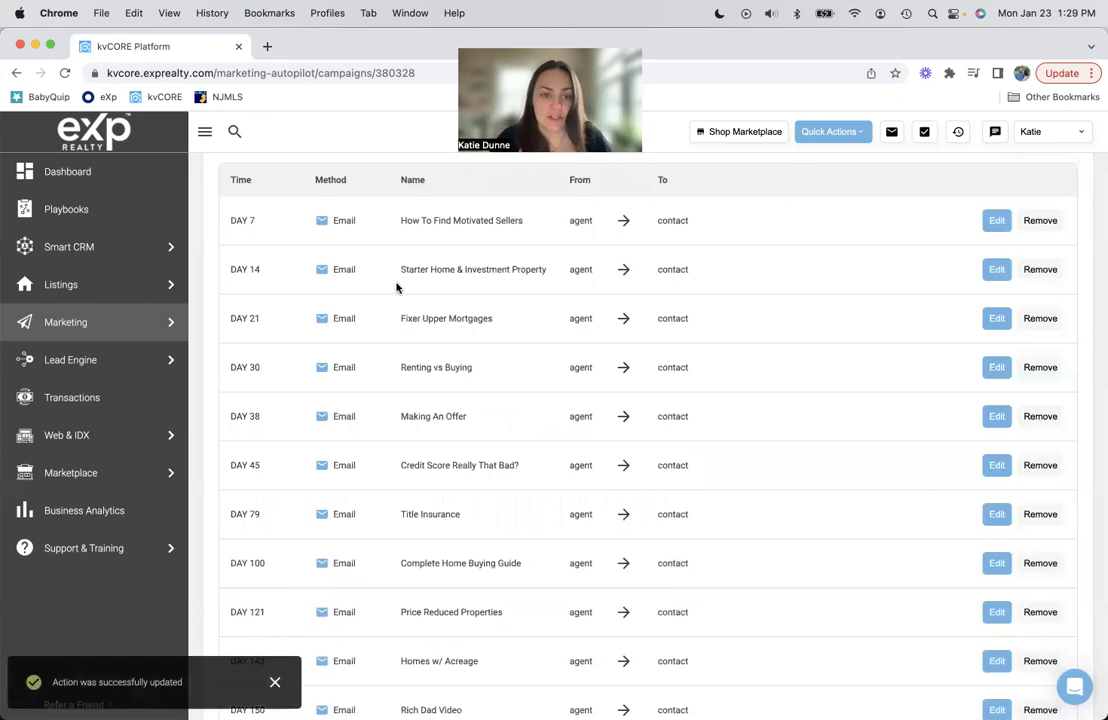
Step: Add a new email action and start its body with 'Hi' plus the lead's first-name merge field
scroll(445, 280, up, 2)
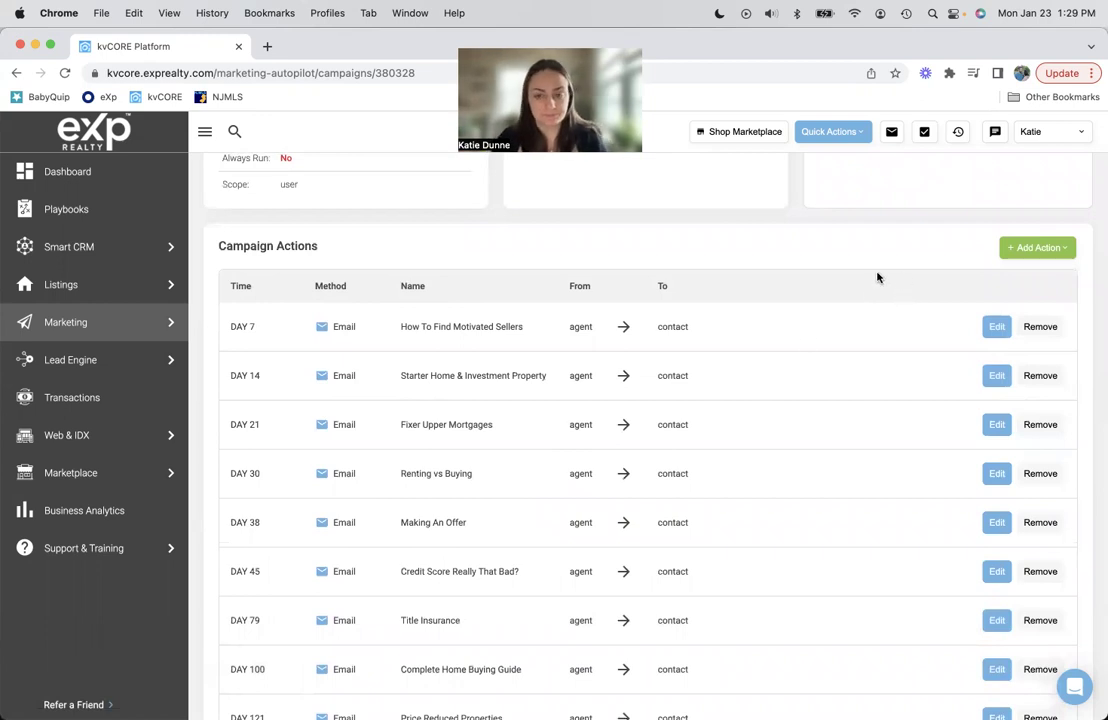
scroll(877, 277, up, 4)
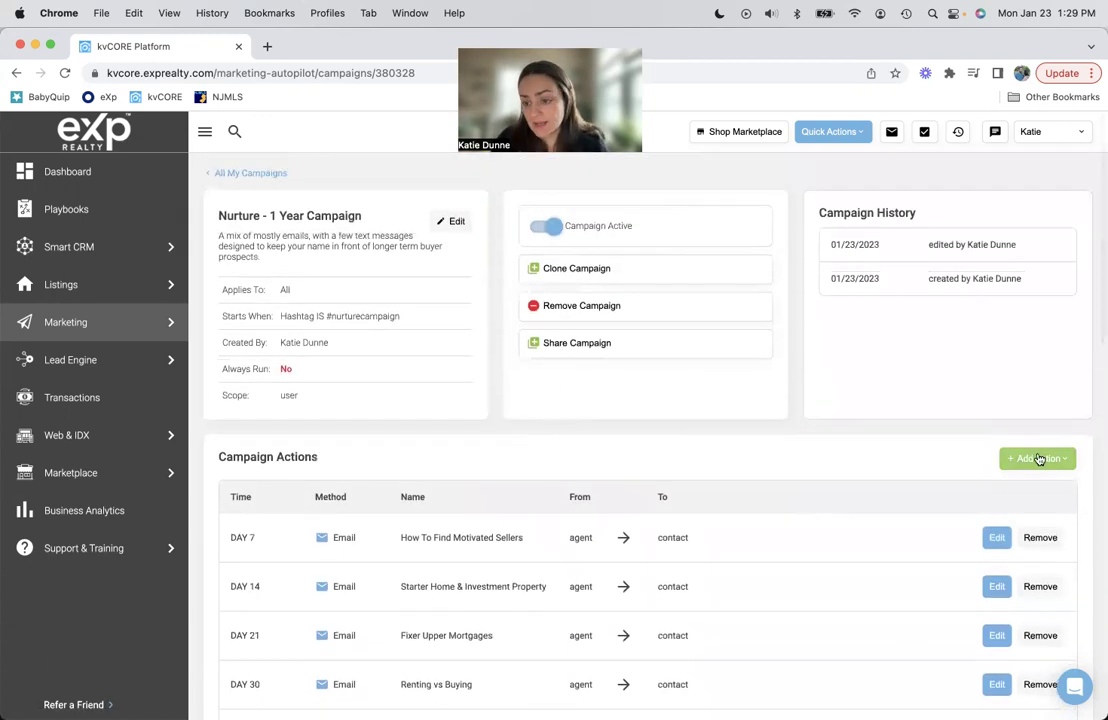
click(1039, 459)
click(1023, 490)
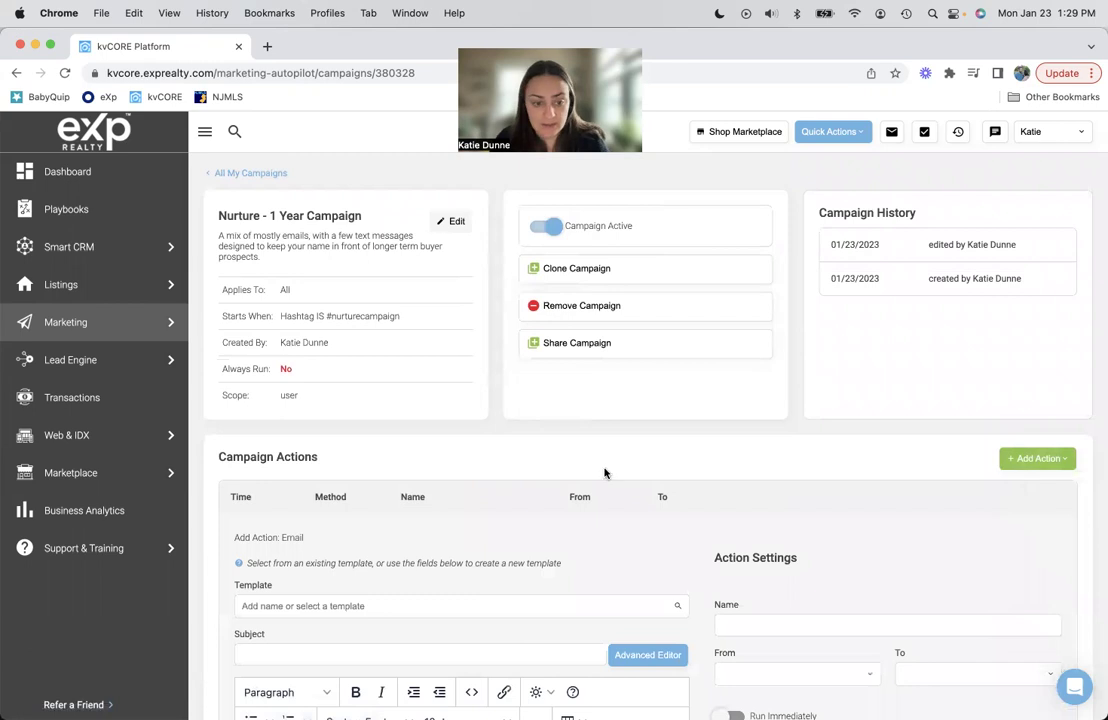
scroll(604, 472, down, 4)
click(405, 572)
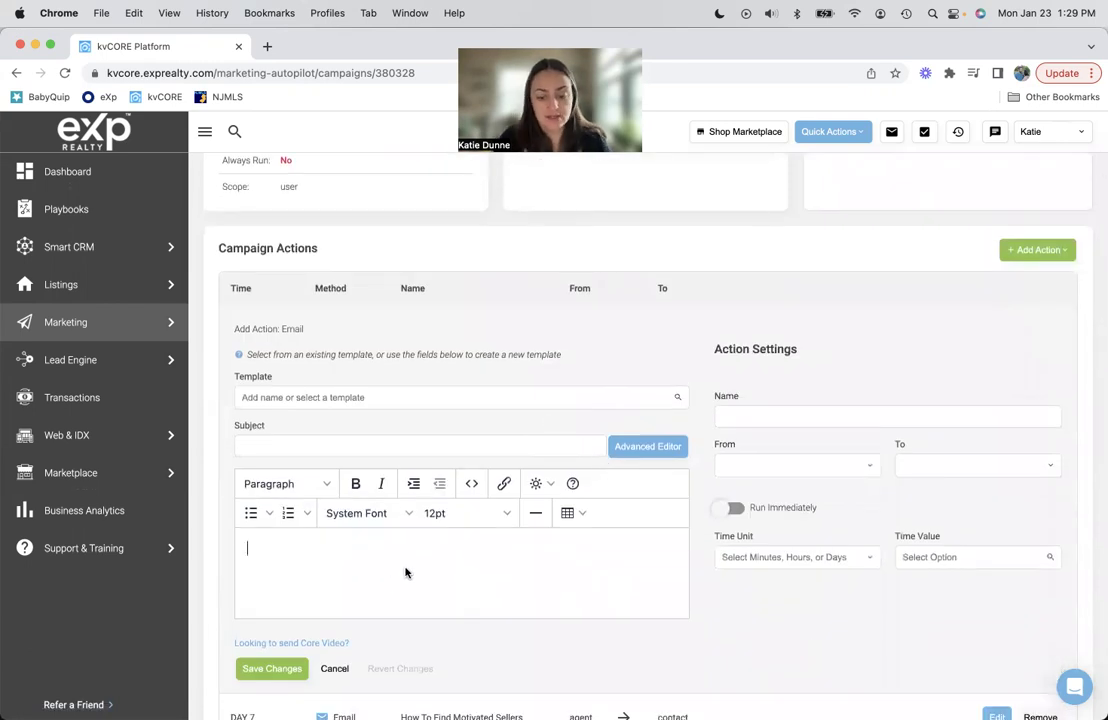
text(Hii)
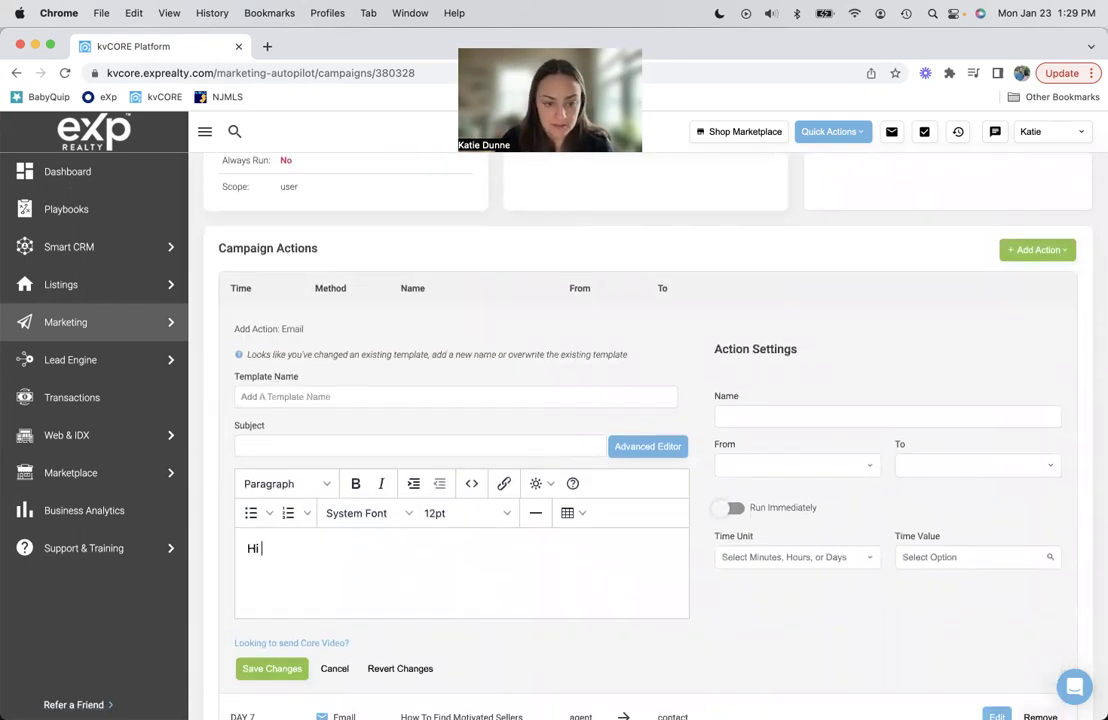
click(536, 483)
mouse_move(548, 511)
mouse_move(549, 538)
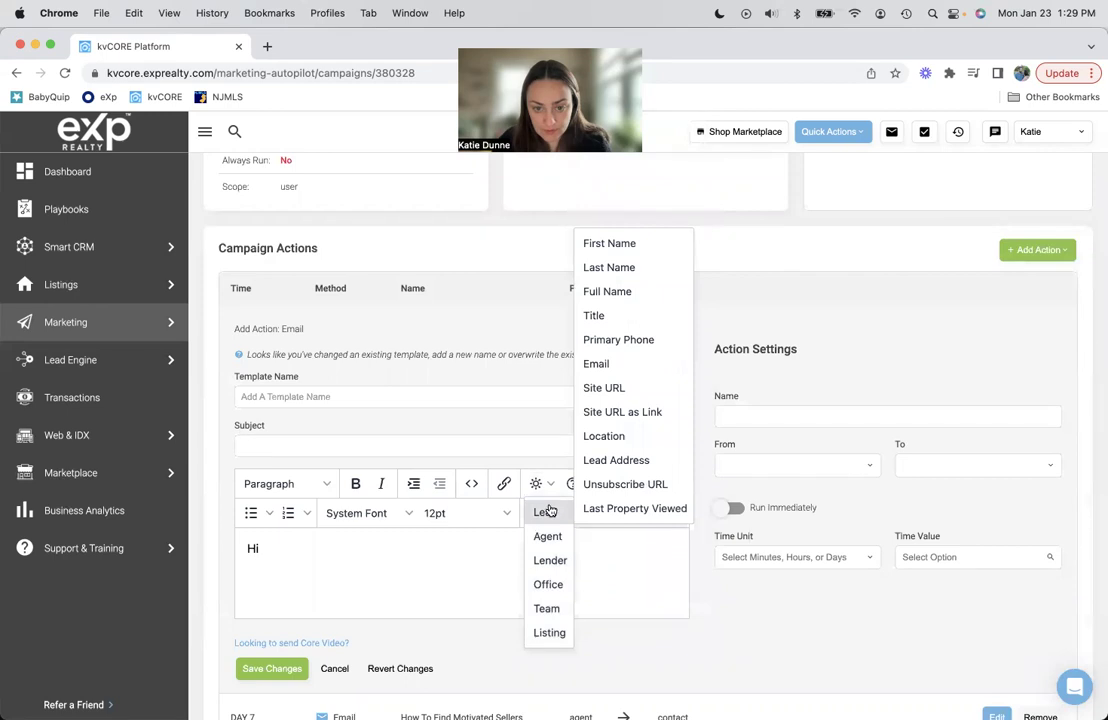
click(611, 245)
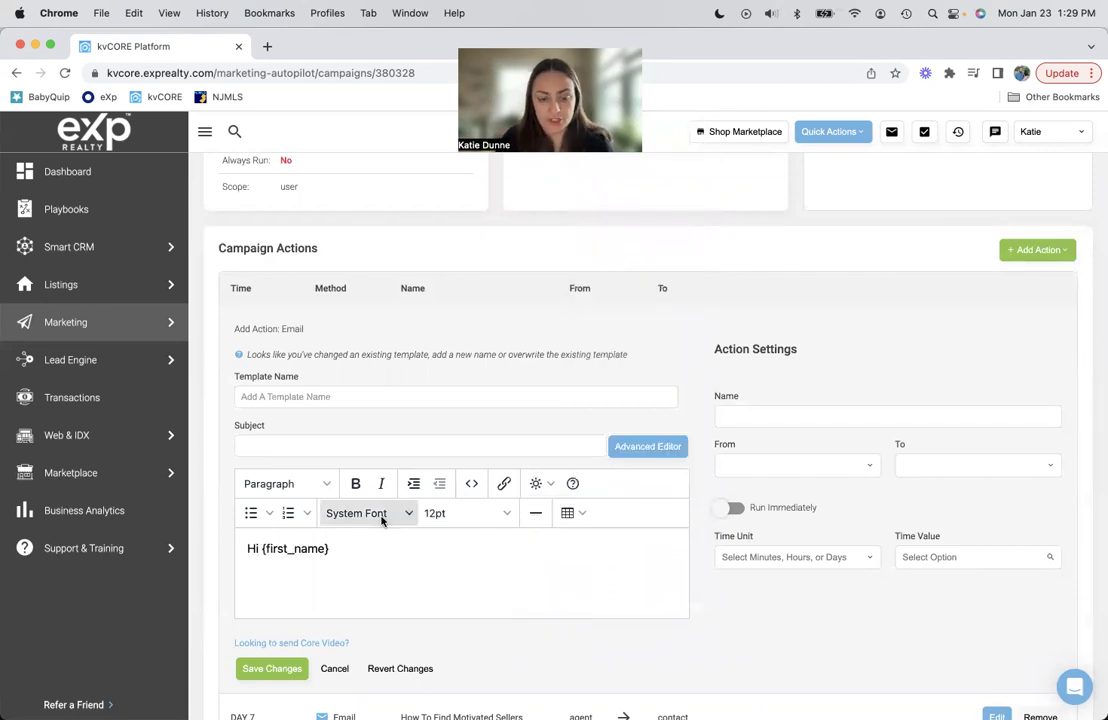
text(,)
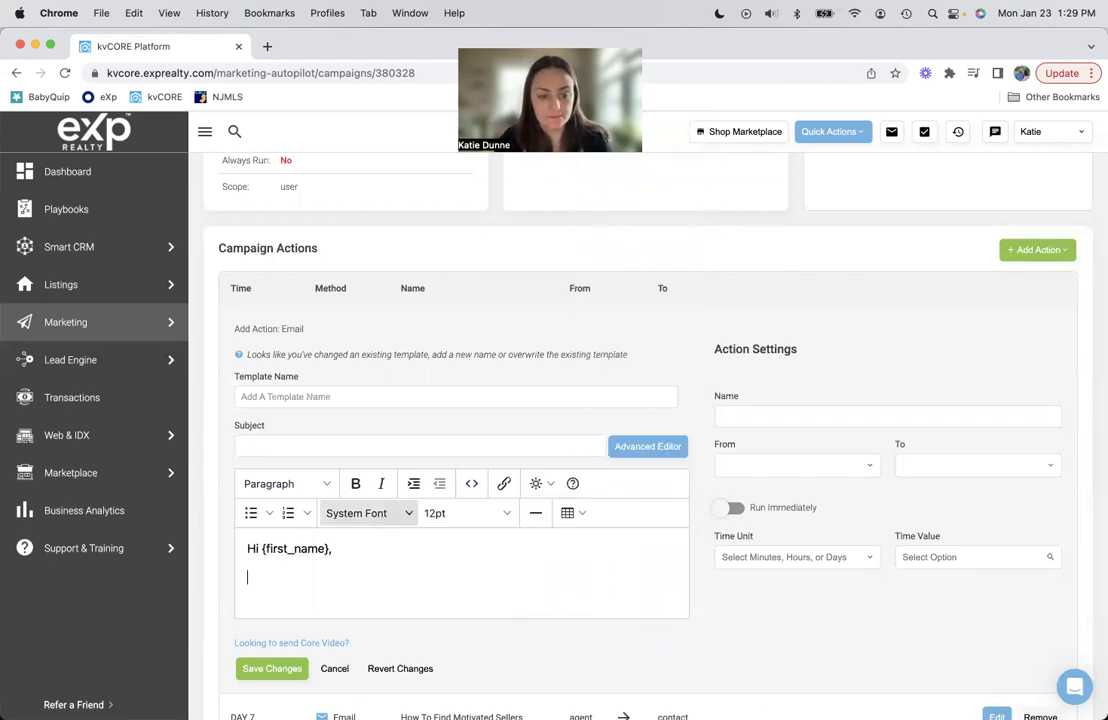
scroll(400, 436, down, 2)
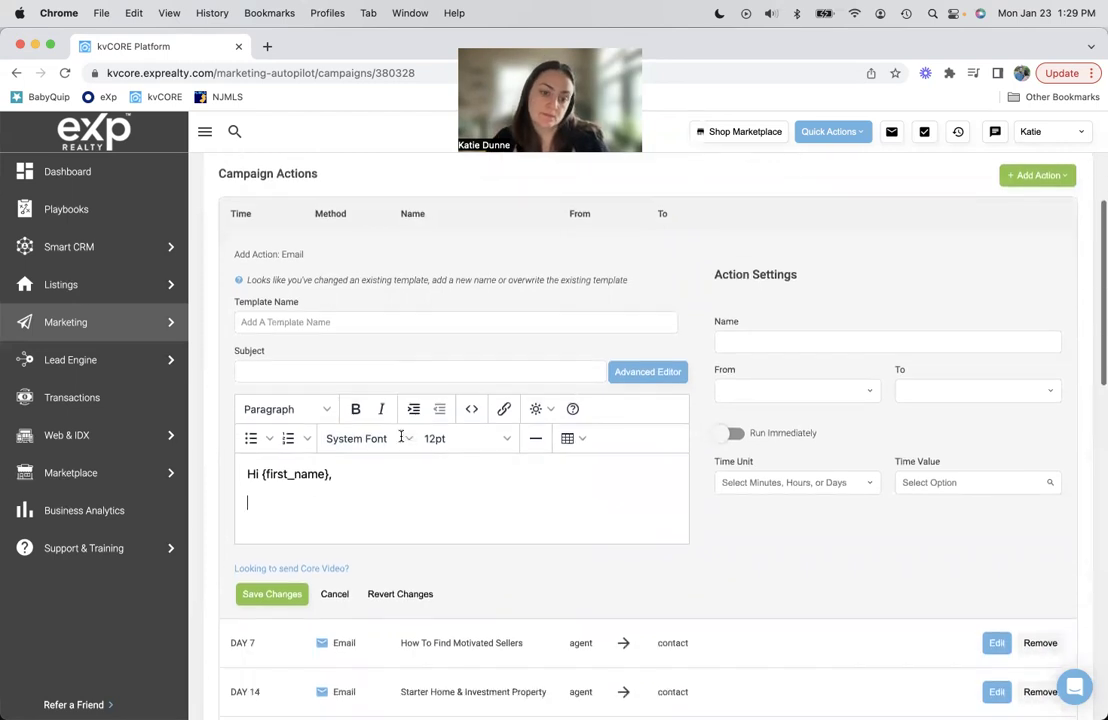
Step: Add the newsletter thank-you line and the request to reply about their real estate journey
text(Thank yo ufo)
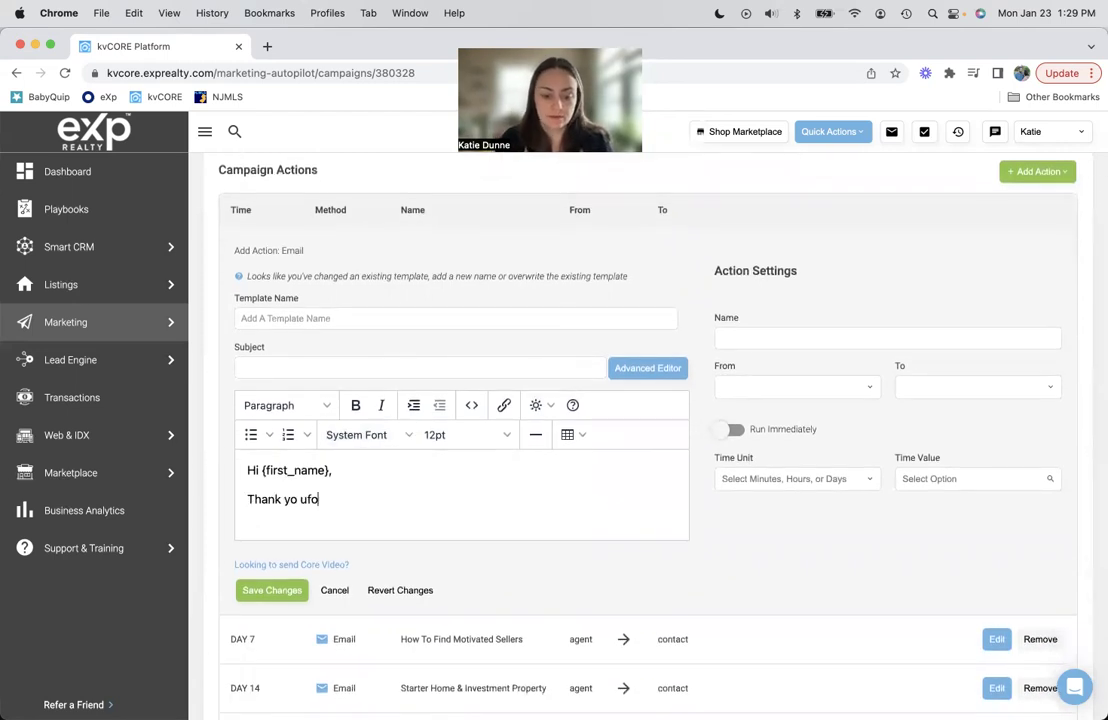
text(r signing up for)
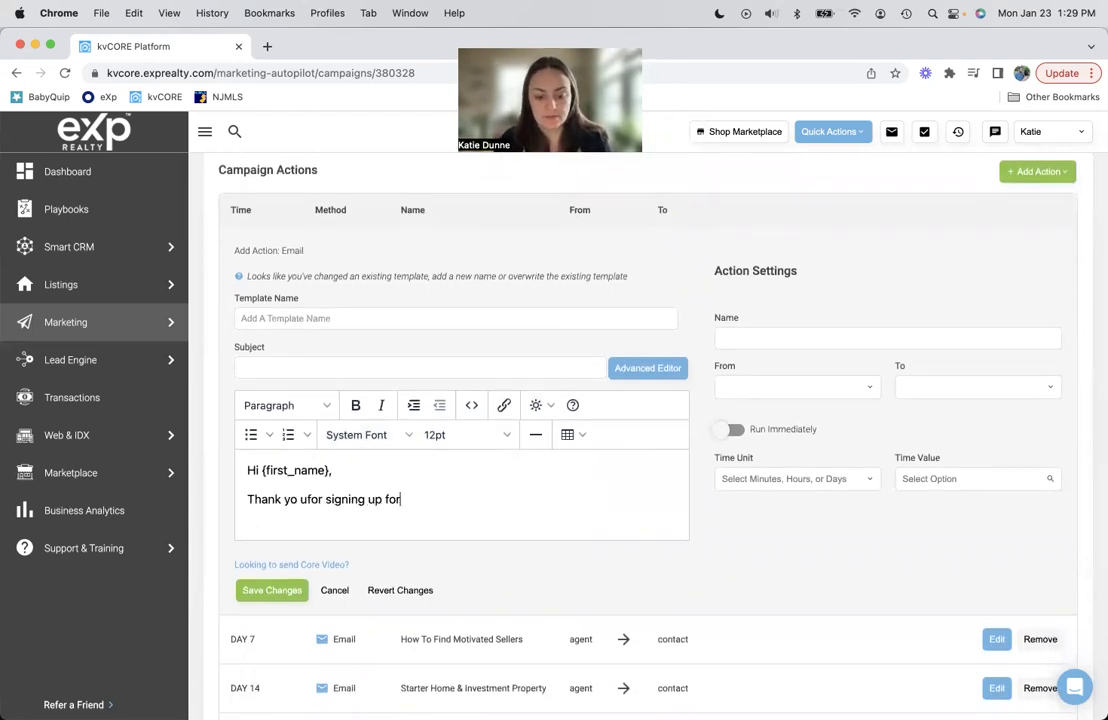
text( my email new)
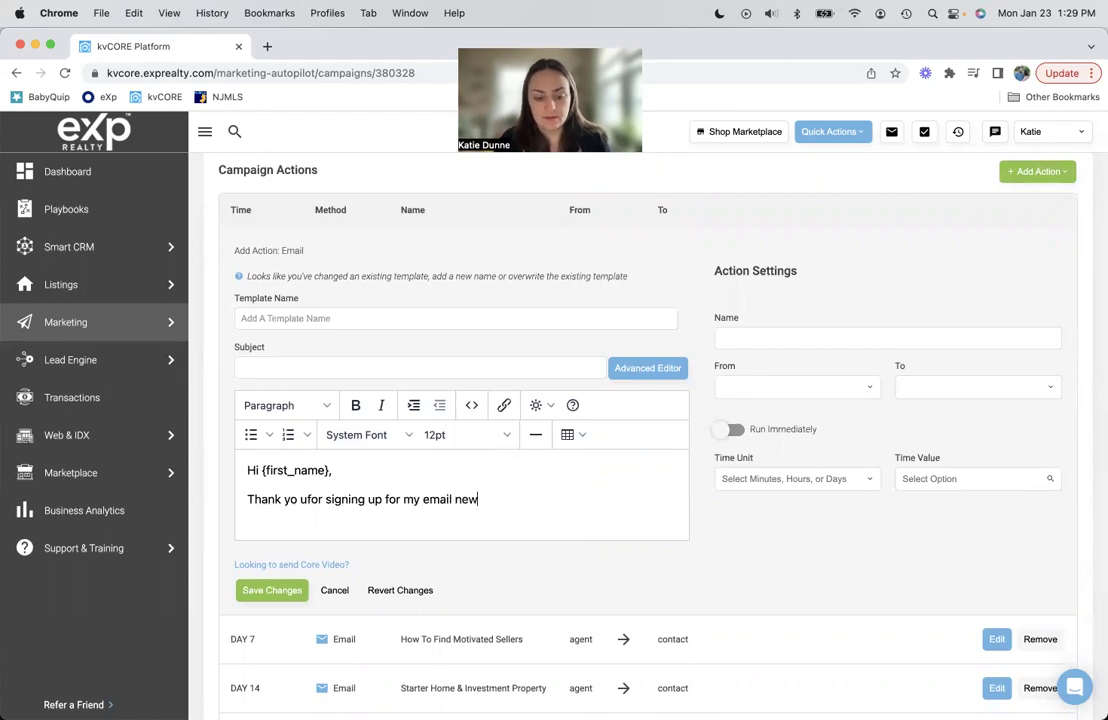
text(sletter list.)
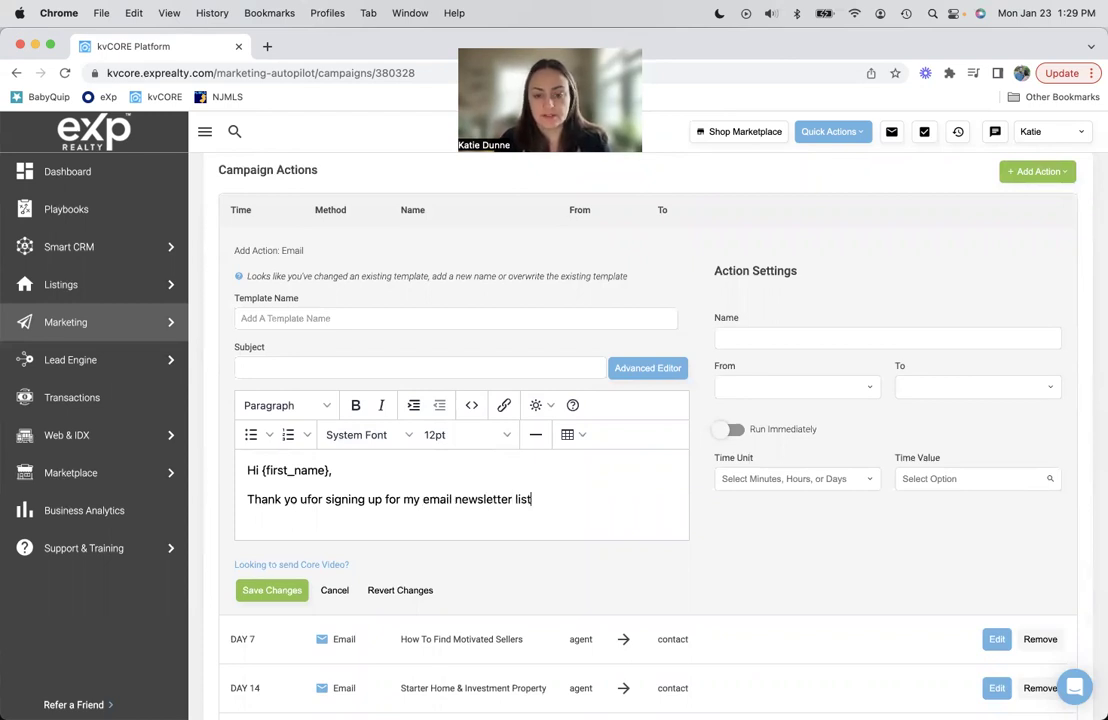
click(298, 499)
key(BackSpace)
key(Right)
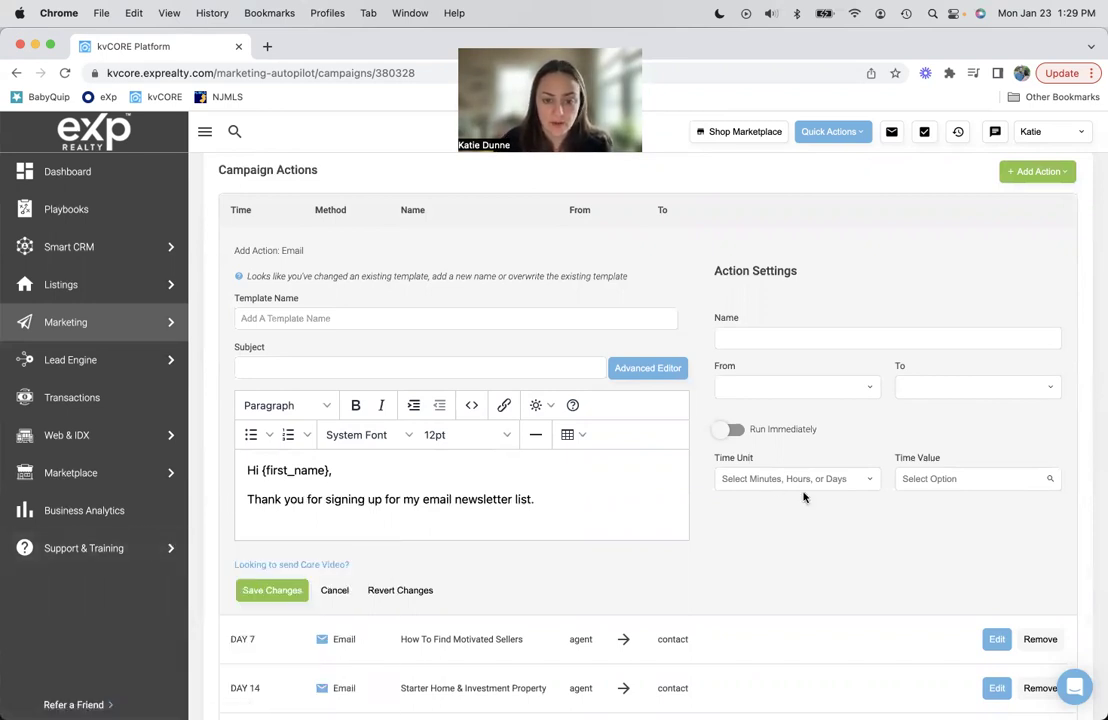
click(578, 497)
key(Return)
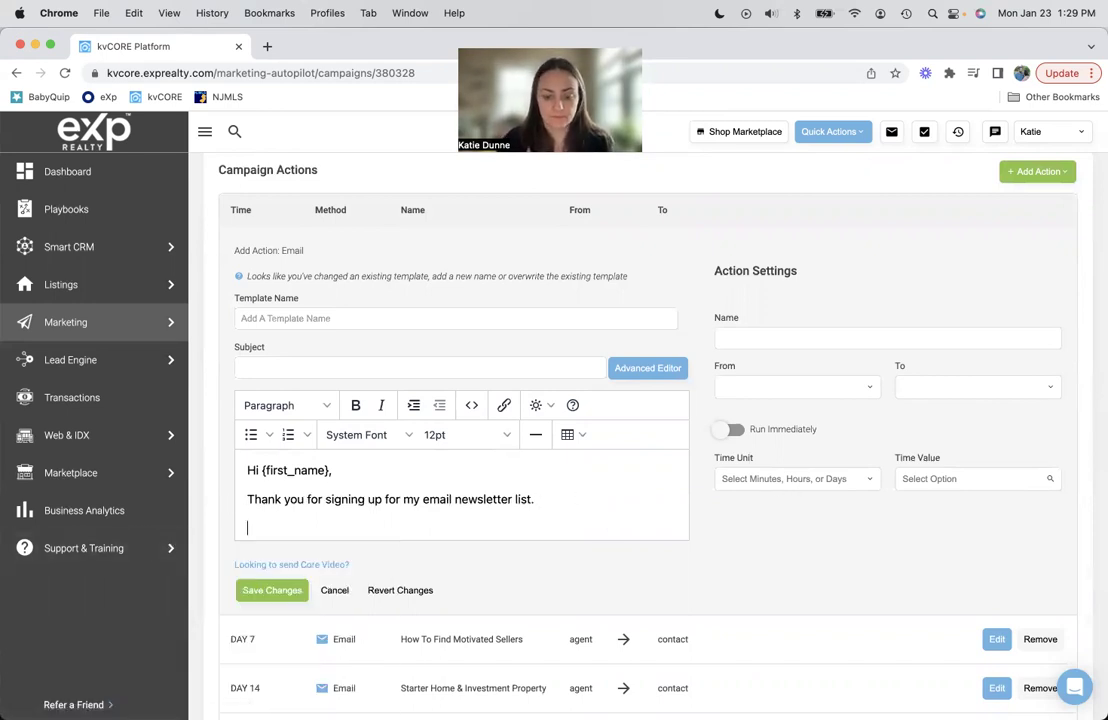
text(If you)
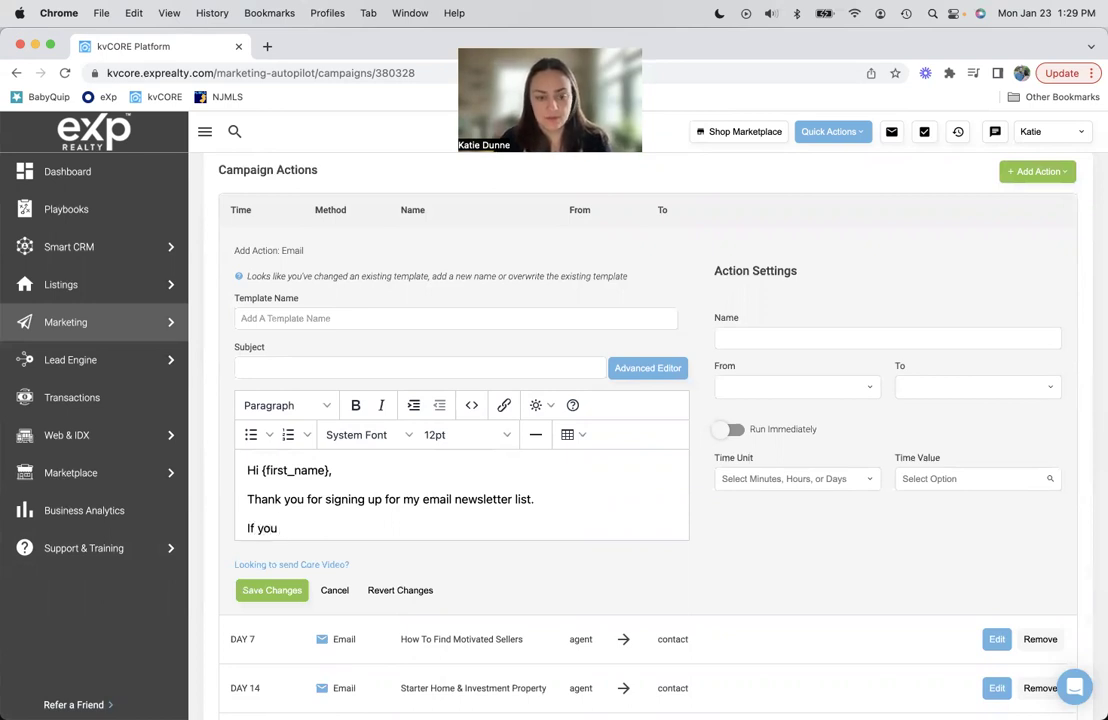
key(BackSpace)
key(BackSpace)
key(BackSpace)
key(BackSpace)
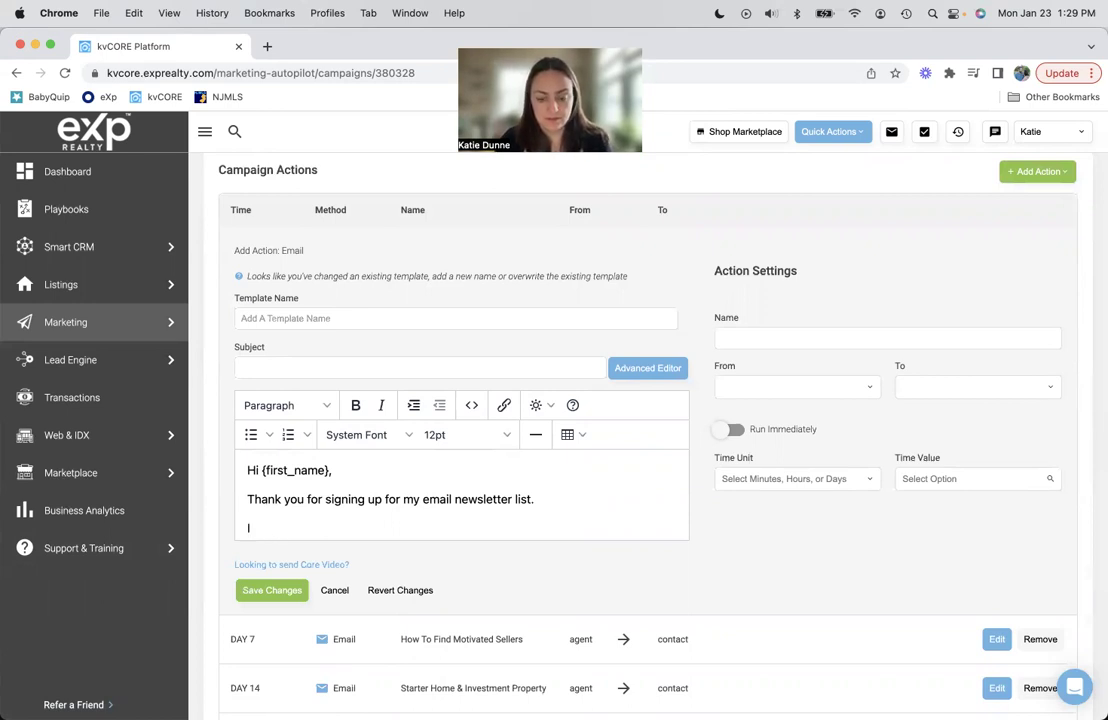
text('d love for yo uto)
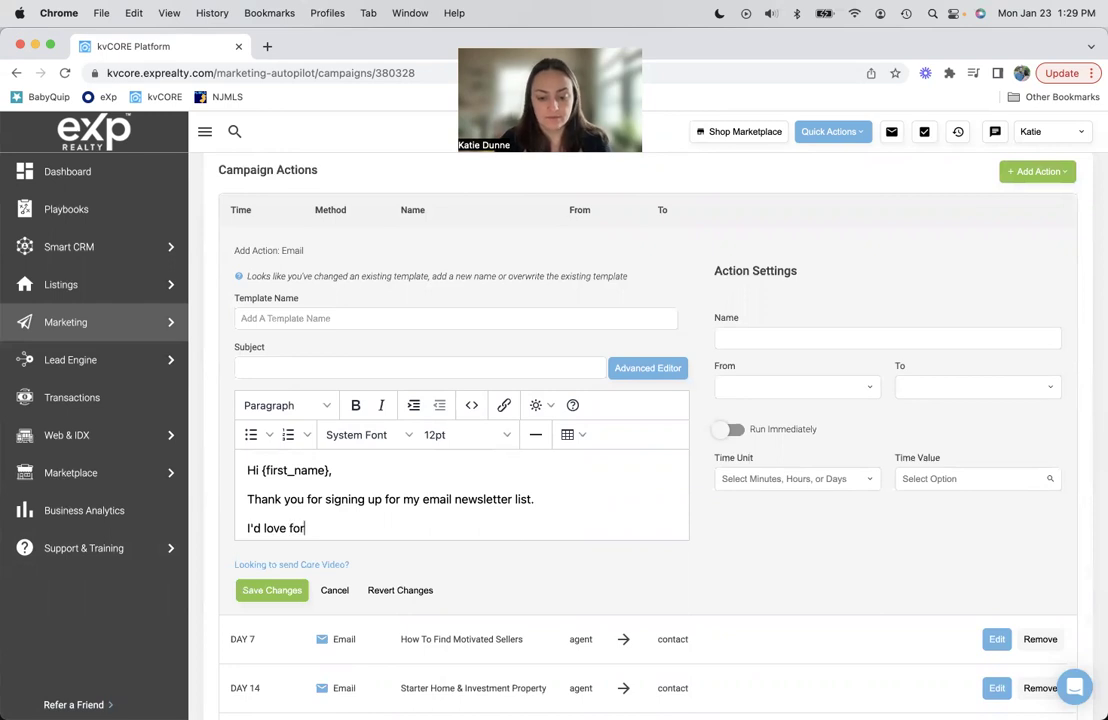
key(BackSpace)
key(BackSpace)
key(BackSpace)
key(BackSpace)
text(u )
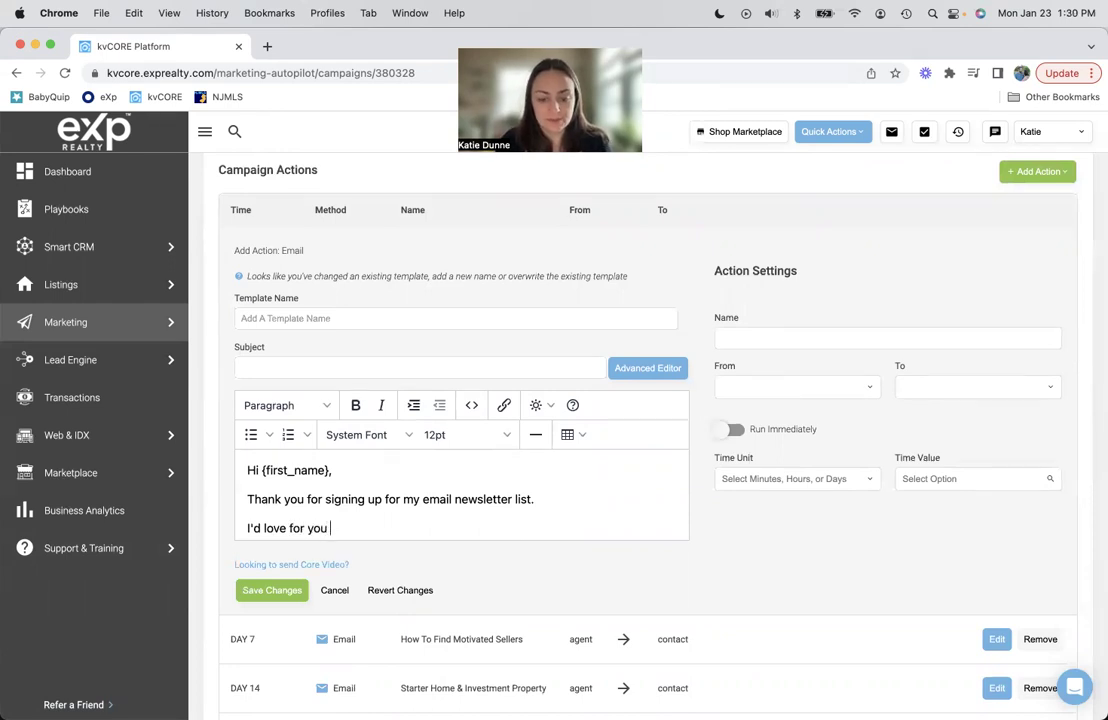
text(to hit repl)
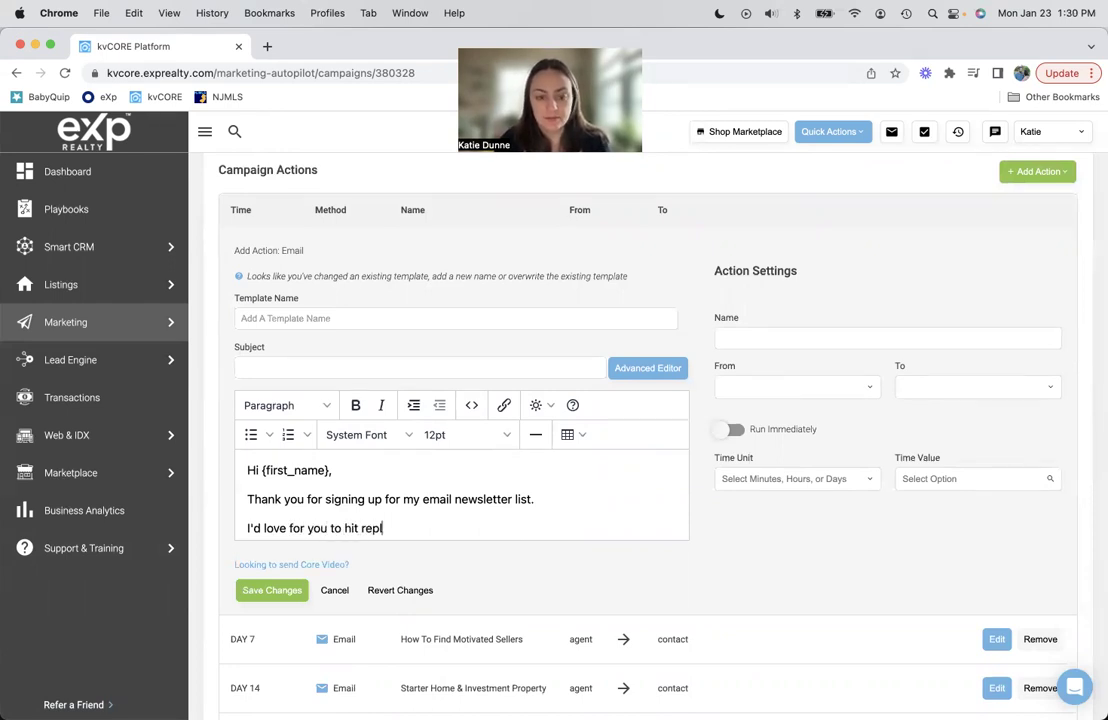
text(y and tell )
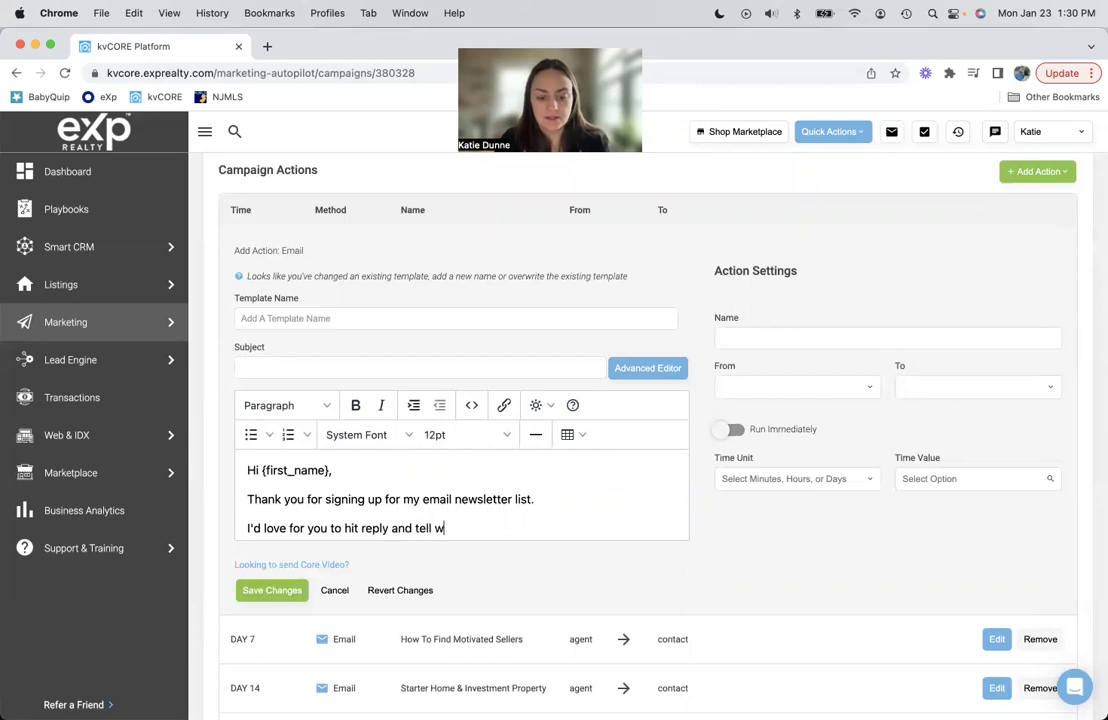
text(me where you a)
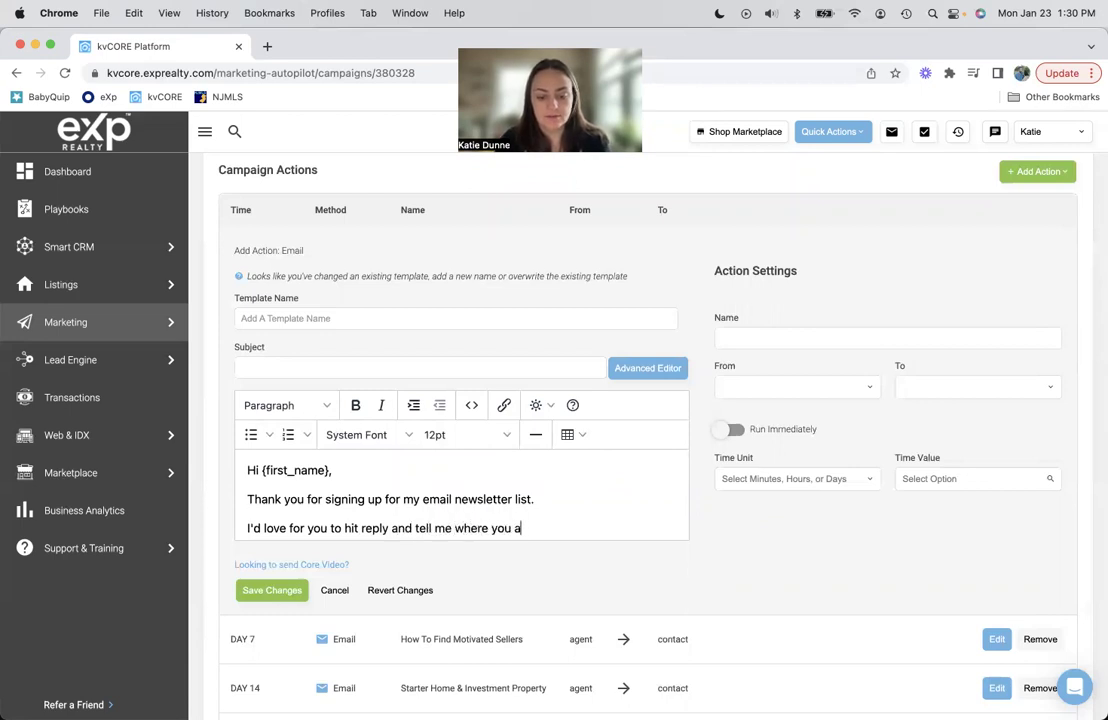
text(re in your real )
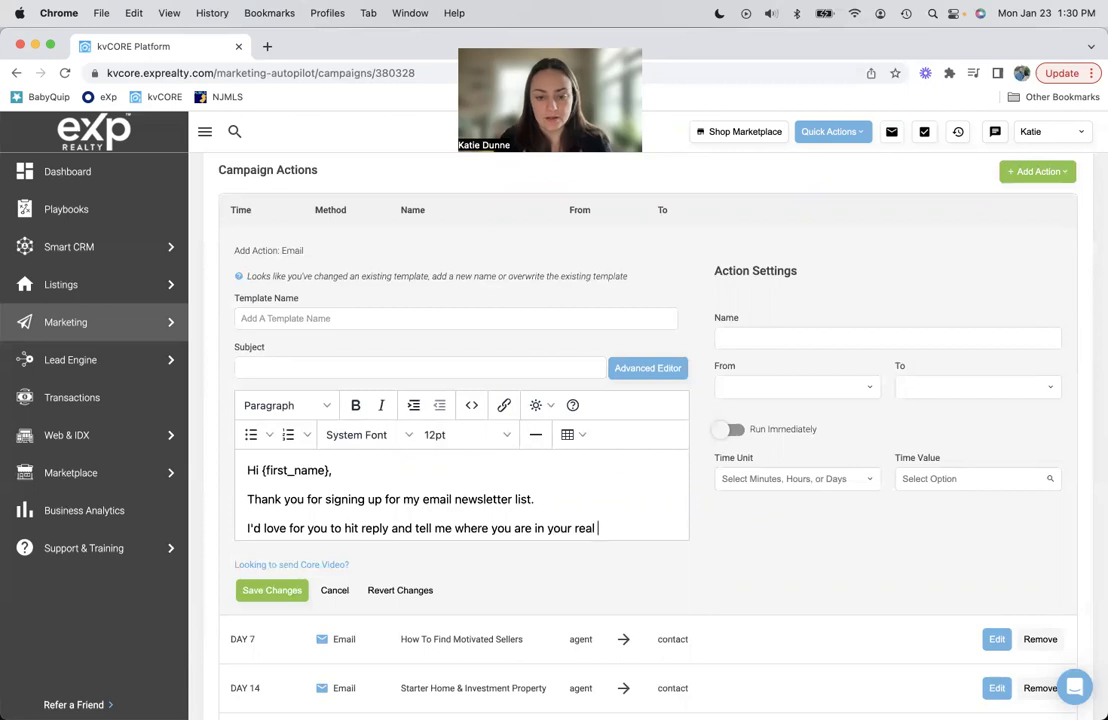
text(esta)
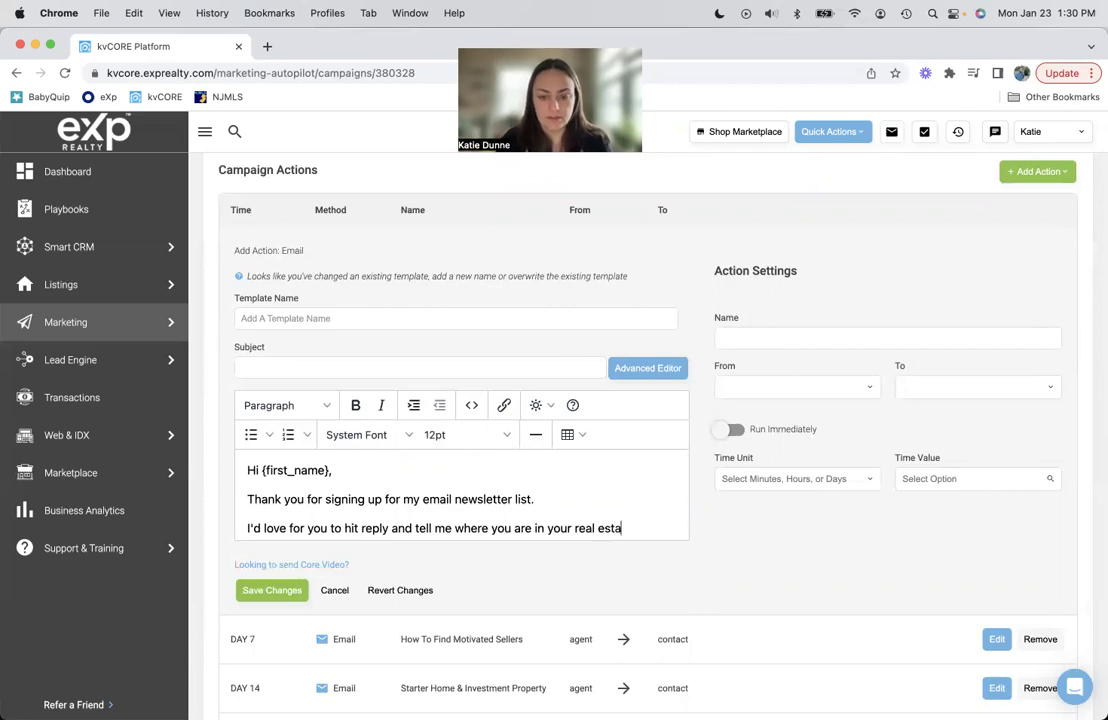
text(te jou)
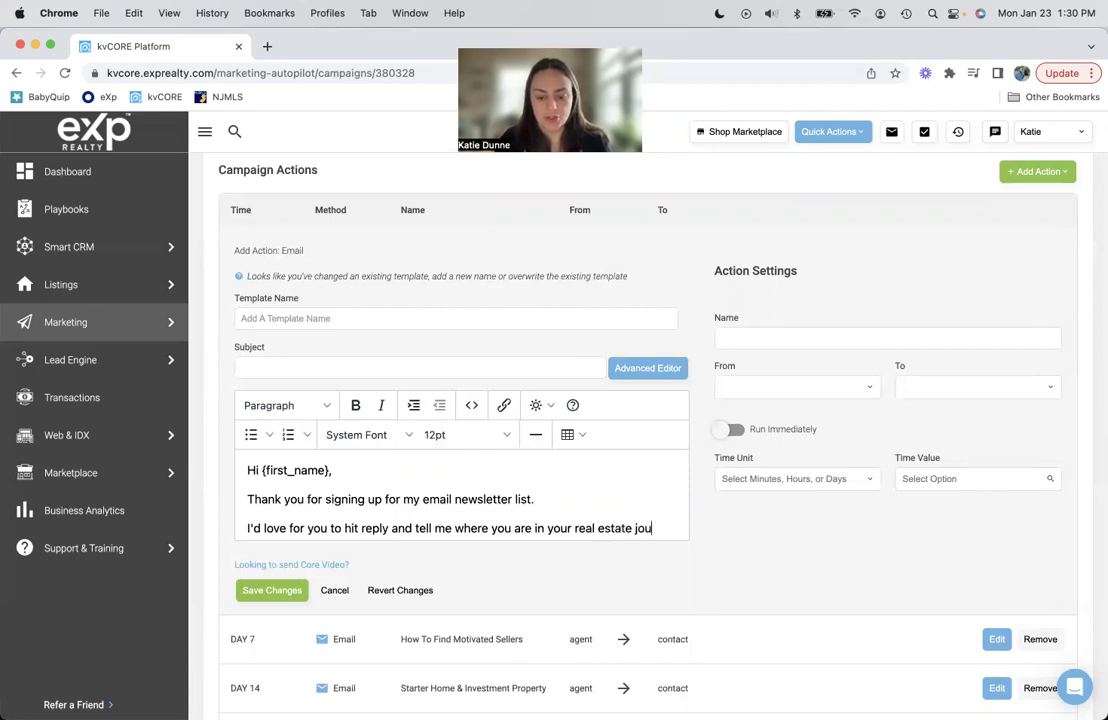
text(rney.)
Step: Close with 'We'll be in touch very soon to talk more about how I can help. Thanks, {agent_first_name}'
key(Return)
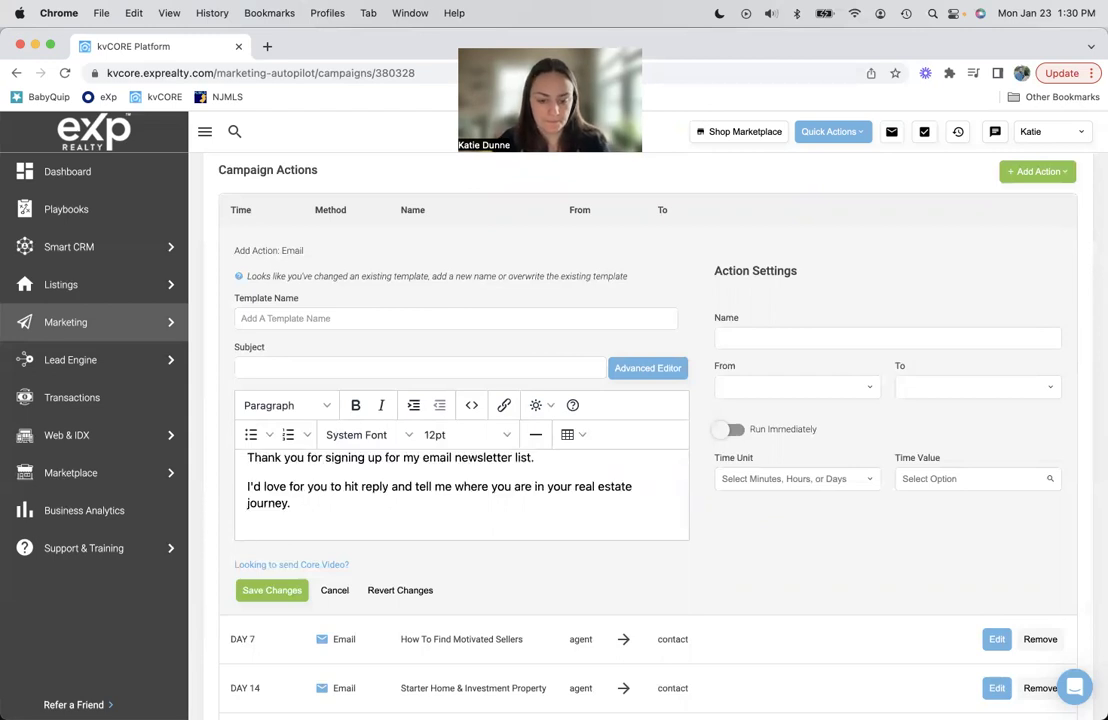
text(We'll)
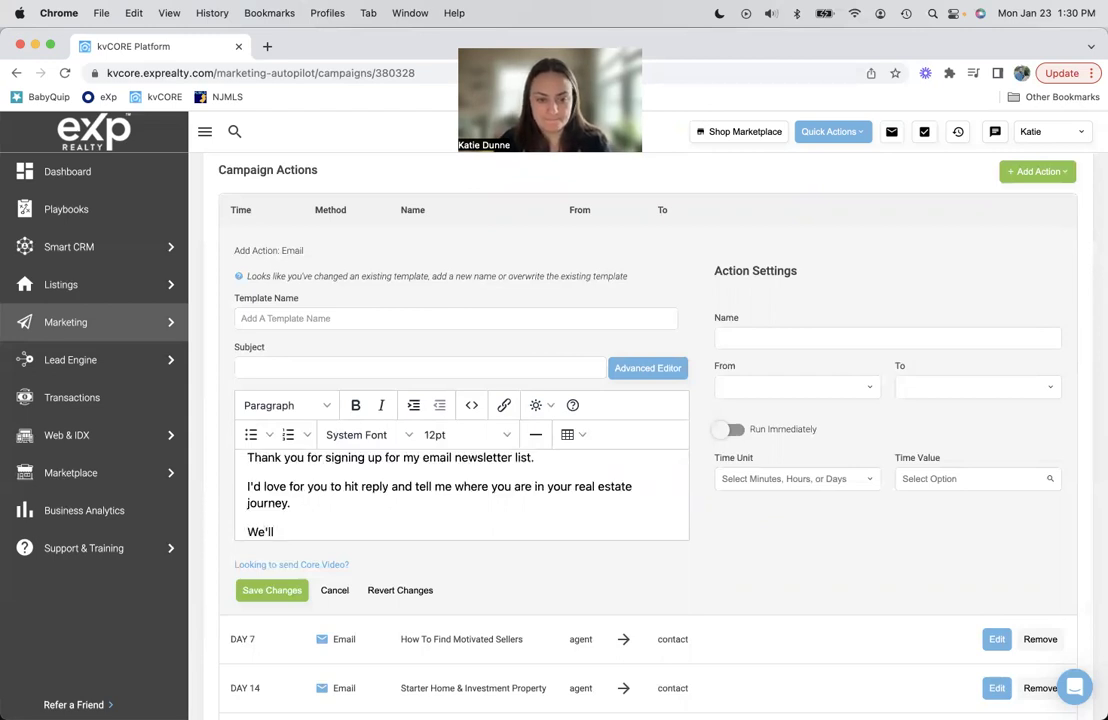
text( be in touch very )
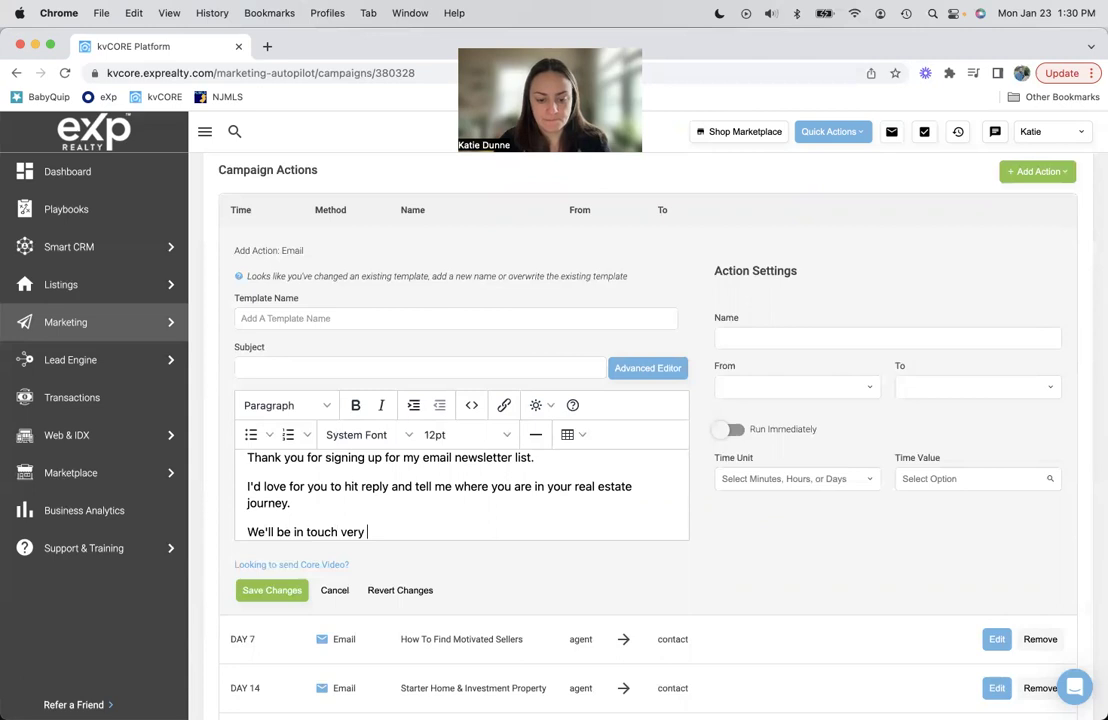
text(soon)
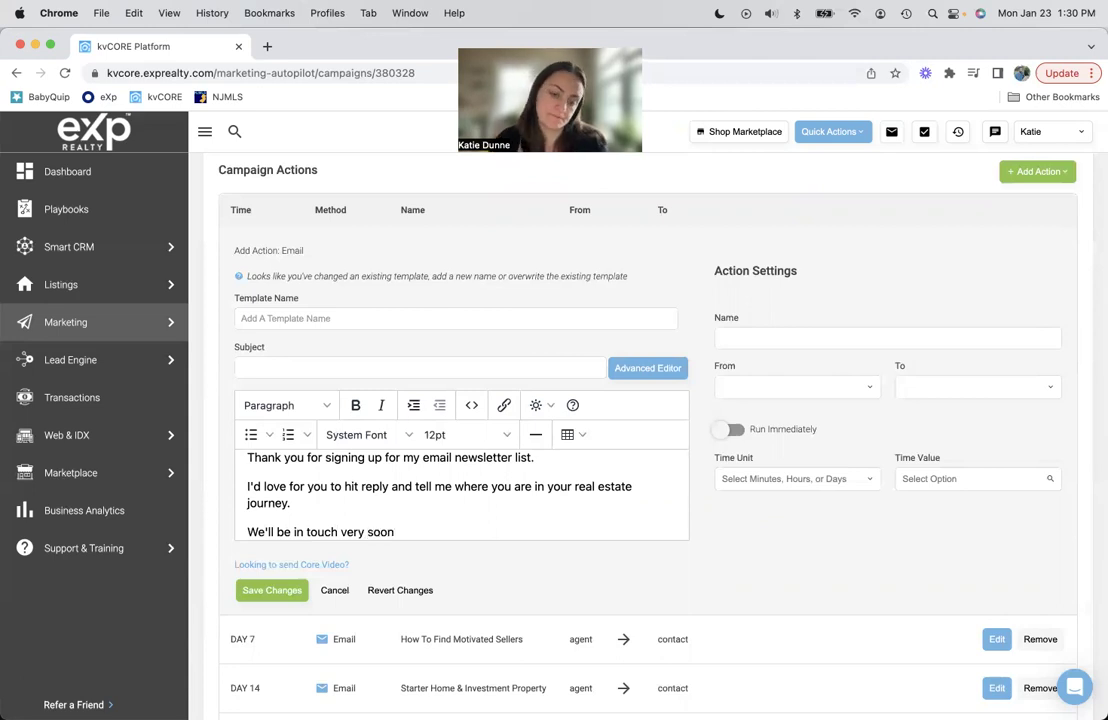
scroll(521, 487, down, 1)
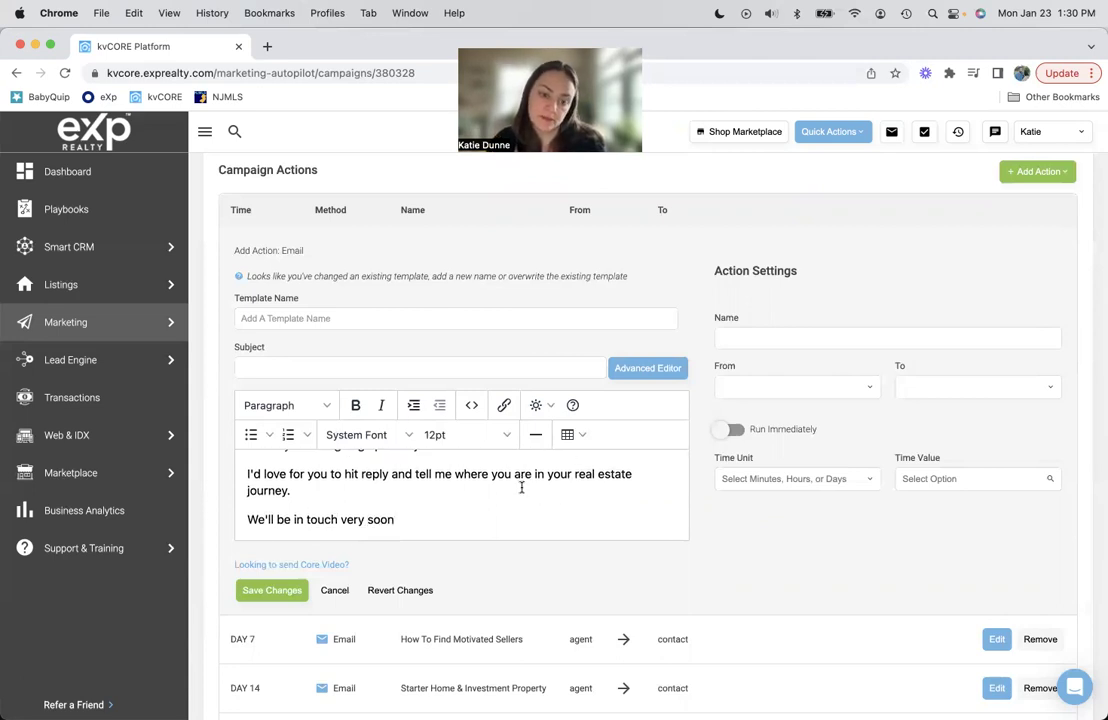
text(to )
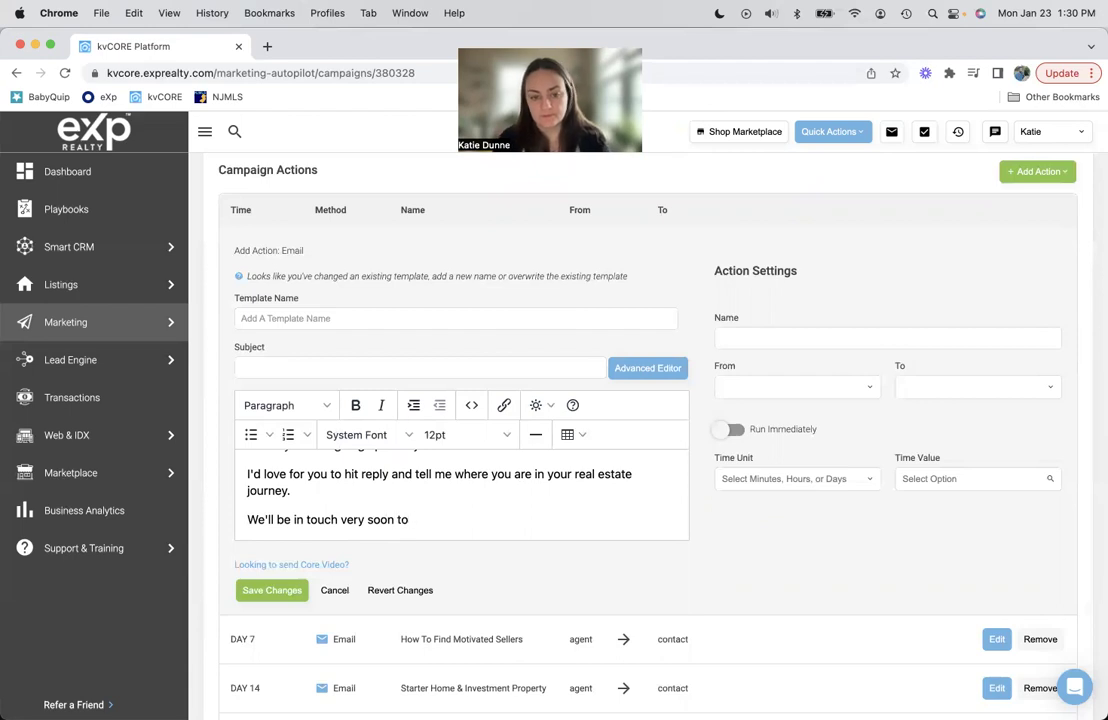
text(talk more)
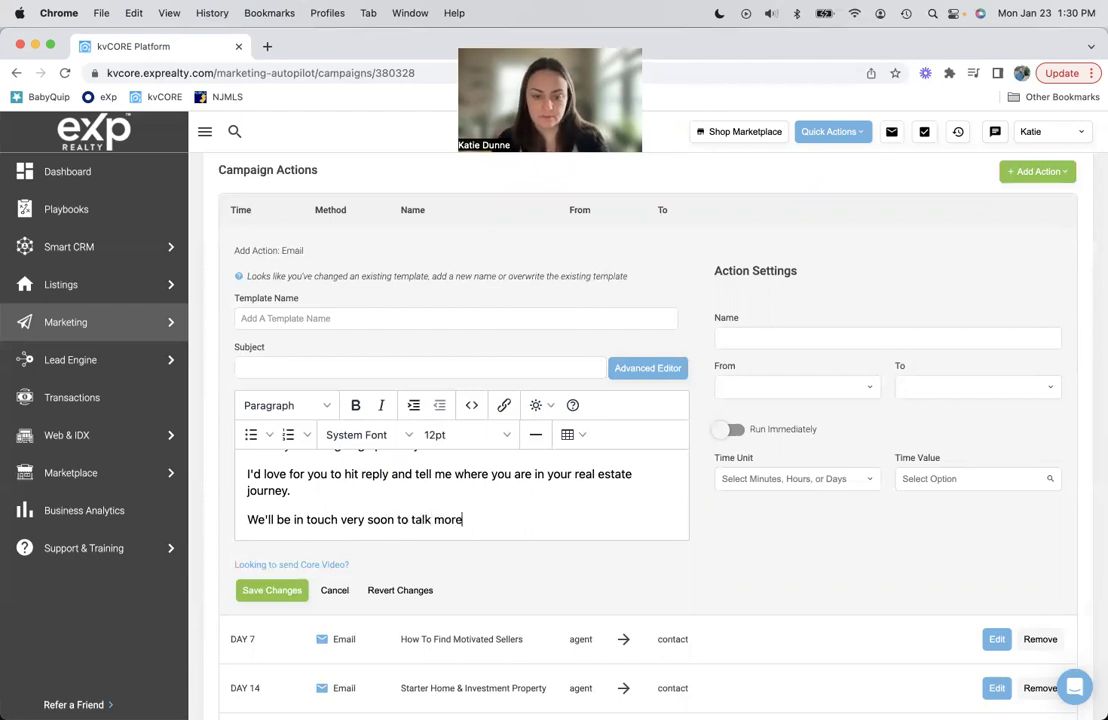
text( about how I can help.)
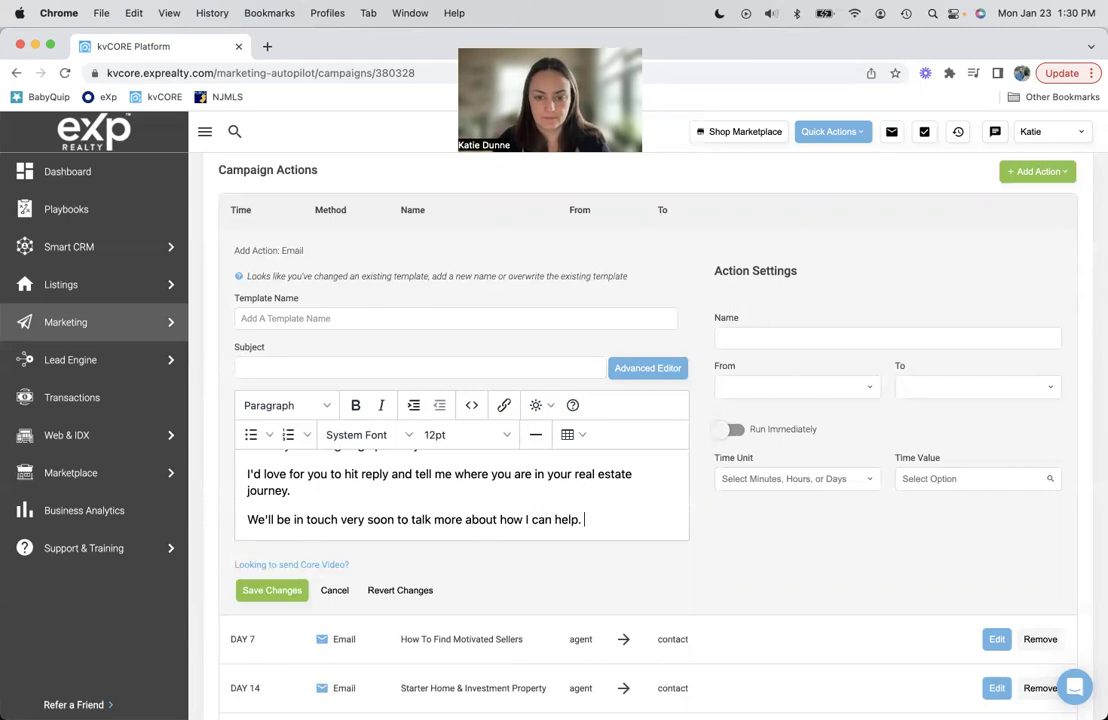
key(Return)
text(T)
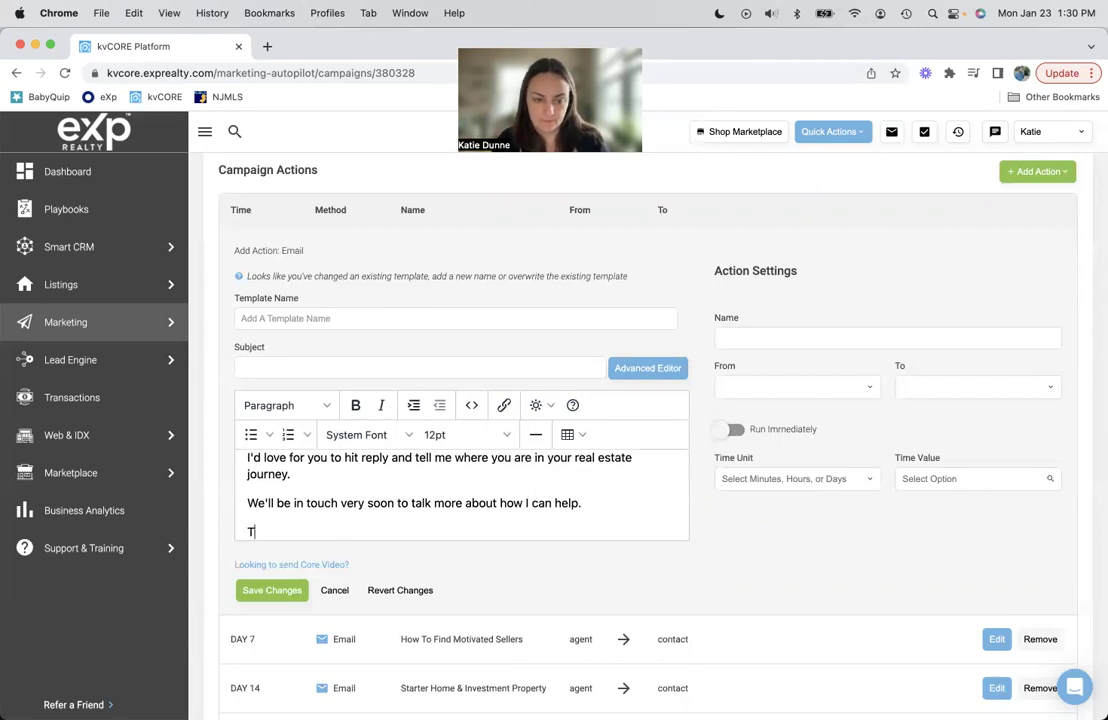
text(hanks,)
key(Return)
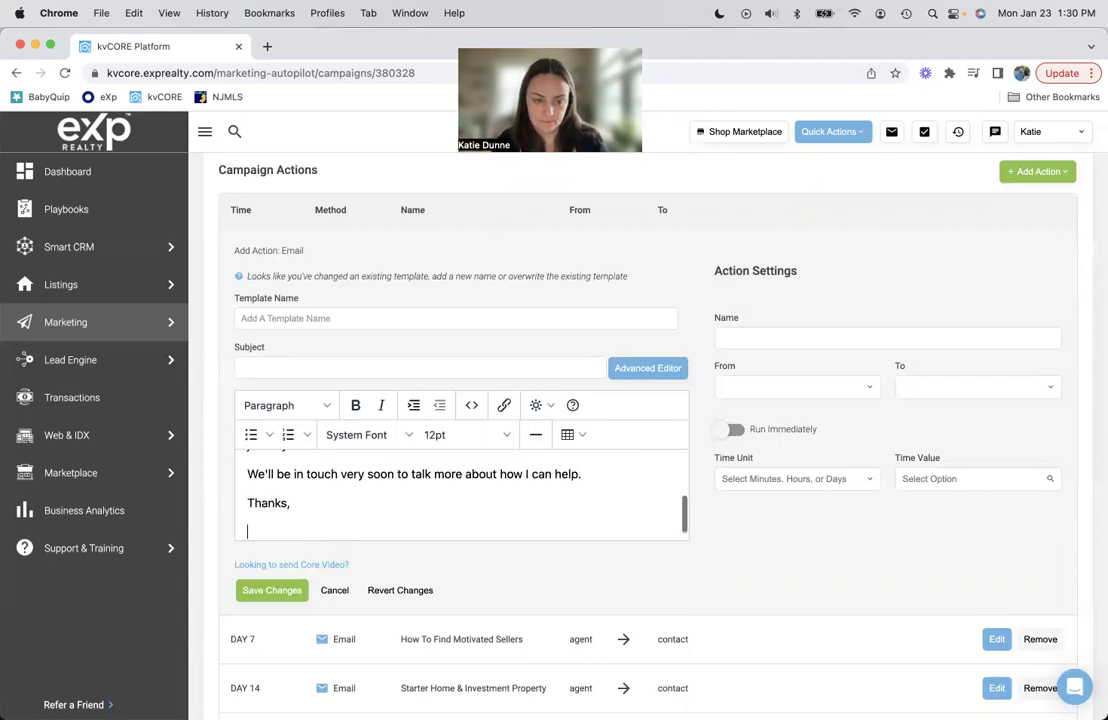
click(541, 404)
mouse_move(547, 460)
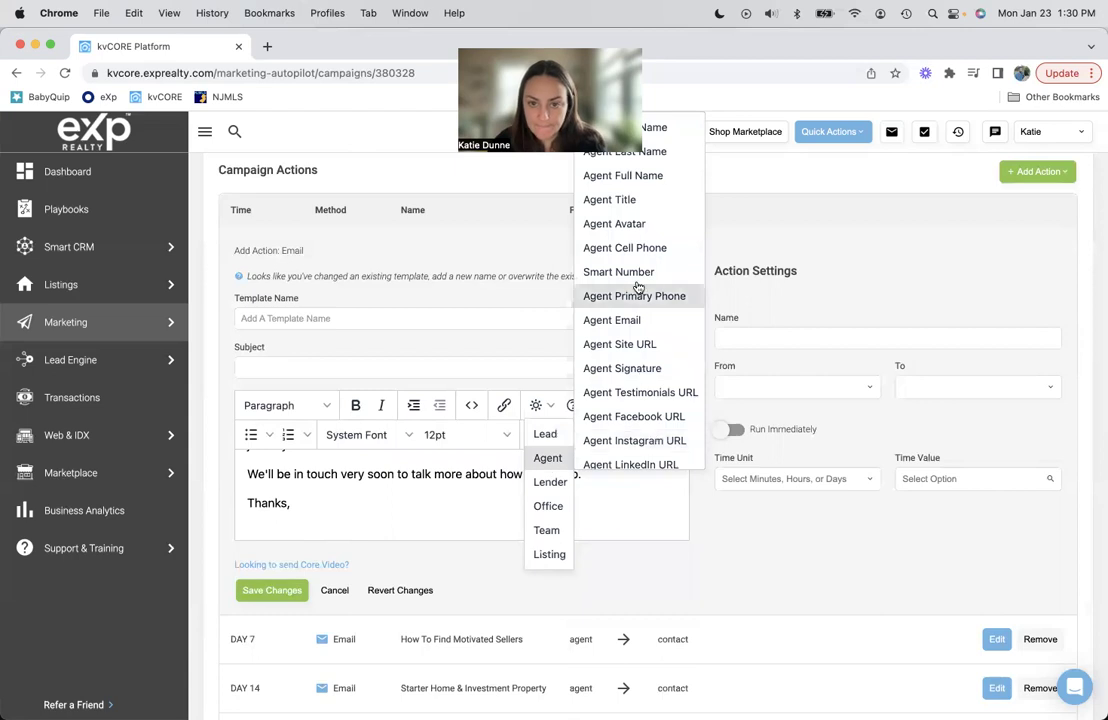
click(660, 130)
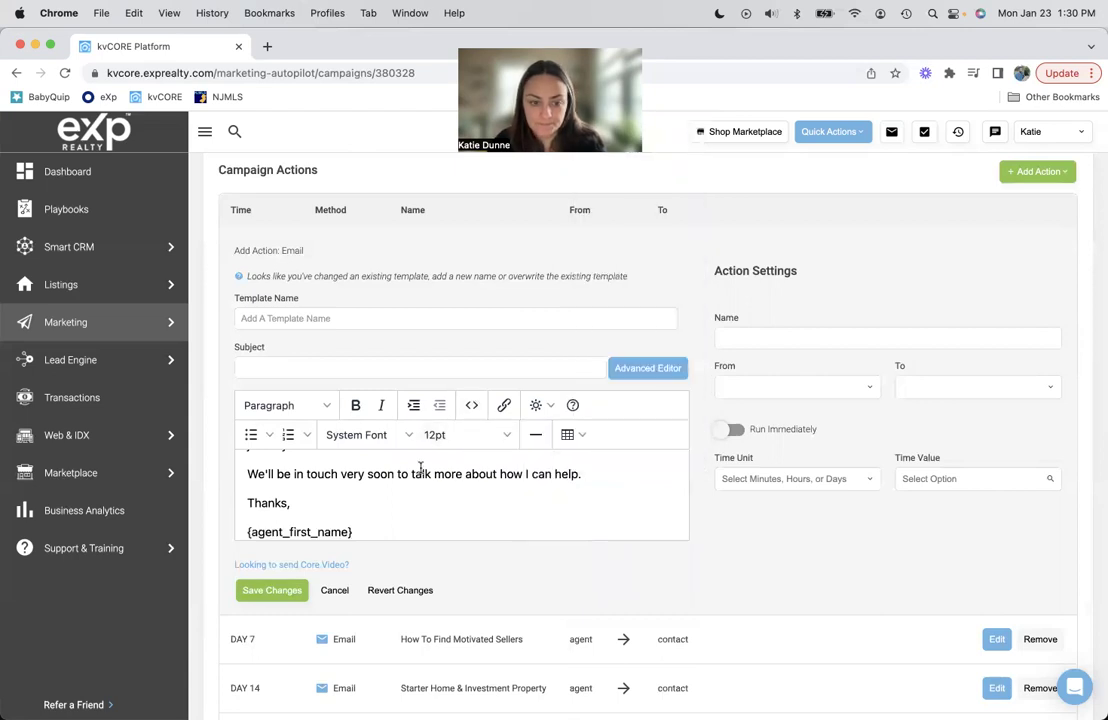
Step: Name the template 'KD - Welcome' and set the subject to 'Hi {first_name}!'
scroll(420, 470, up, 5)
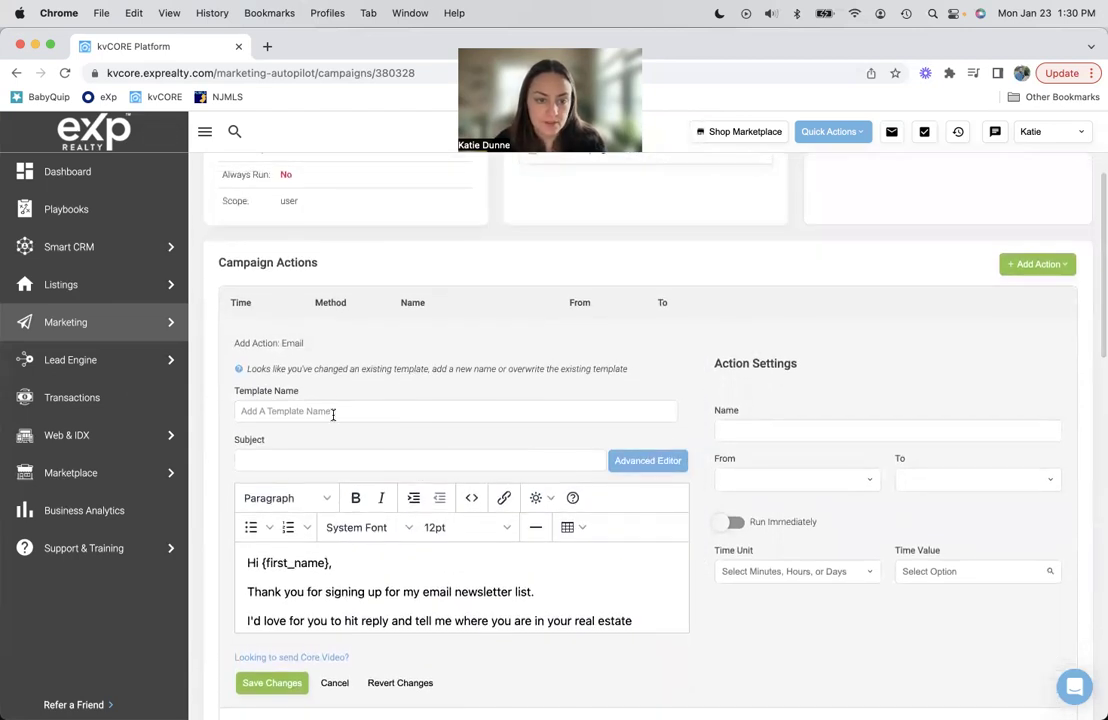
click(332, 413)
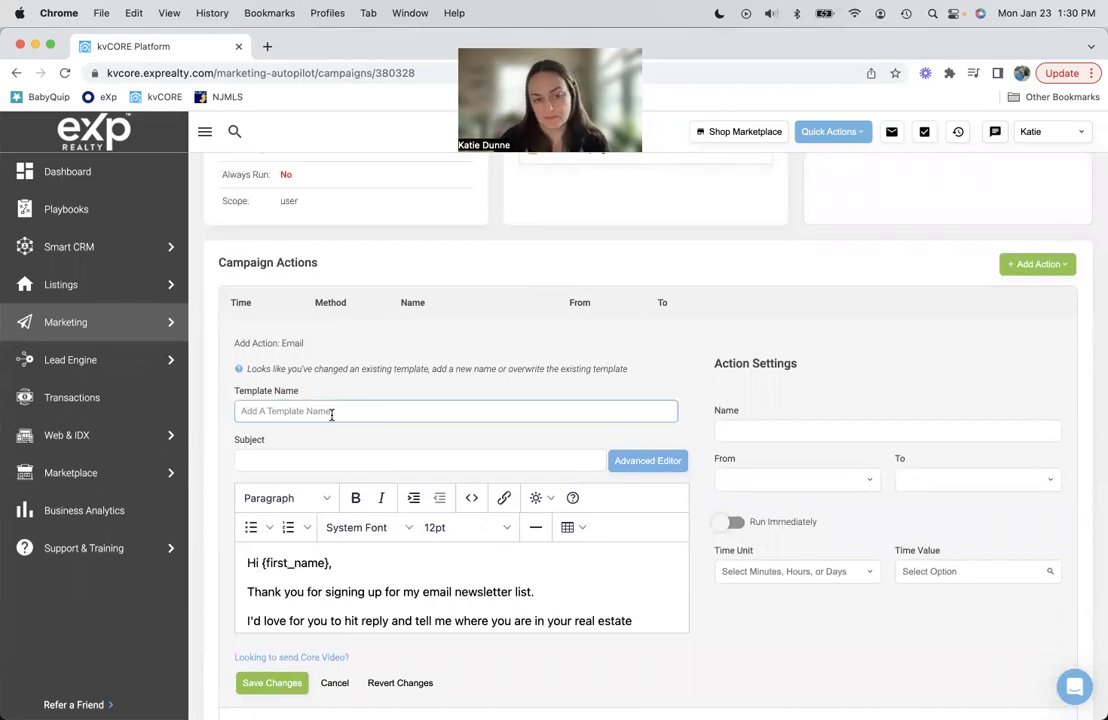
text(KD -)
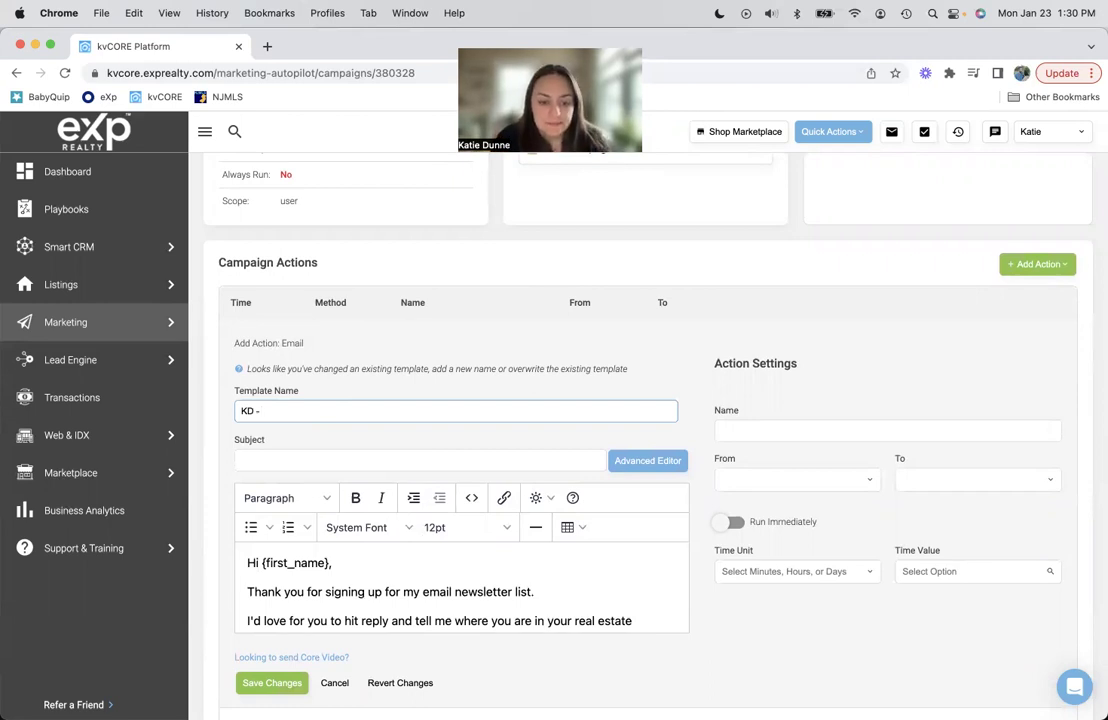
text(Thank)
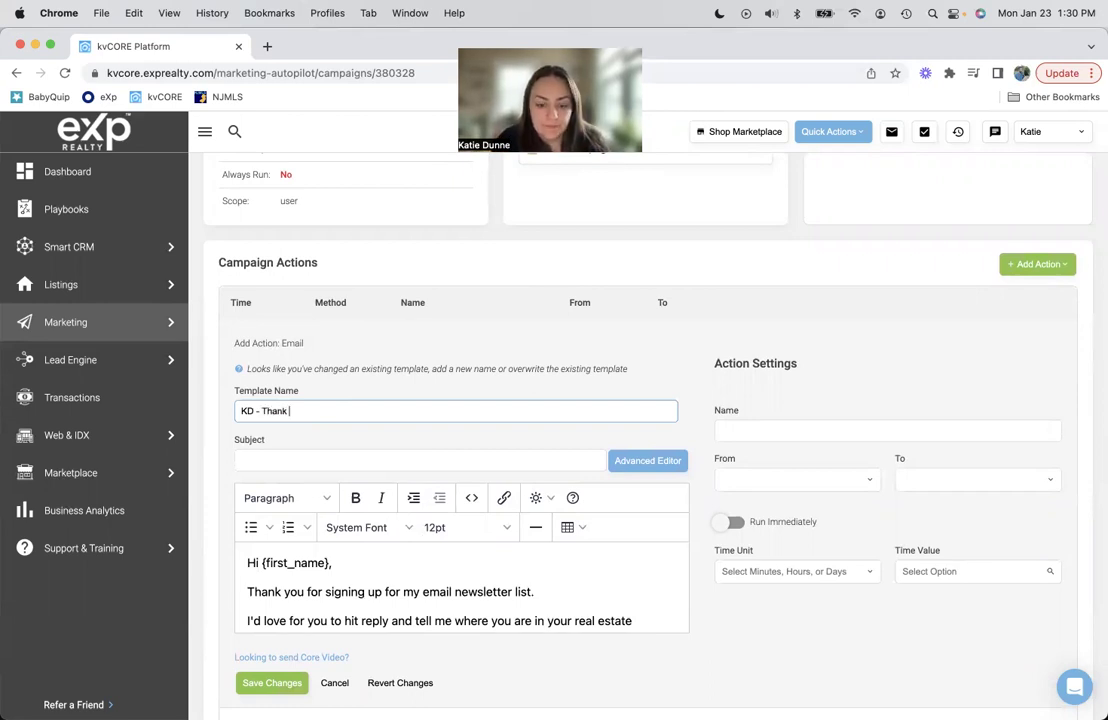
key(BackSpace)
key(BackSpace)
key(BackSpace)
key(BackSpace)
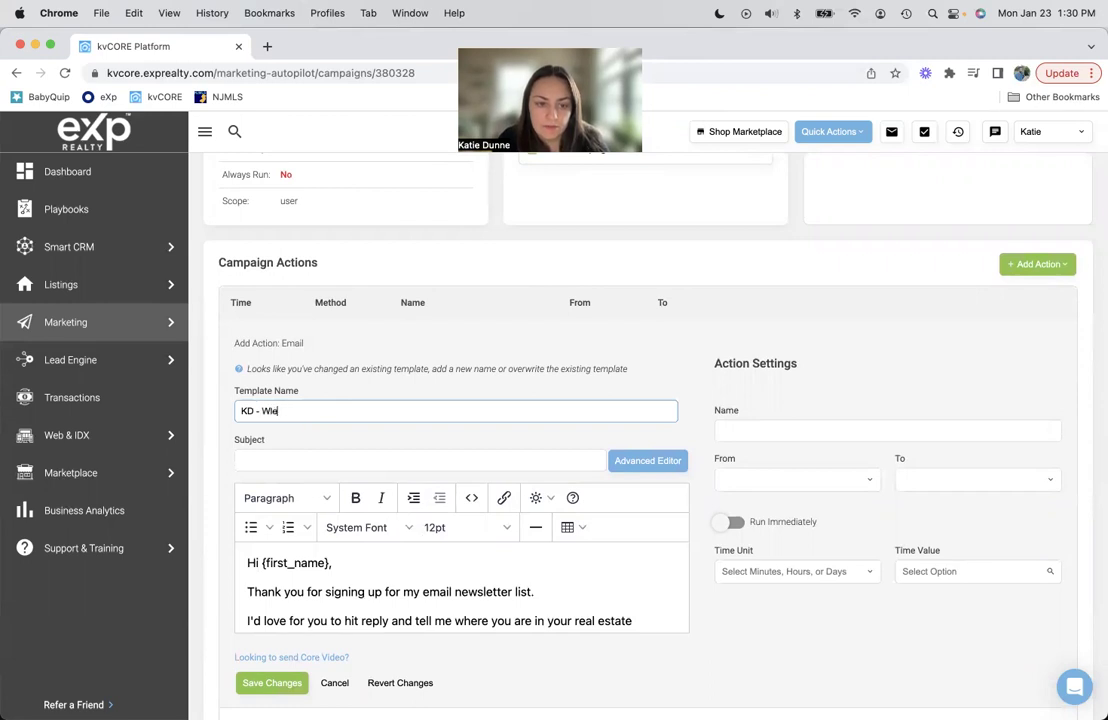
text(Welcom)
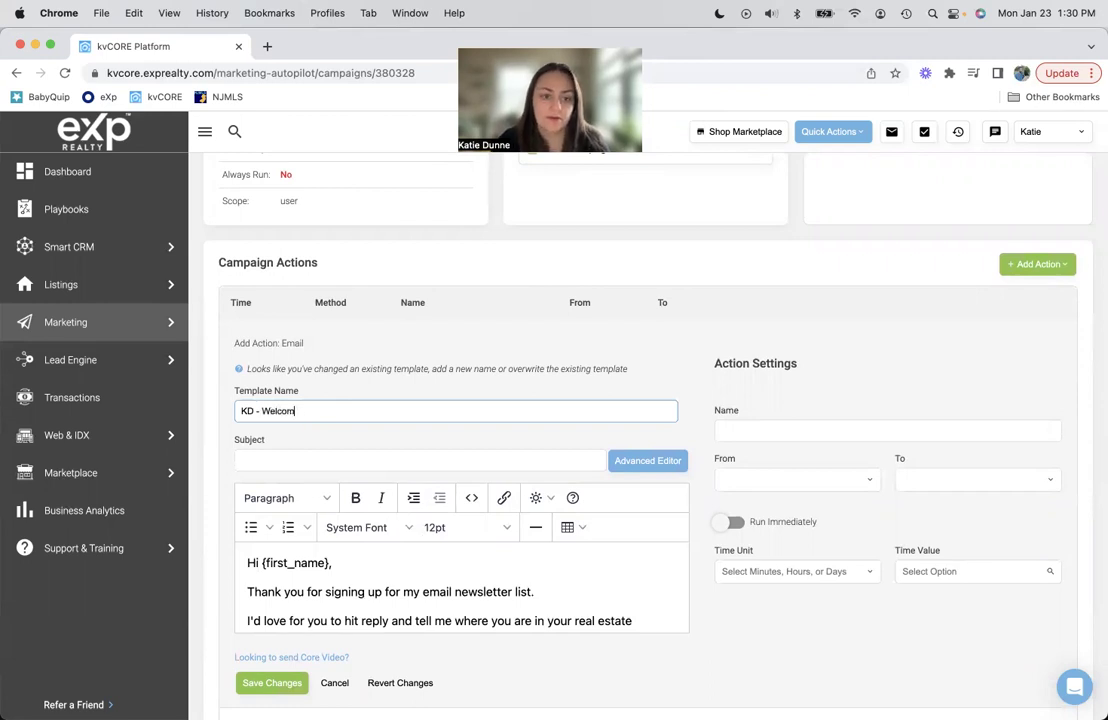
text(e)
click(277, 461)
text(Hi)
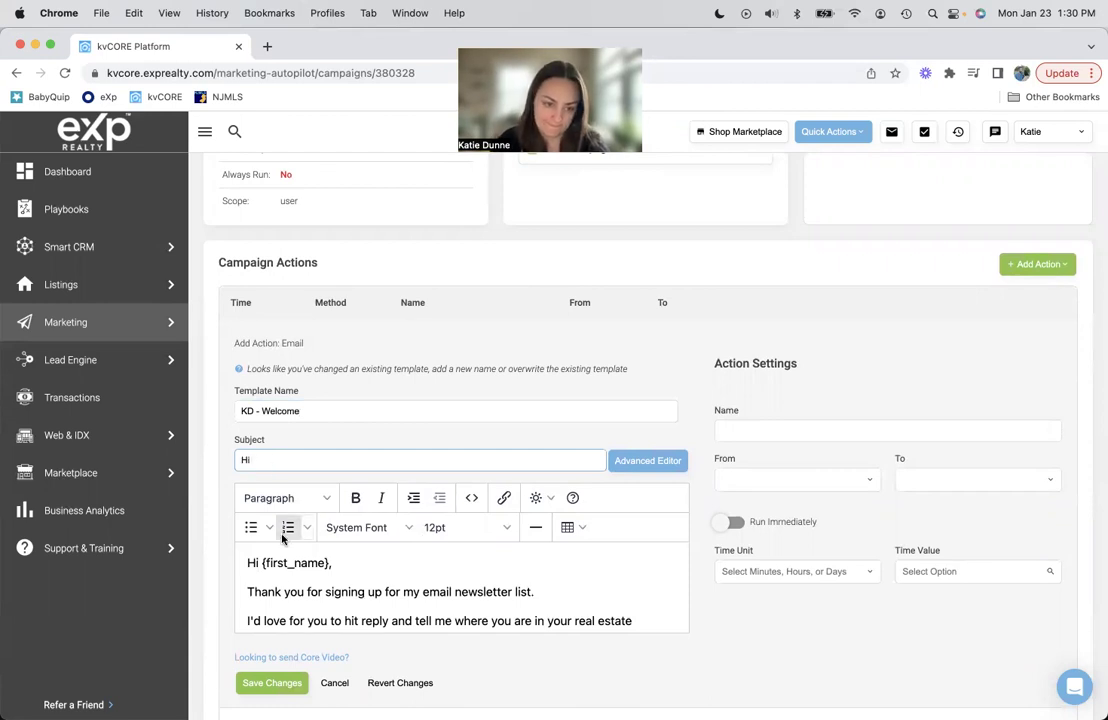
mouse_move(185, 565)
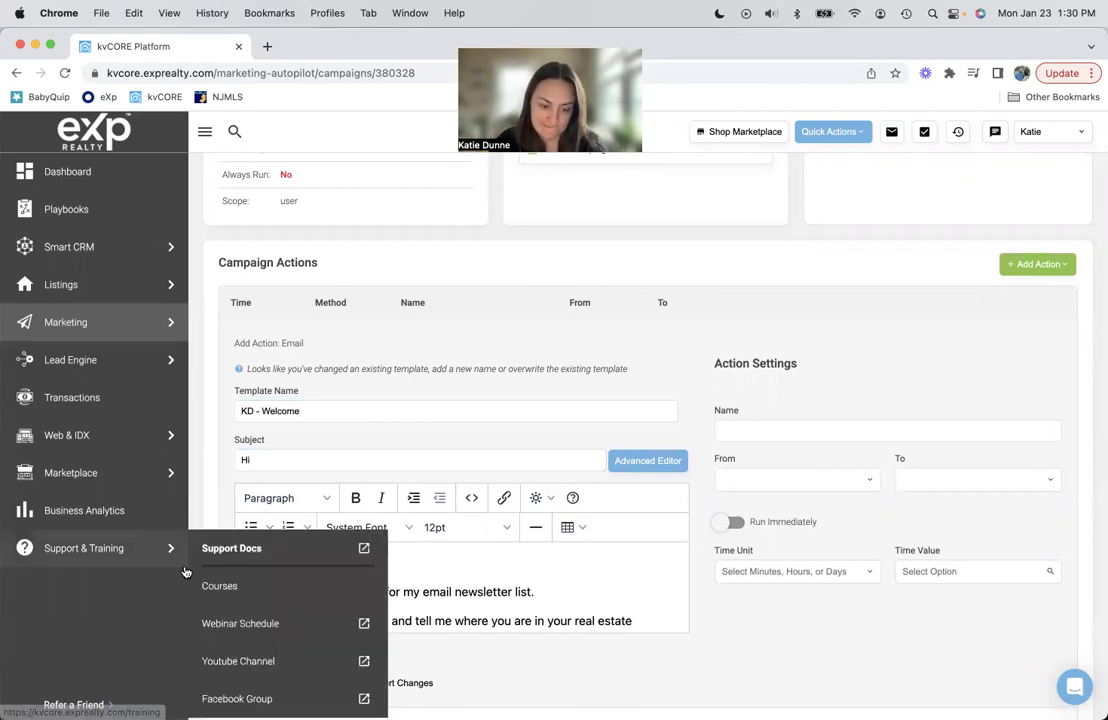
click(267, 455)
mouse_move(160, 460)
text(Hi {first_name},)
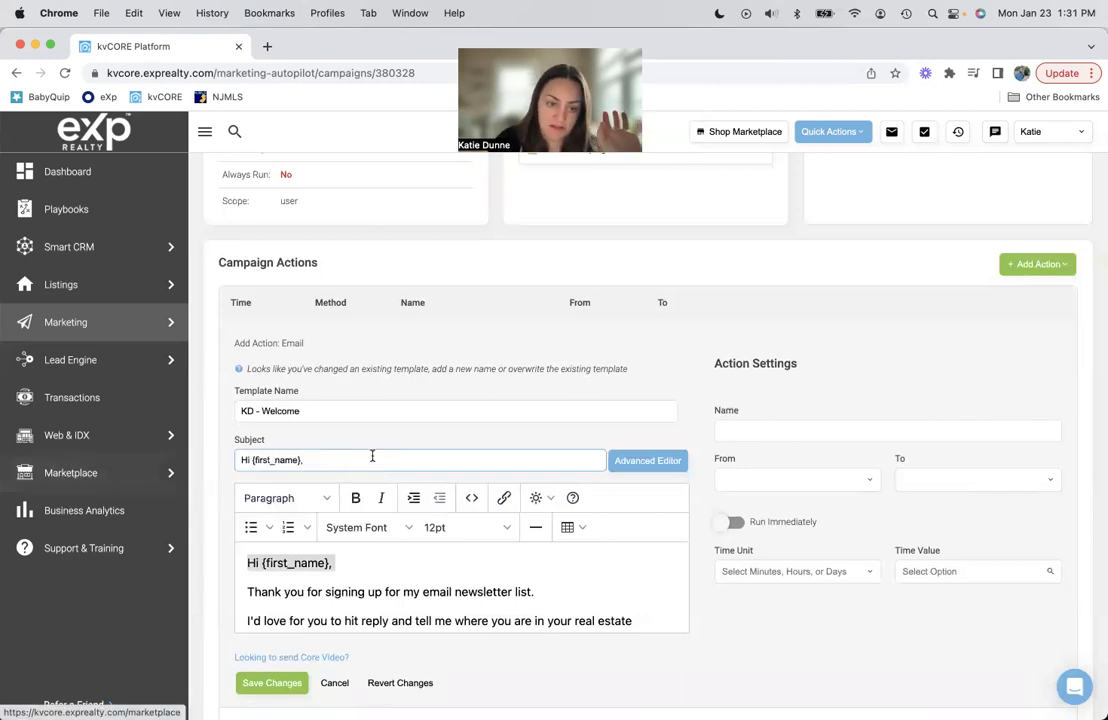
key(BackSpace)
text(!)
click(385, 440)
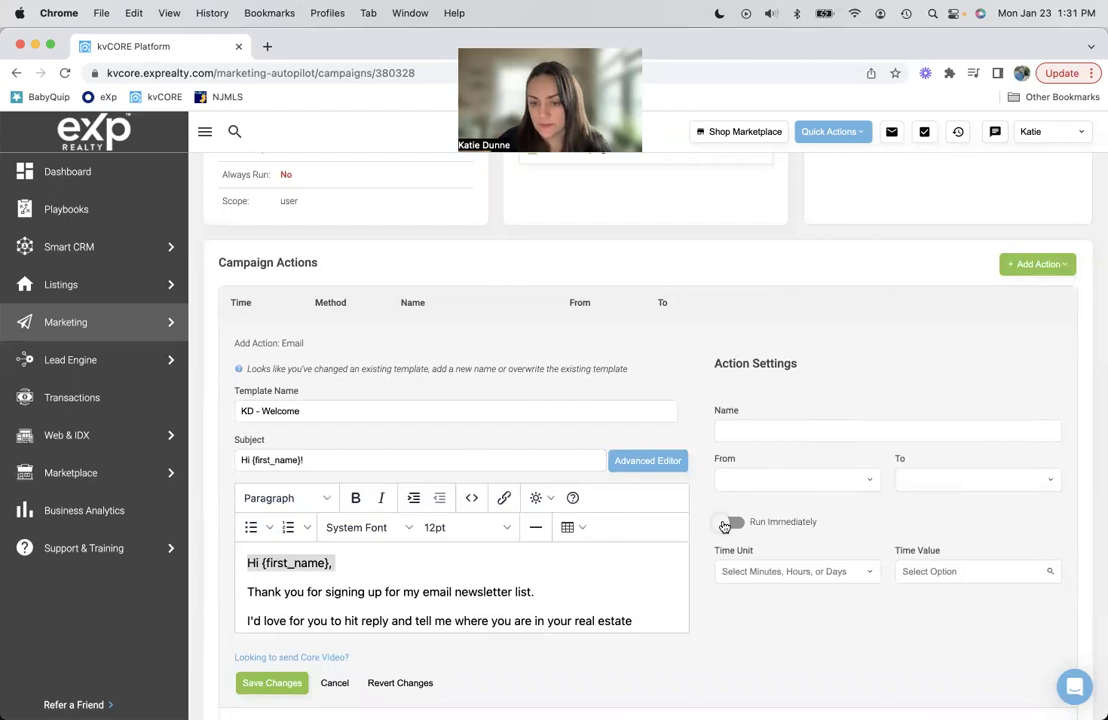
Step: Turn on Run Immediately, name the action 'Welcome email', and make Agent the sender
click(724, 523)
click(758, 428)
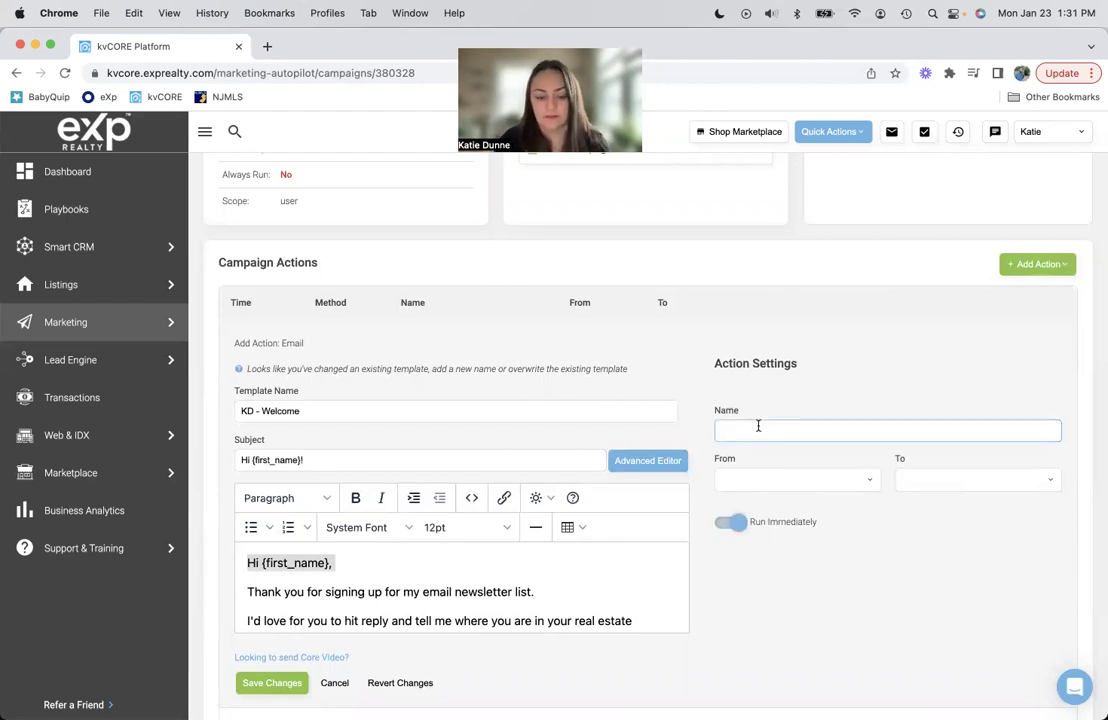
text(Welcome email)
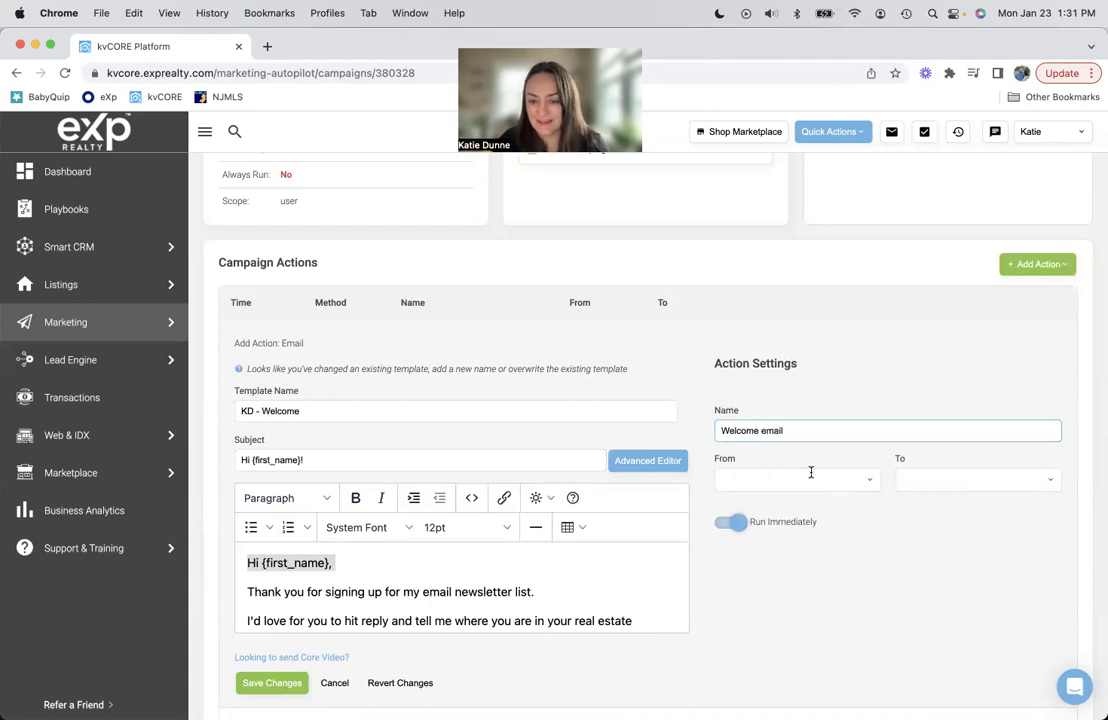
click(811, 472)
click(782, 502)
scroll(813, 583, down, 3)
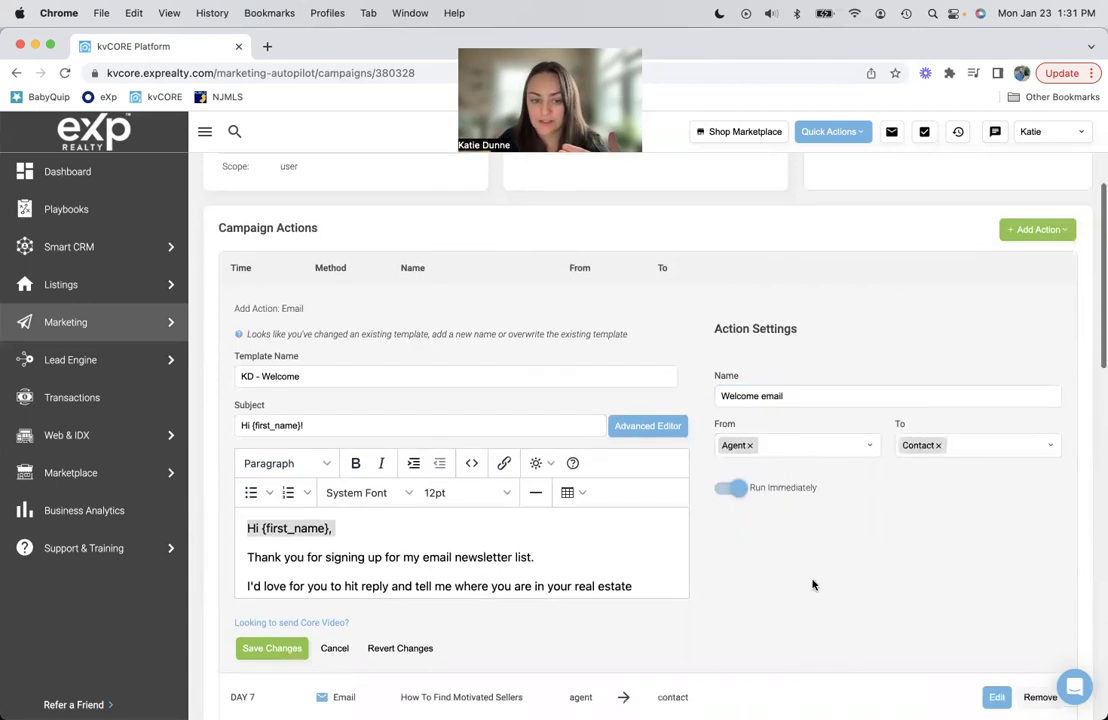
Step: Save the Welcome email and confirm it tops Campaign Actions as Immediately, ahead of DAY 7
click(275, 588)
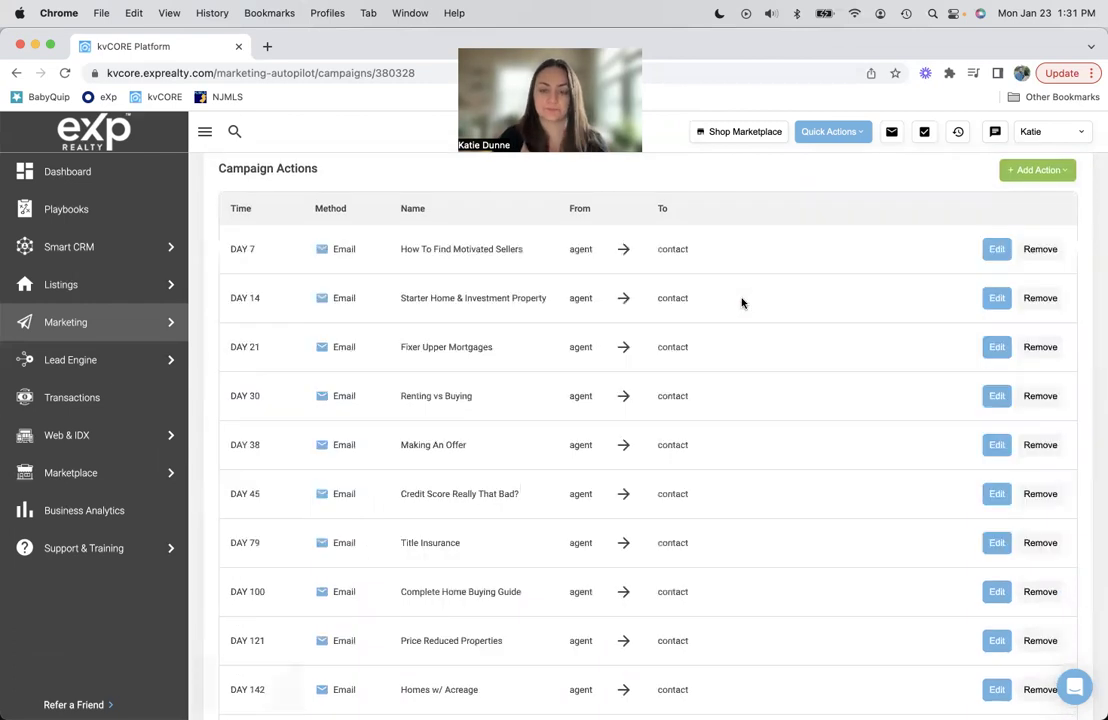
scroll(742, 302, up, 5)
scroll(770, 300, up, 1)
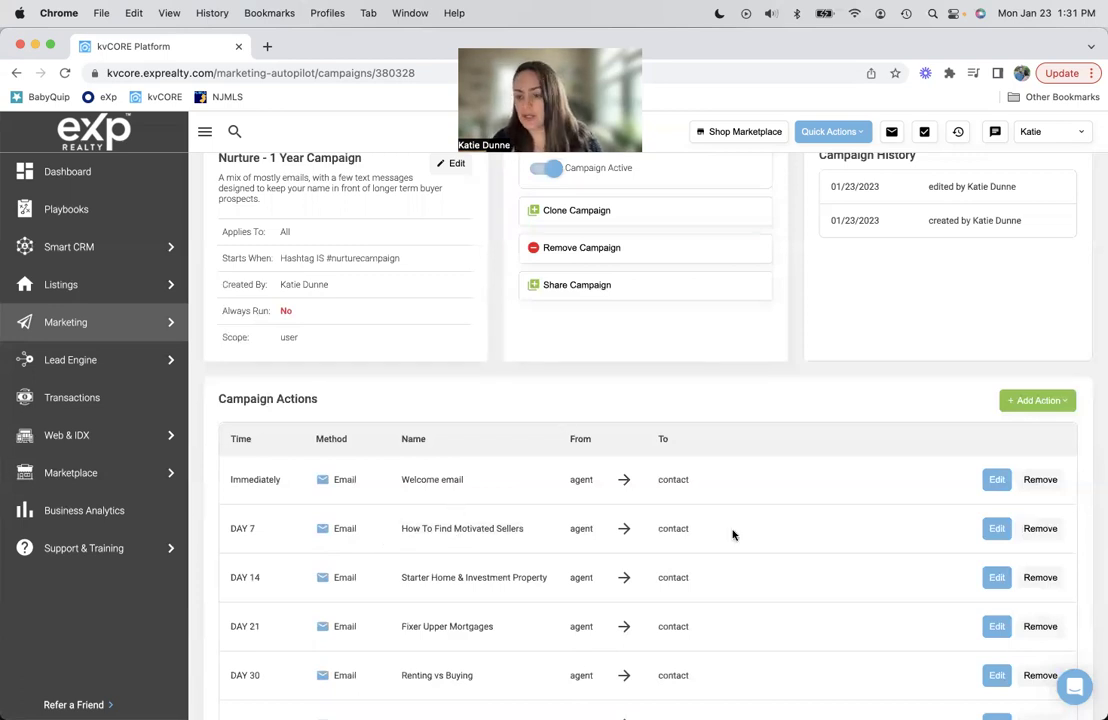
scroll(800, 480, down, 2)
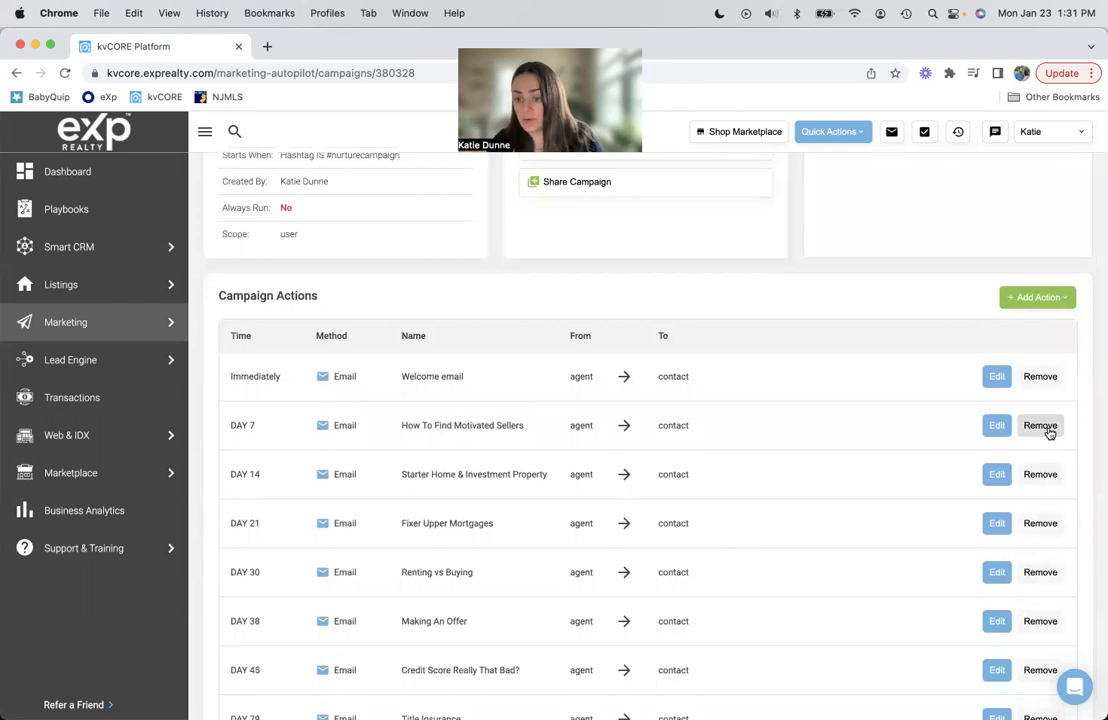
scroll(1000, 585, down, 5)
scroll(702, 450, down, 4)
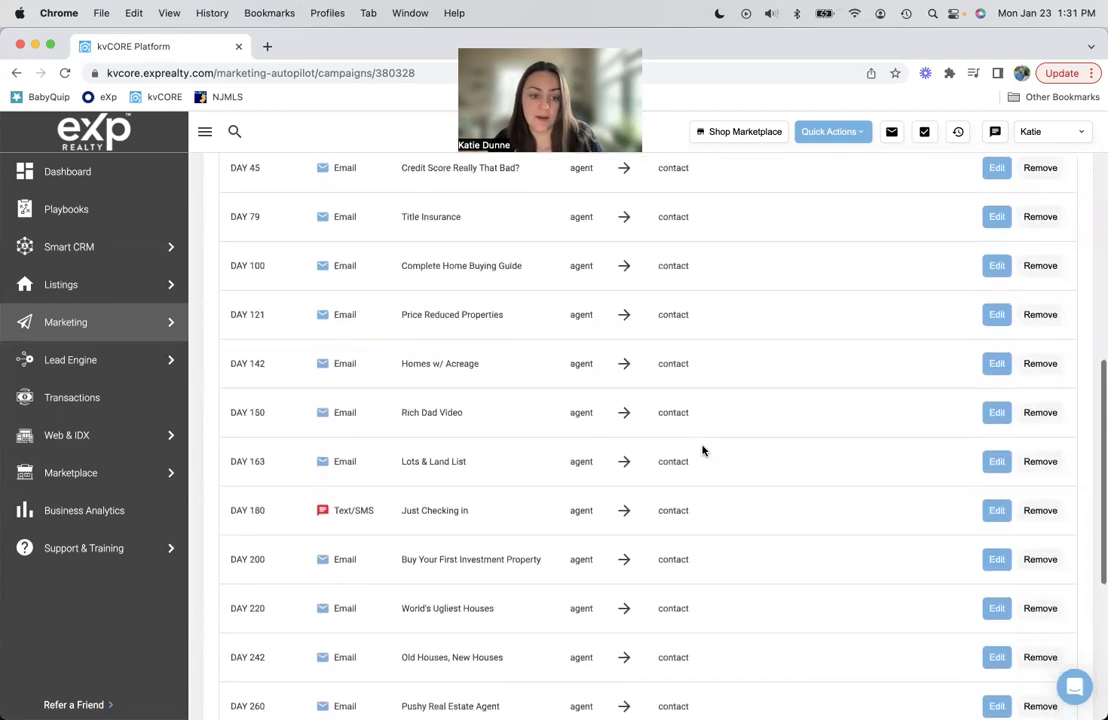
scroll(702, 450, up, 12)
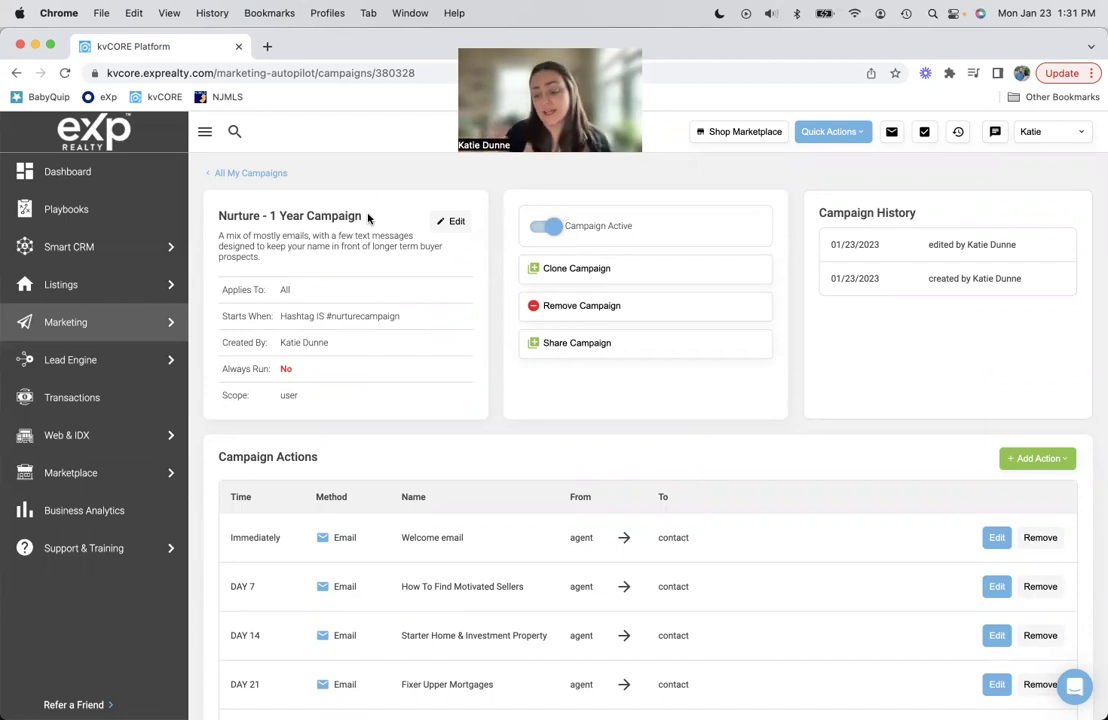
scroll(745, 470, down, 5)
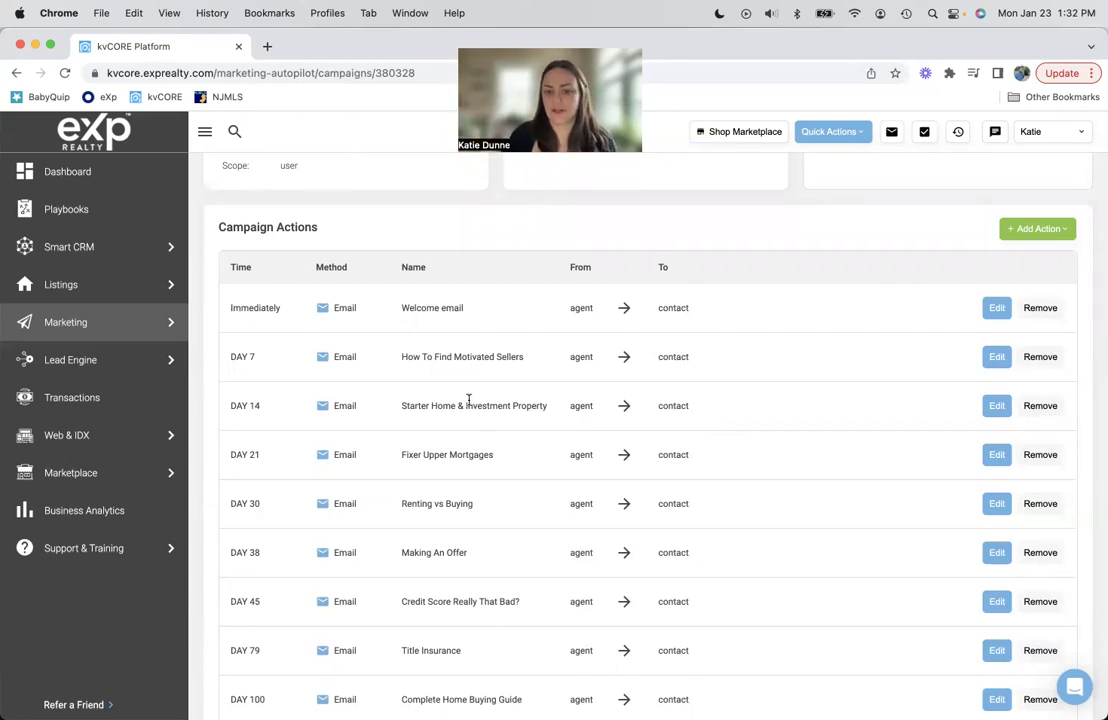
click(986, 404)
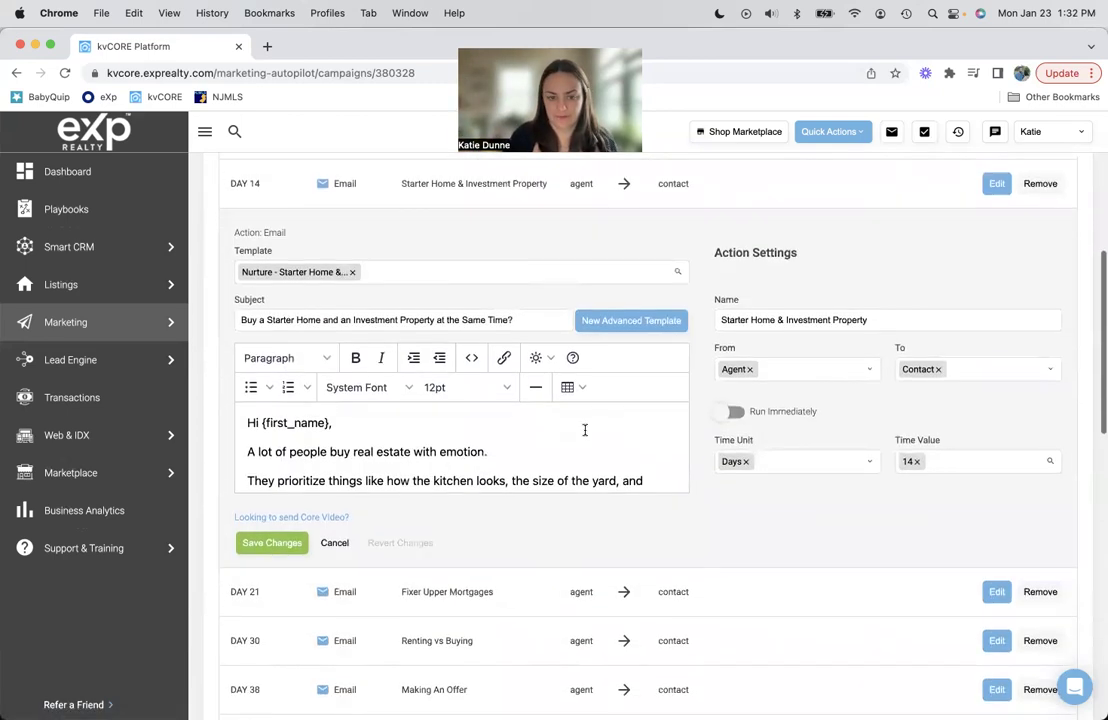
scroll(549, 423, down, 3)
scroll(549, 440, up, 3)
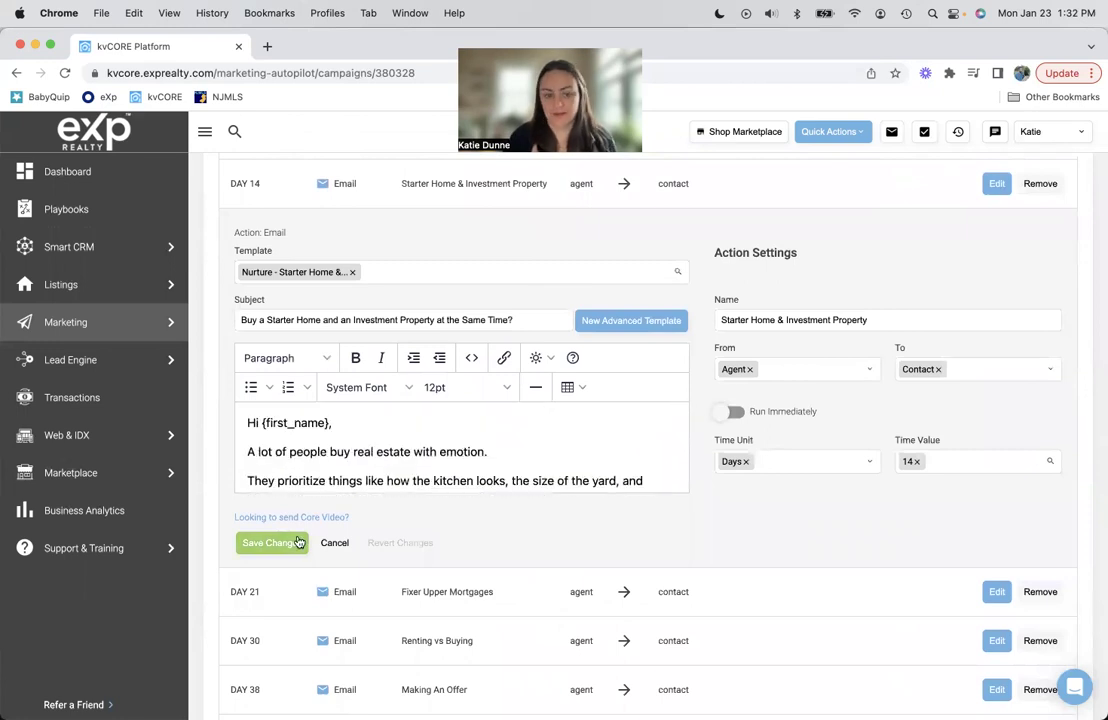
click(335, 542)
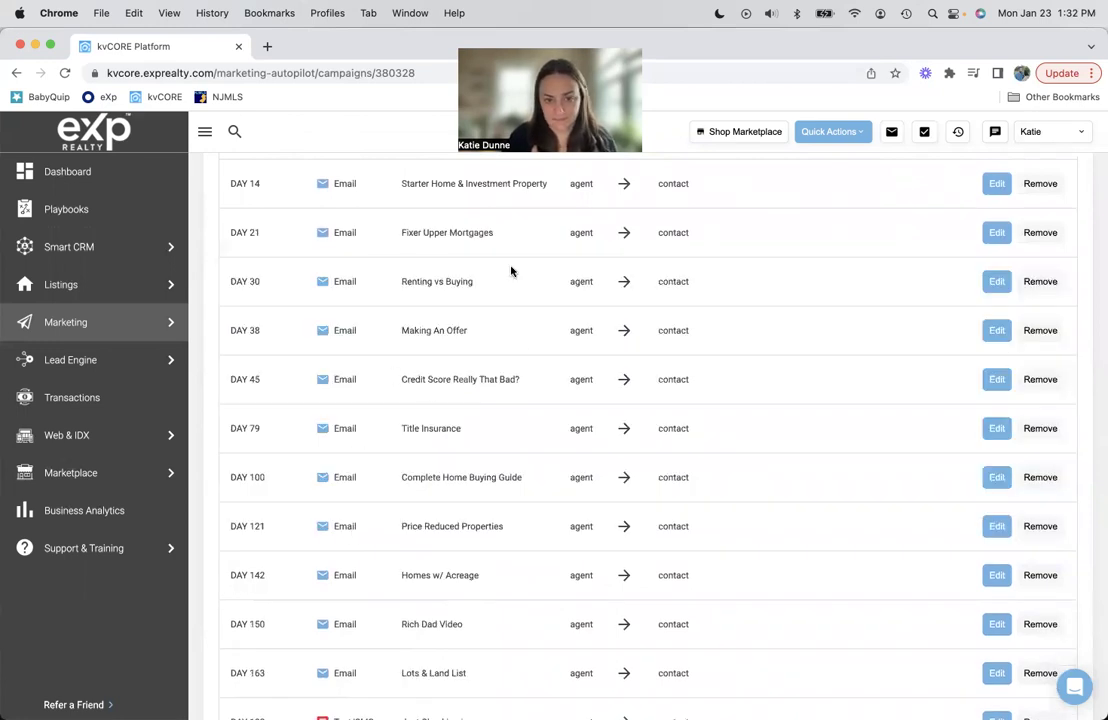
scroll(490, 280, up, 1)
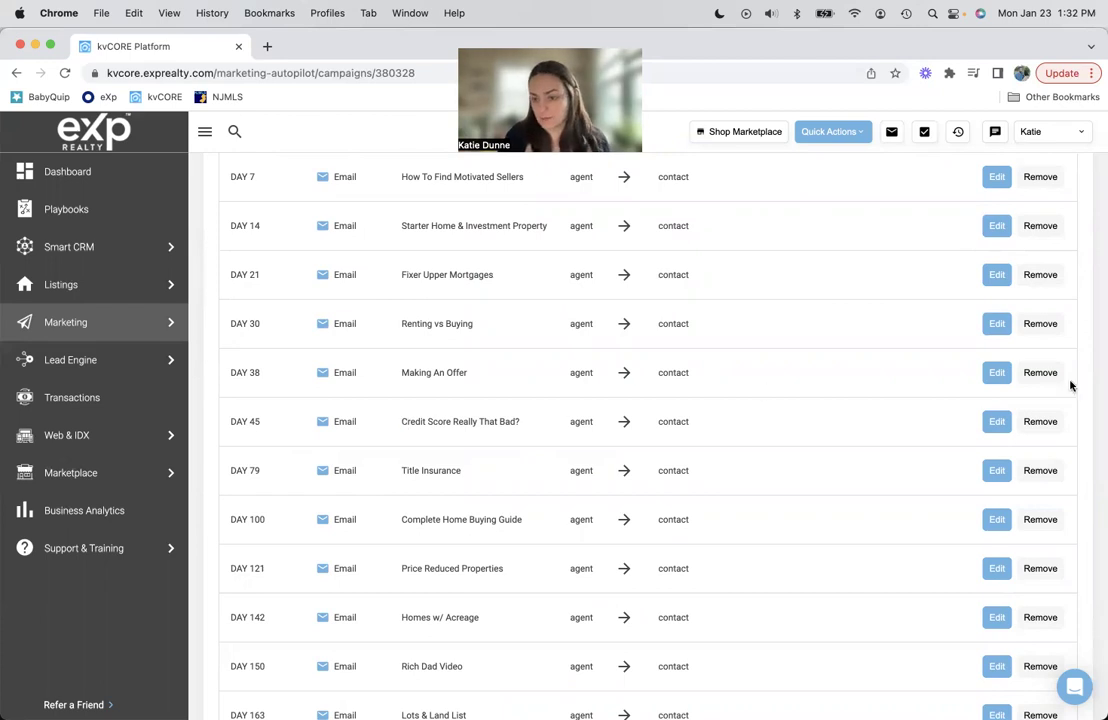
scroll(642, 385, down, 1)
scroll(642, 385, up, 5)
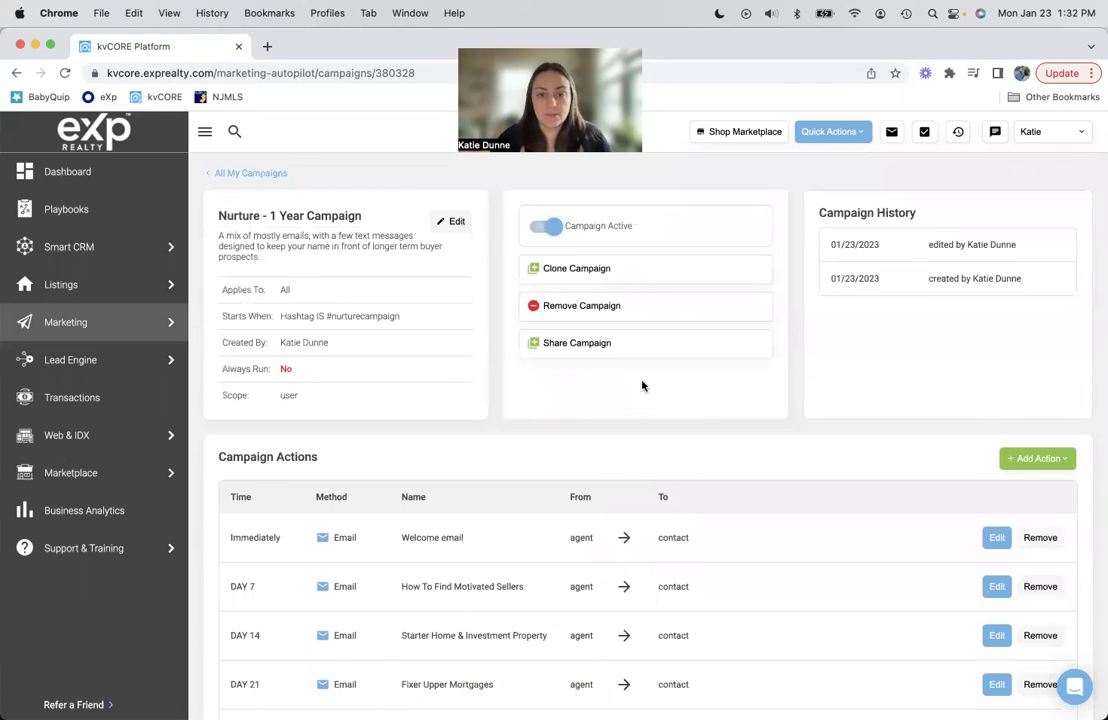
scroll(734, 378, down, 7)
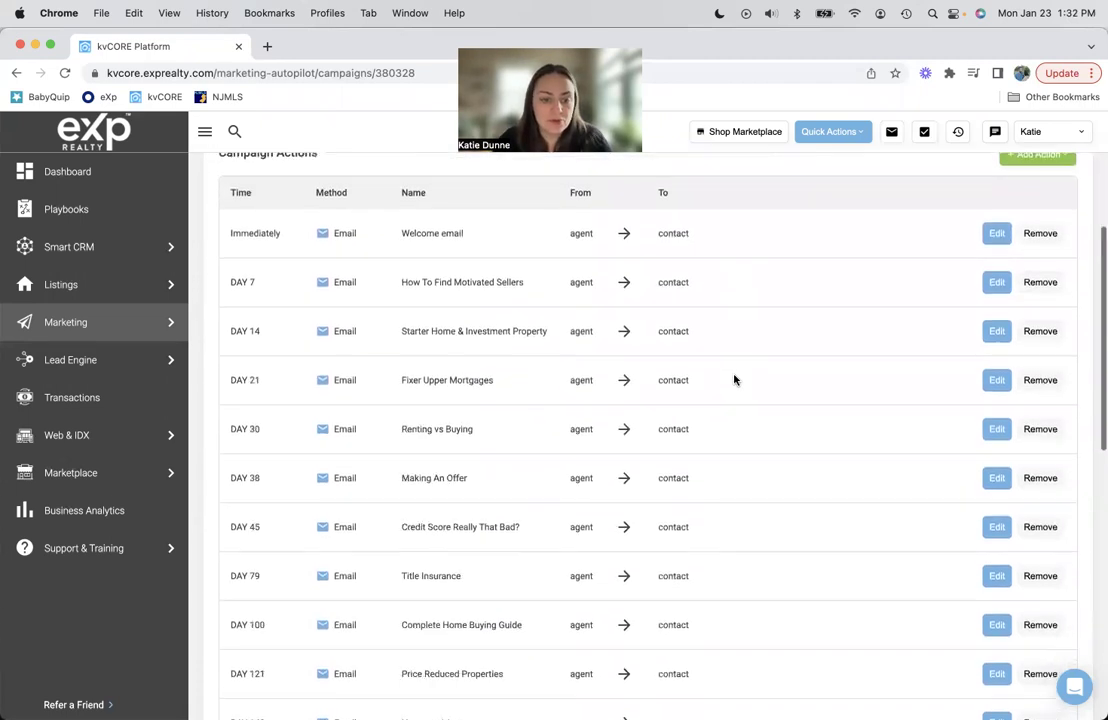
scroll(734, 378, down, 3)
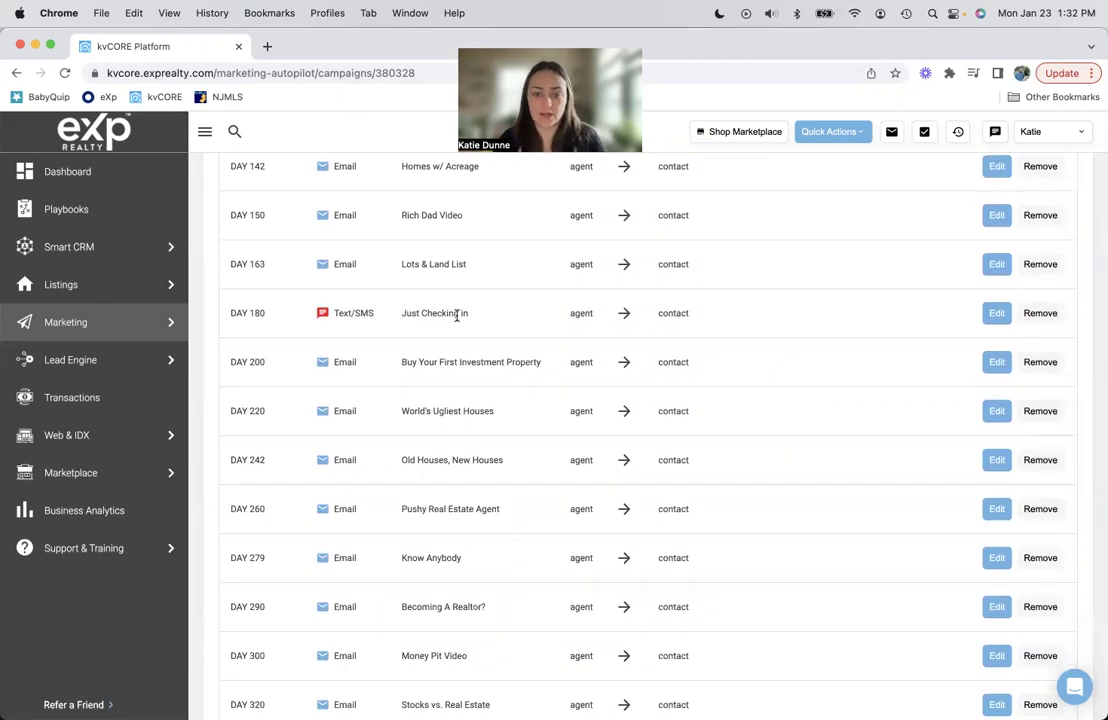
scroll(457, 316, up, 10)
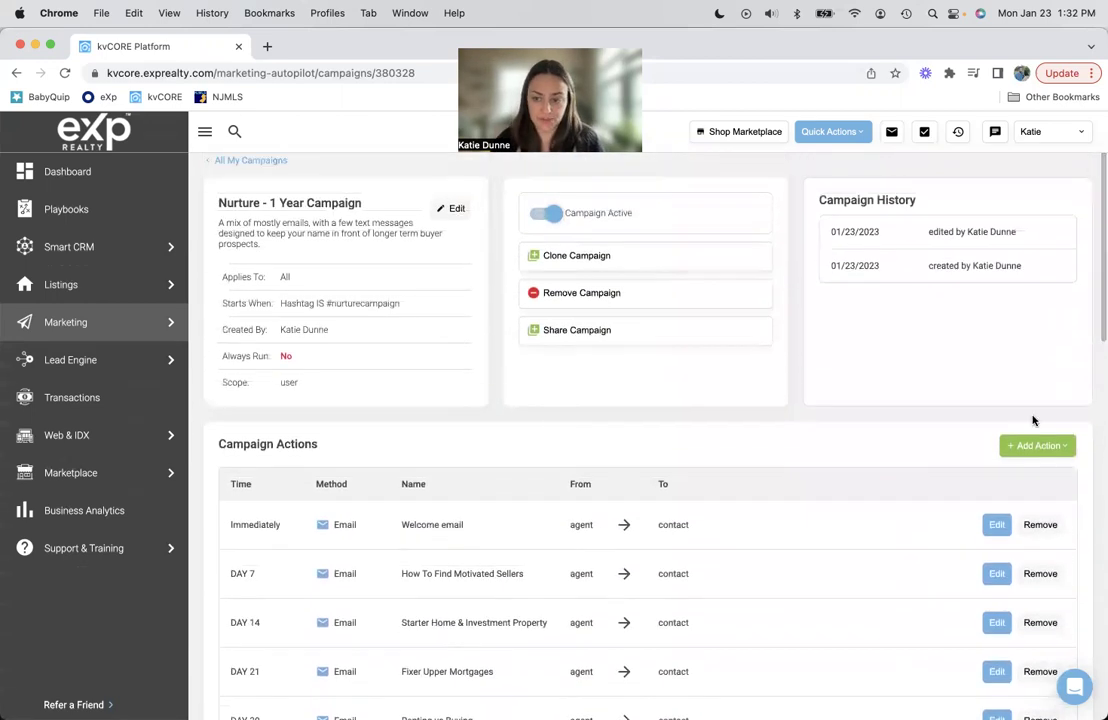
scroll(1000, 400, down, 3)
click(1044, 314)
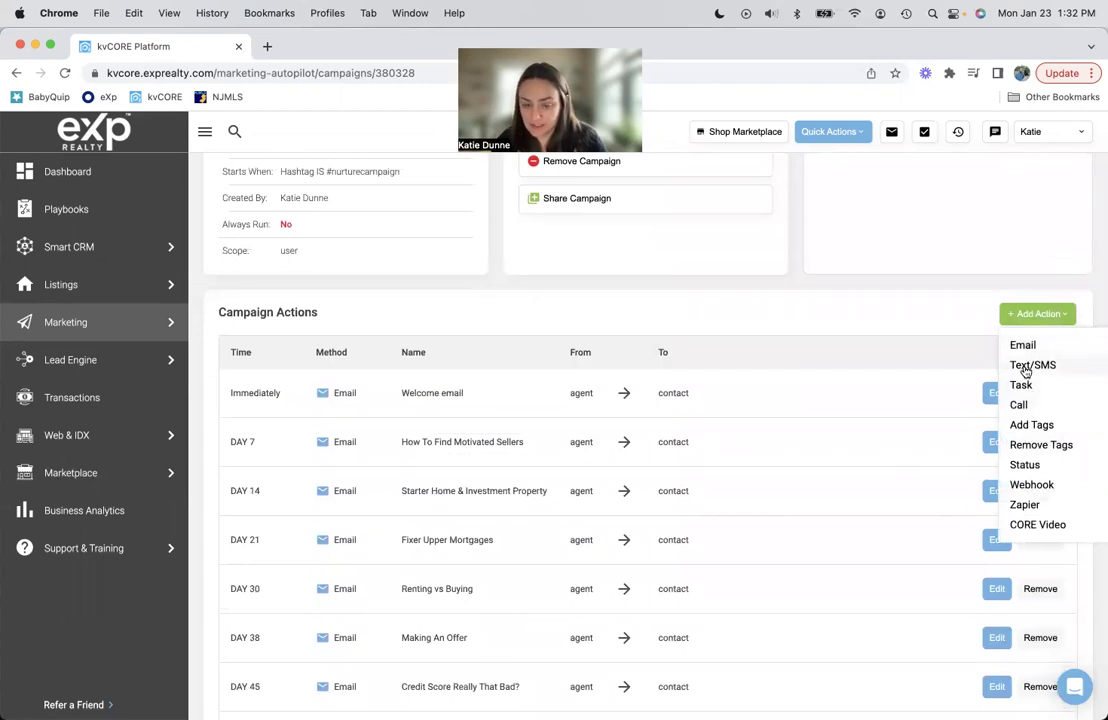
click(1031, 365)
scroll(537, 587, down, 3)
scroll(537, 587, up, 2)
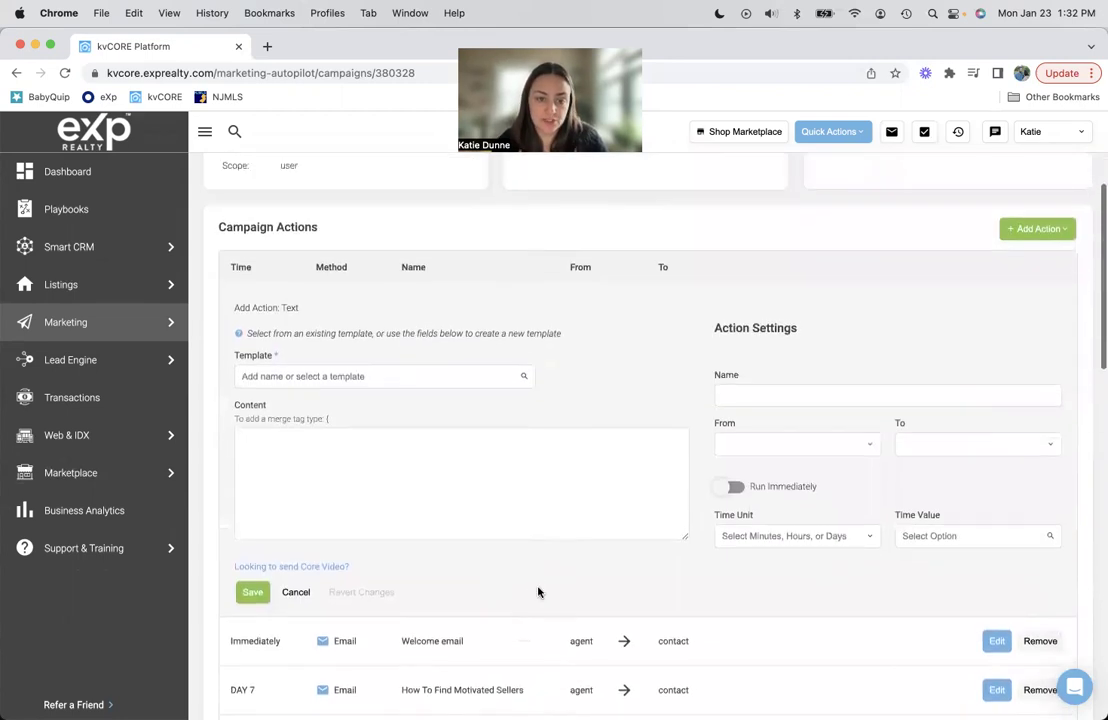
click(298, 593)
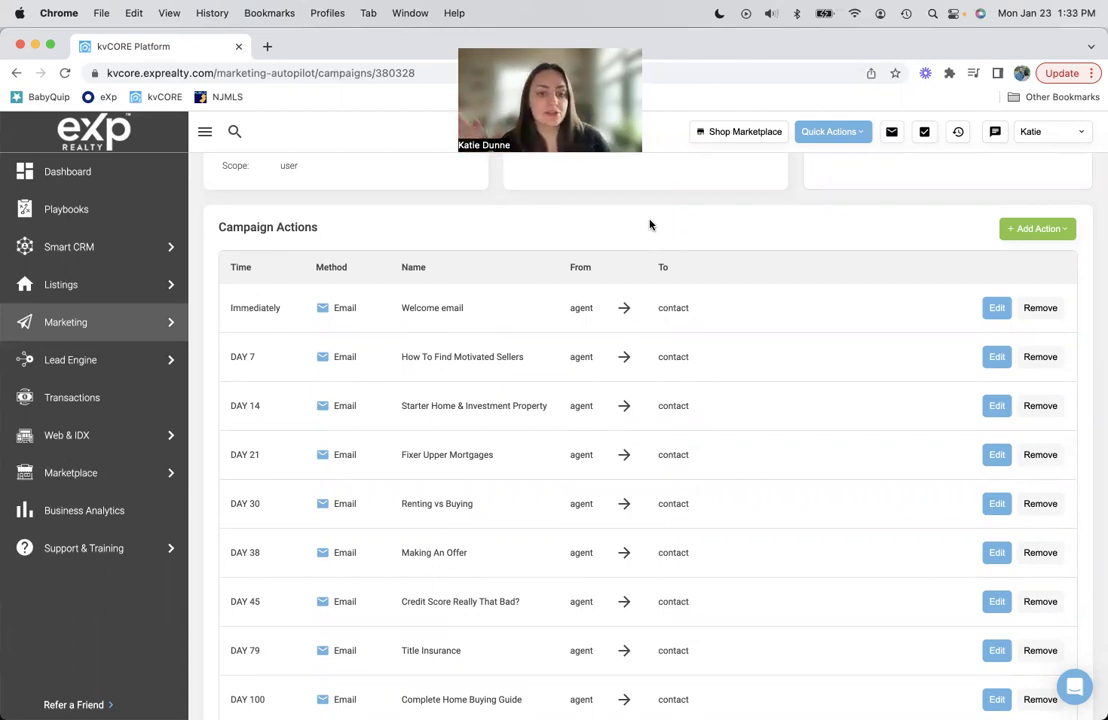
Step: Go back to the All My Campaigns list
scroll(649, 225, up, 3)
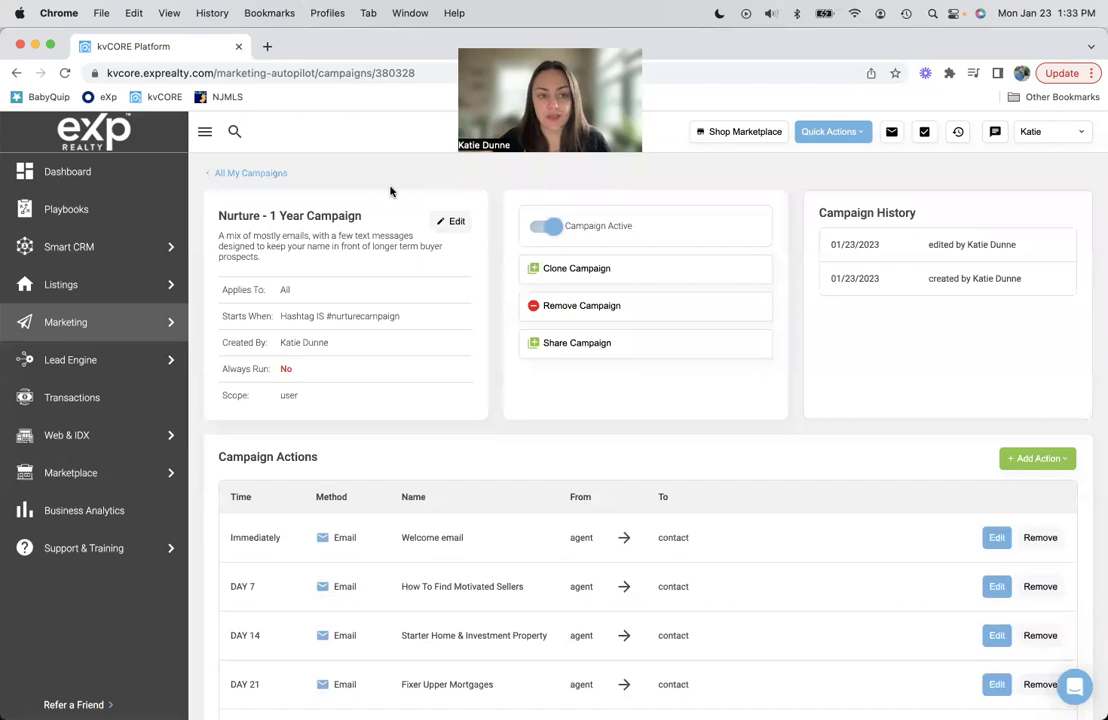
click(275, 173)
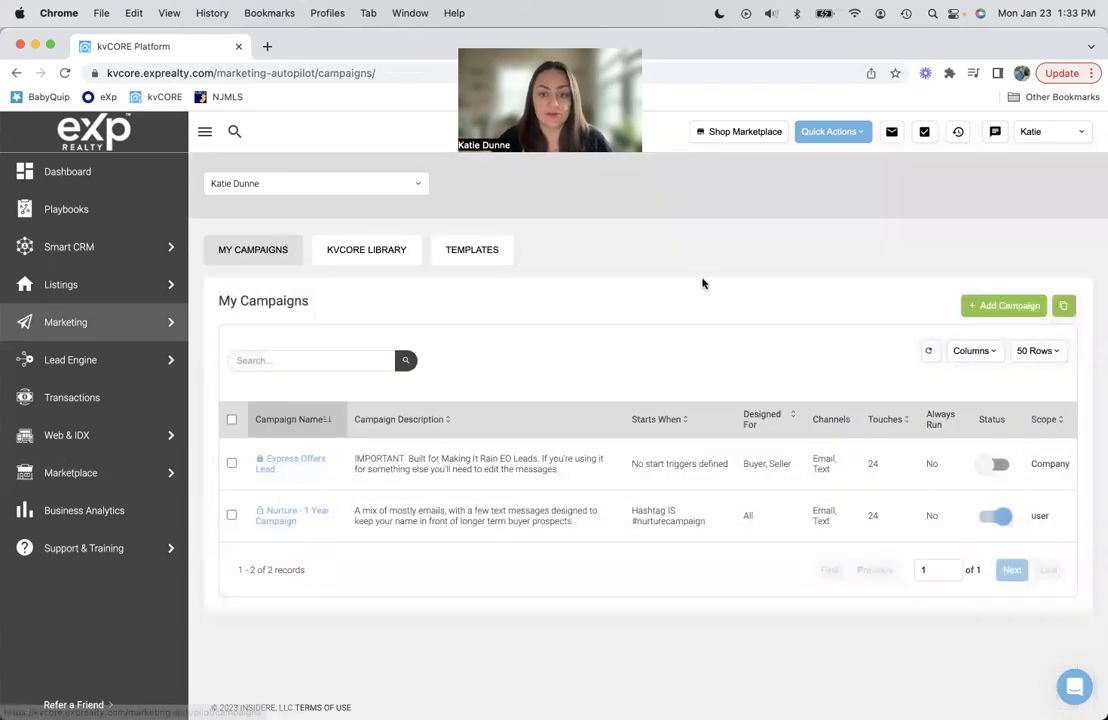